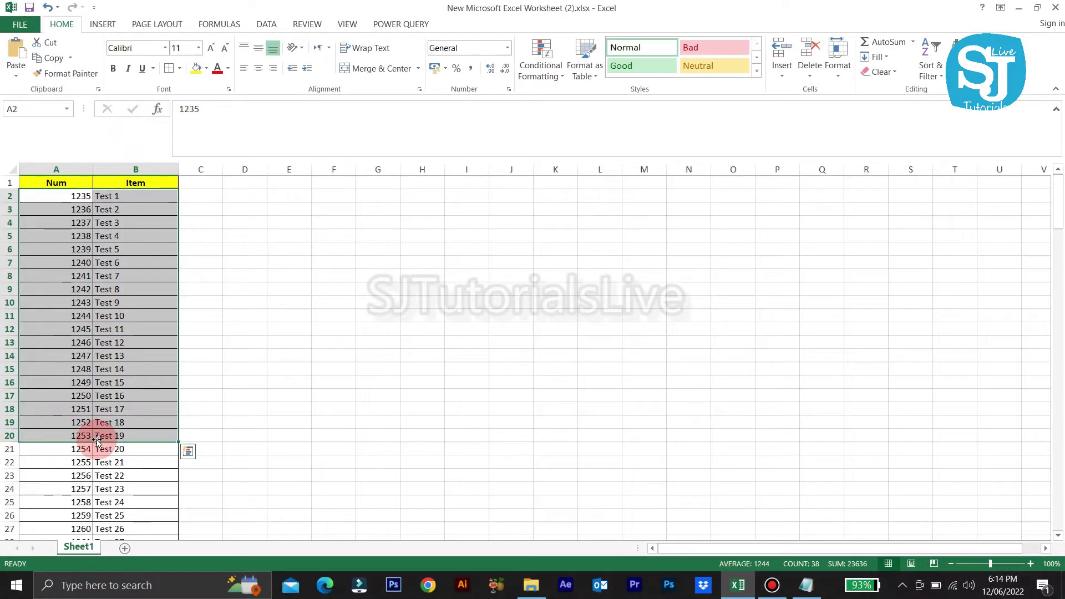
- Deselect the data rows and scroll through the Num/Item list and back to the top
left_click(262, 357)
scroll(262, 357, "down", 5)
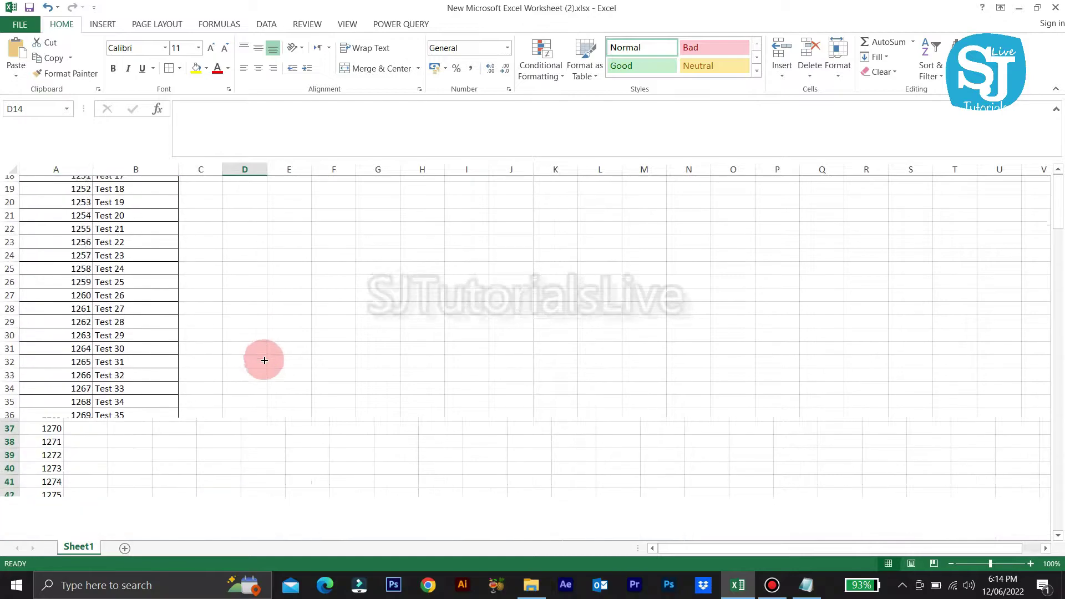
scroll(263, 359, "down", 5)
scroll(265, 360, "down", 5)
scroll(265, 361, "down", 13)
scroll(264, 361, "down", 14)
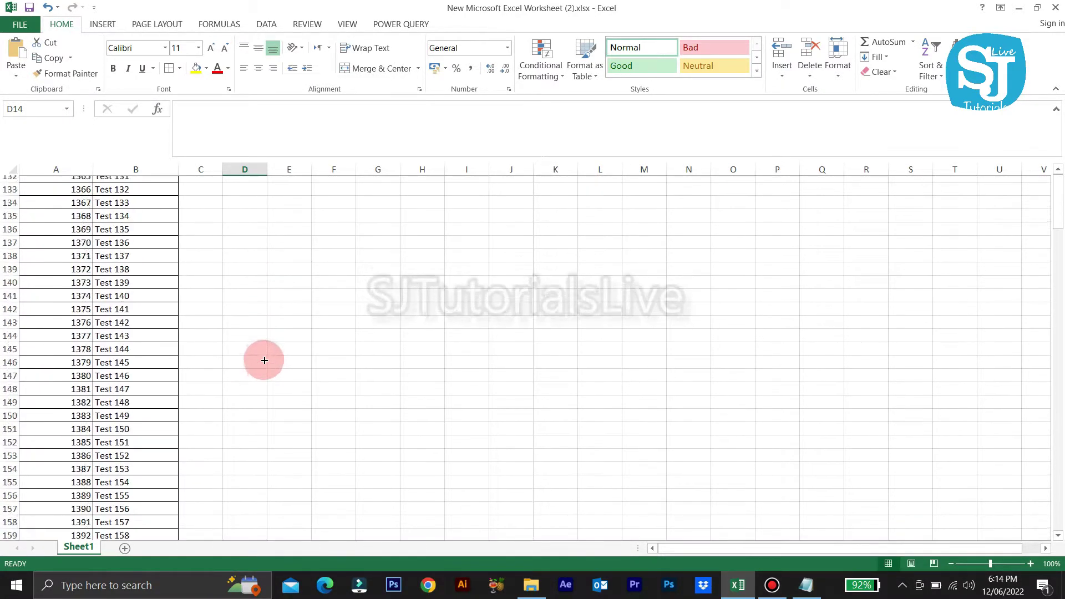
scroll(264, 360, "down", 16)
scroll(263, 359, "up", 3)
scroll(264, 359, "up", 12)
scroll(264, 359, "up", 12)
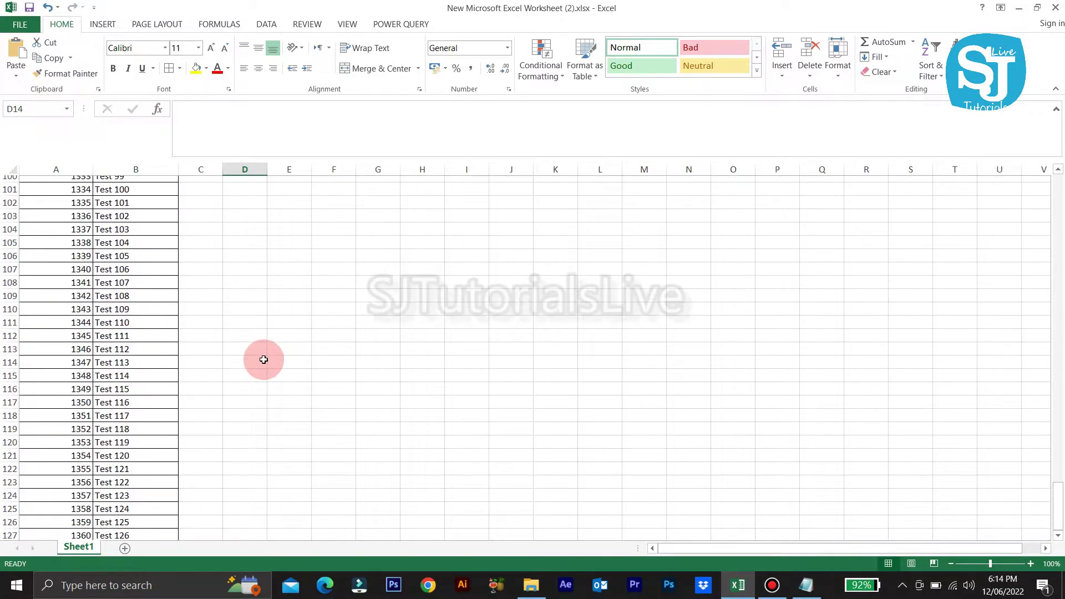
scroll(264, 359, "up", 12)
scroll(264, 359, "up", 9)
scroll(264, 360, "up", 12)
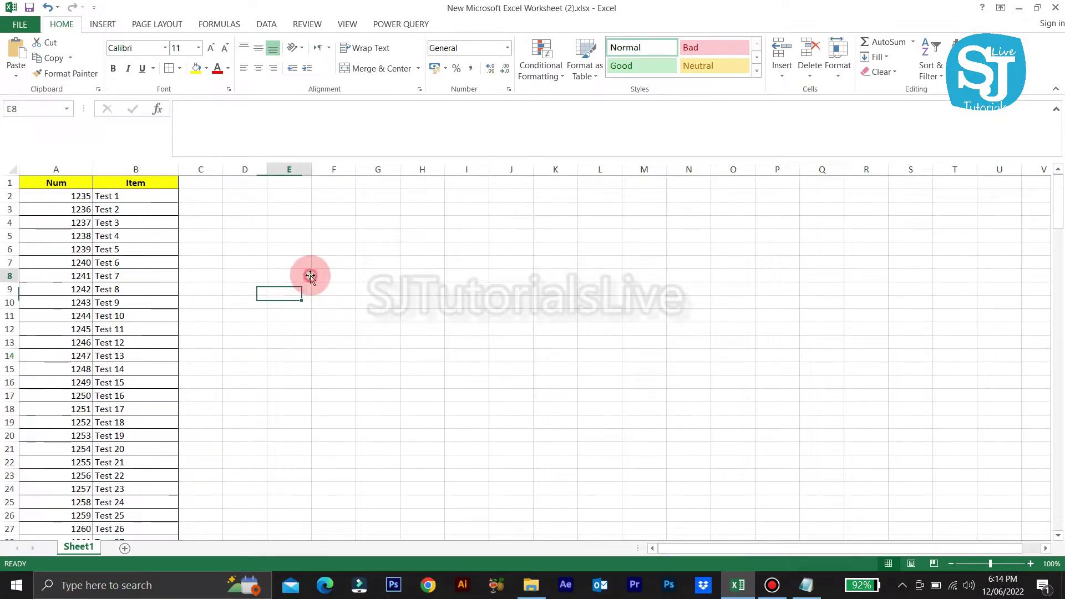
- Drag the Num (A) and Item (B) column borders to make both columns much wider
left_click(75, 180)
left_click(136, 182)
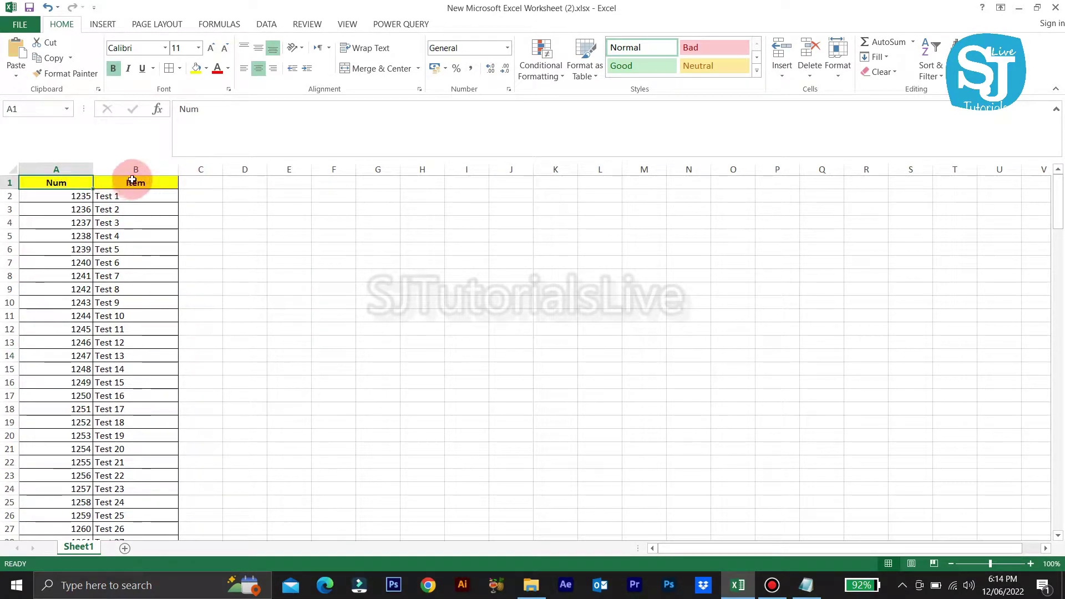
left_click_drag(93, 166, 173, 167)
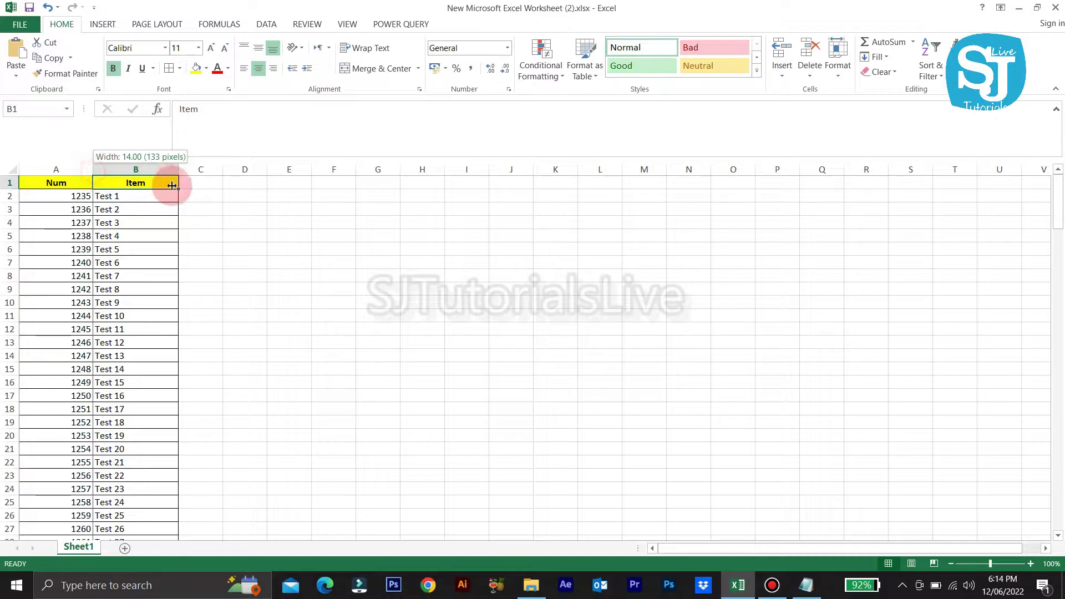
left_click_drag(261, 168, 362, 168)
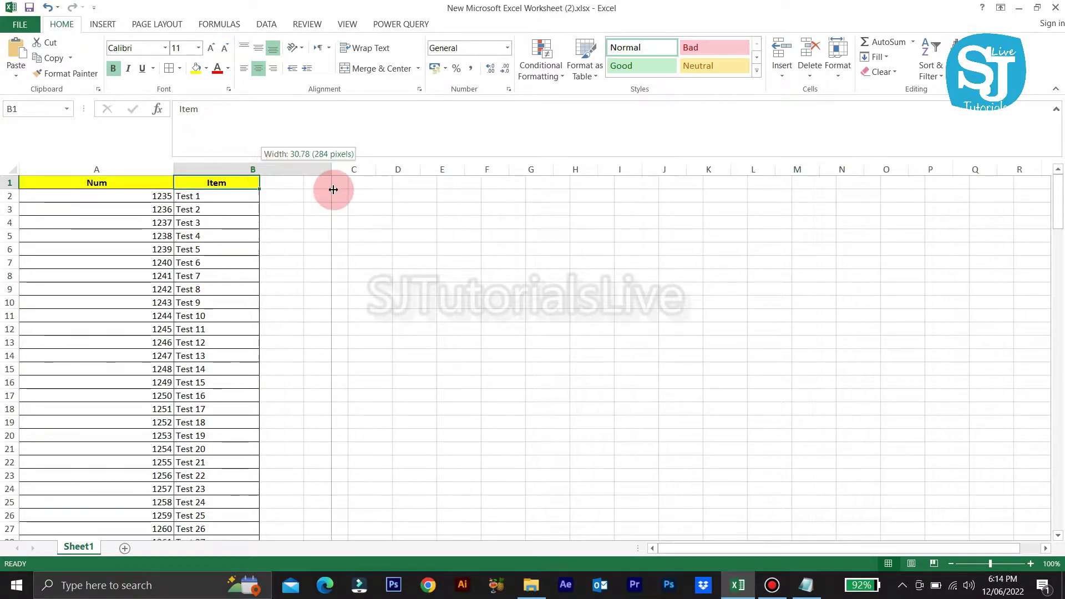
left_click(430, 237)
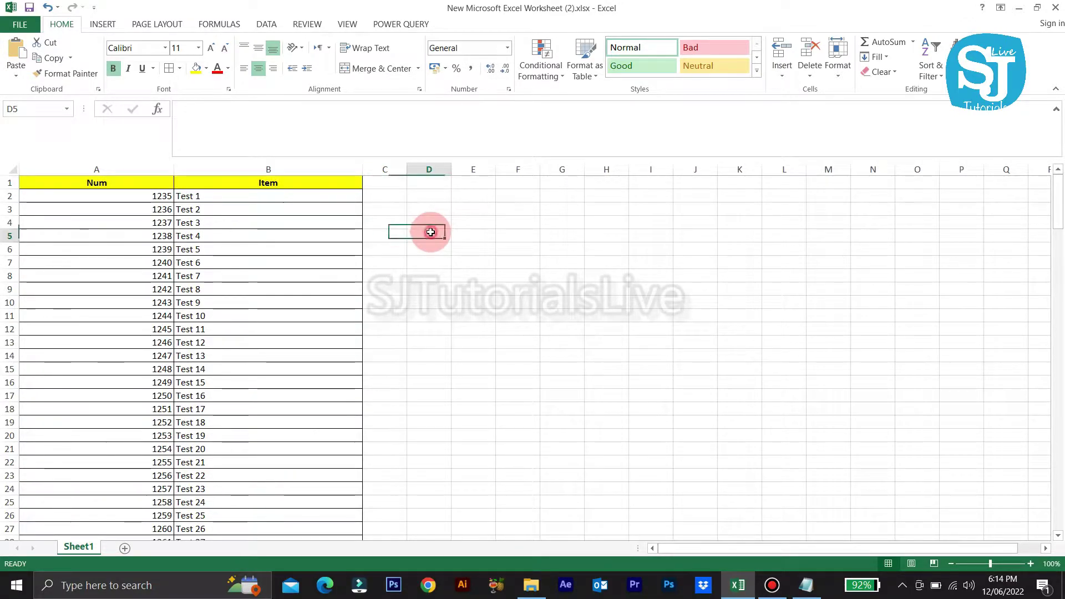
left_click(427, 302)
- Enter the labels Ctrl, Shift and L into cells D10, E10 and F10
type("Ctrl")
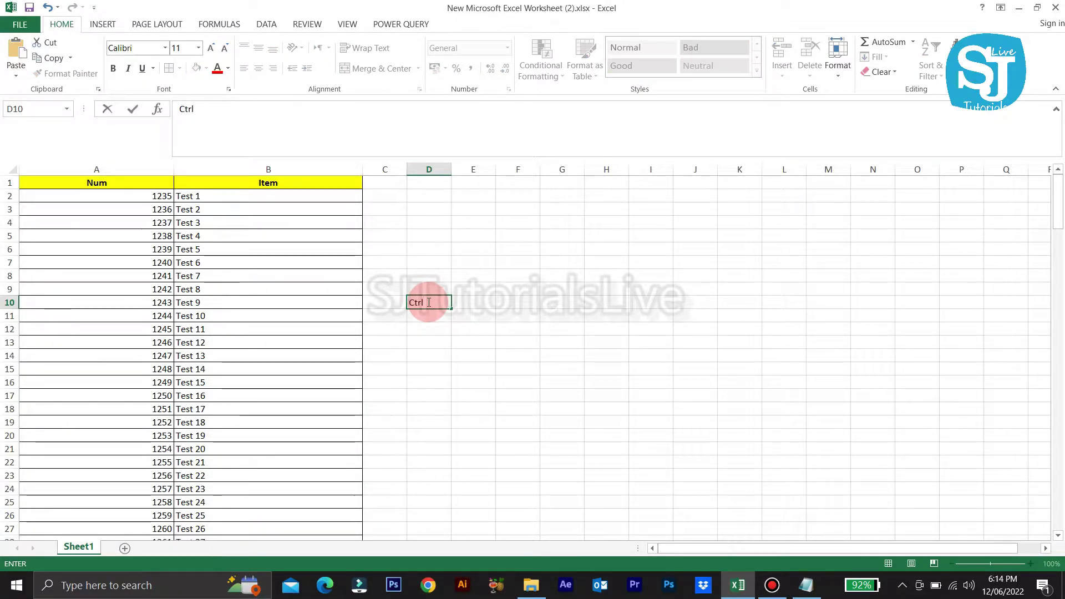
key("Tab")
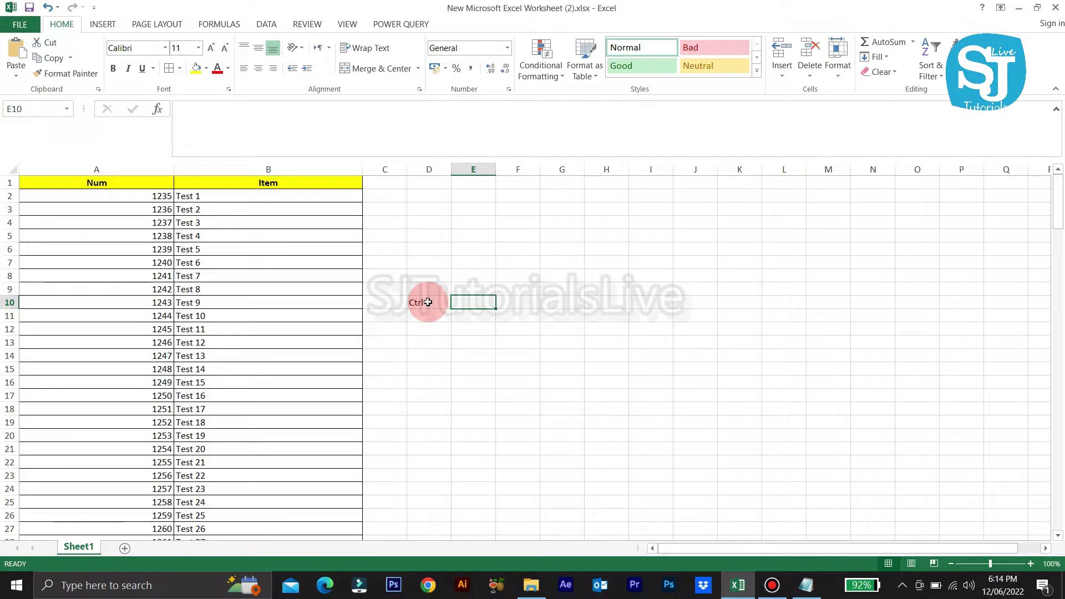
type("Shift")
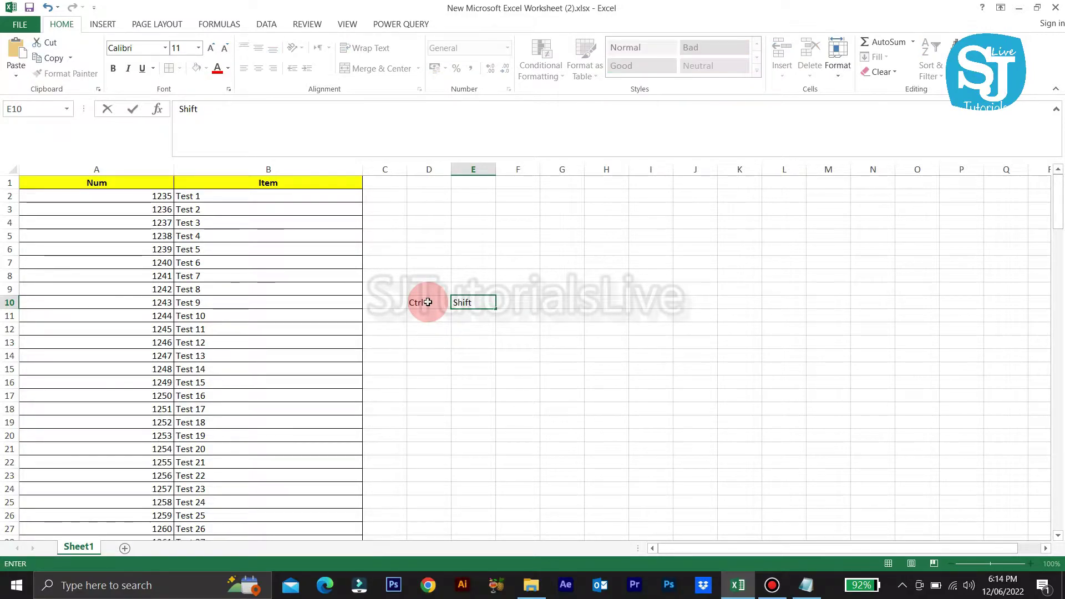
key("Tab")
type("L")
key("Return")
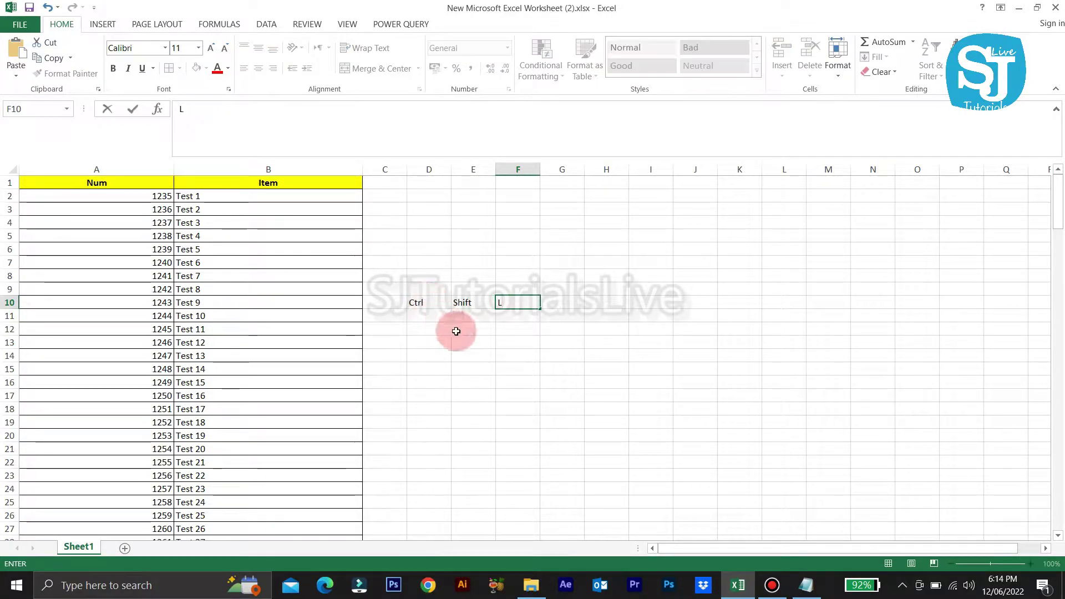
left_click(507, 369)
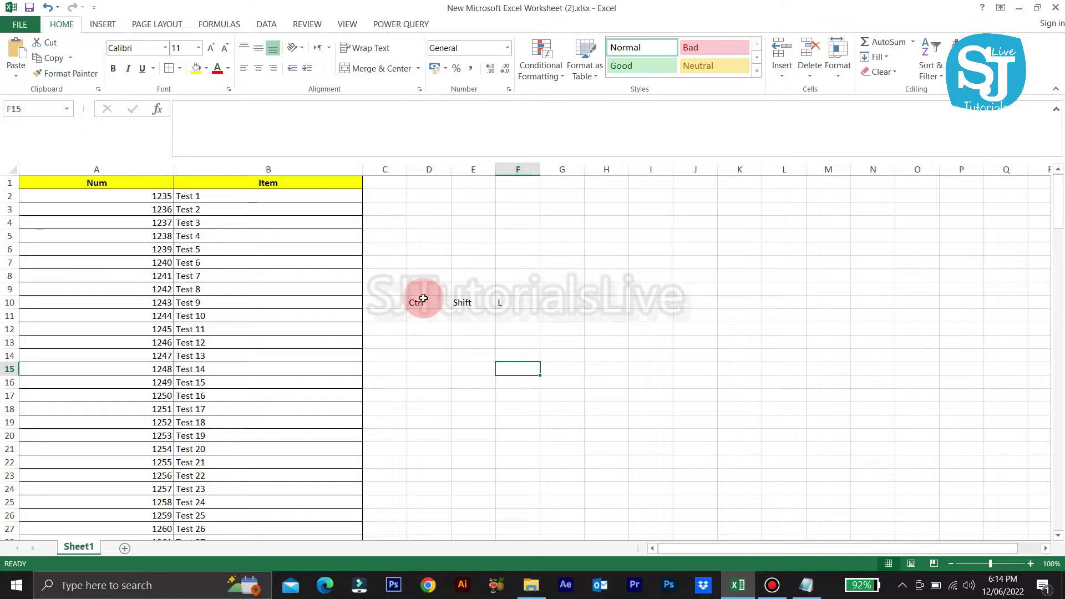
- Turn on filter buttons for the Num and Item headers and check each dropdown
left_click(141, 178)
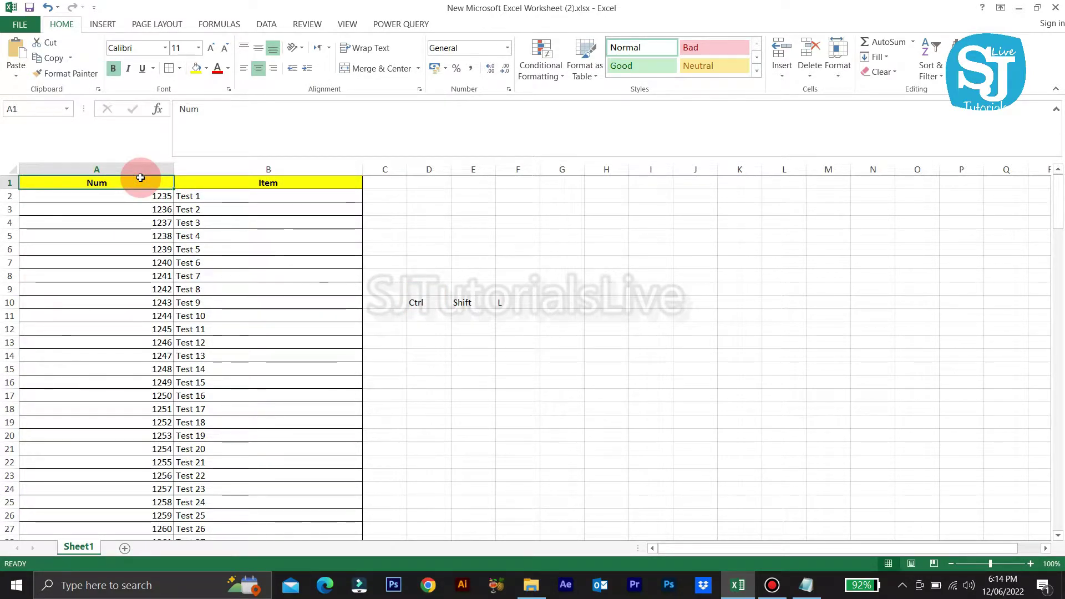
left_click(167, 183)
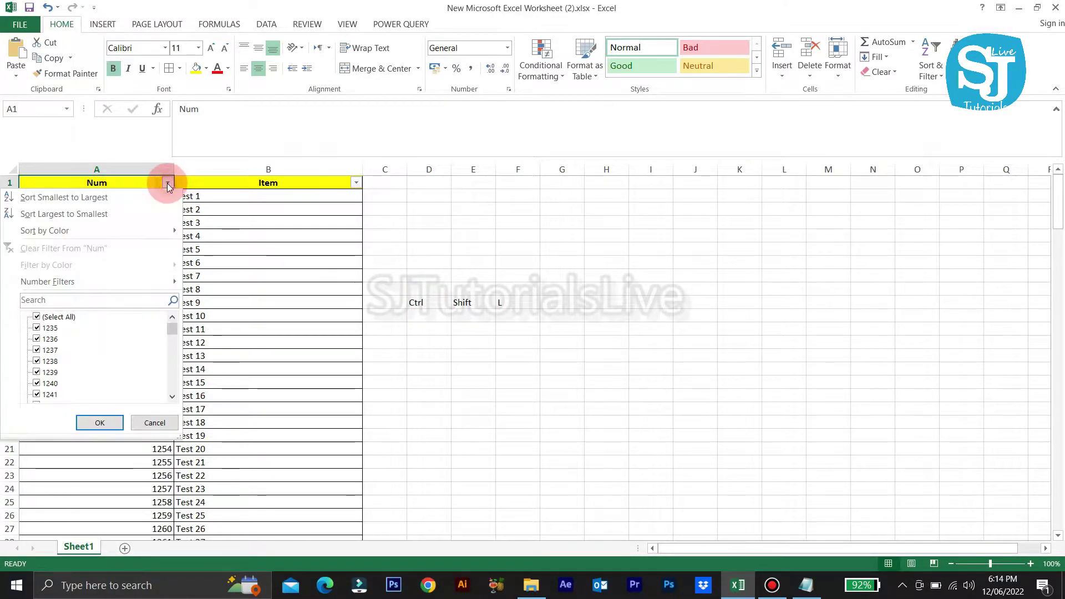
key("Escape")
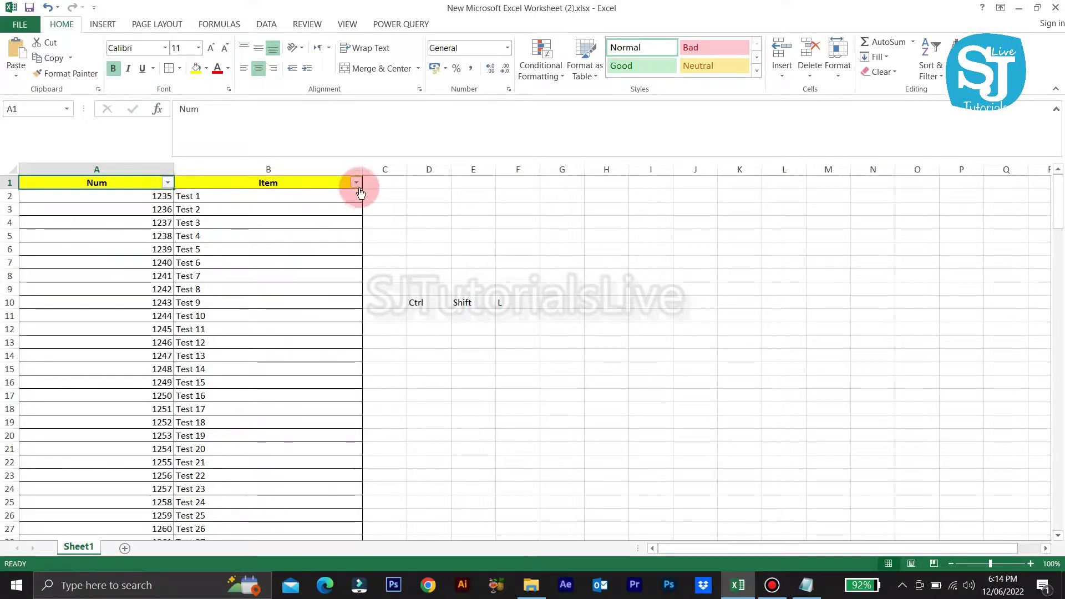
left_click(357, 183)
left_click(356, 183)
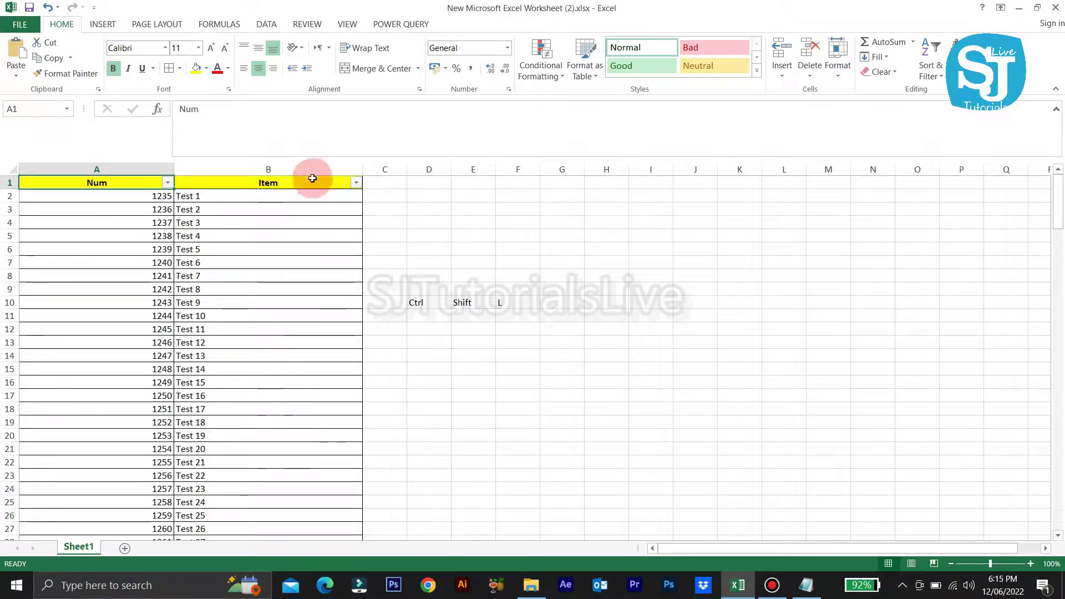
left_click(290, 184)
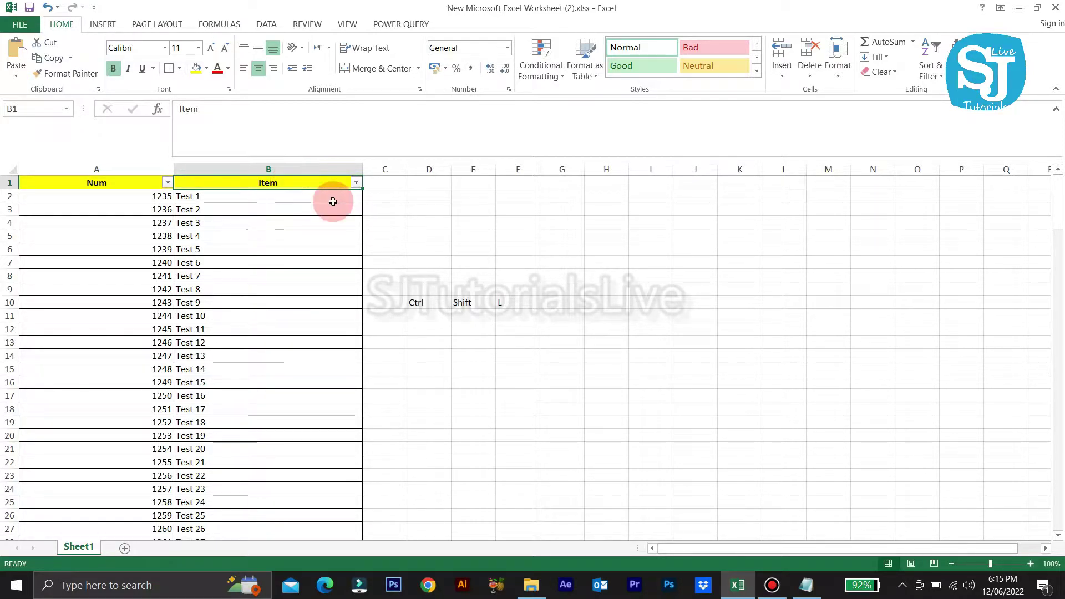
- Enlarge the font of the label block D9:F11 three steps and slightly narrow column E
left_click_drag(413, 283, 513, 313)
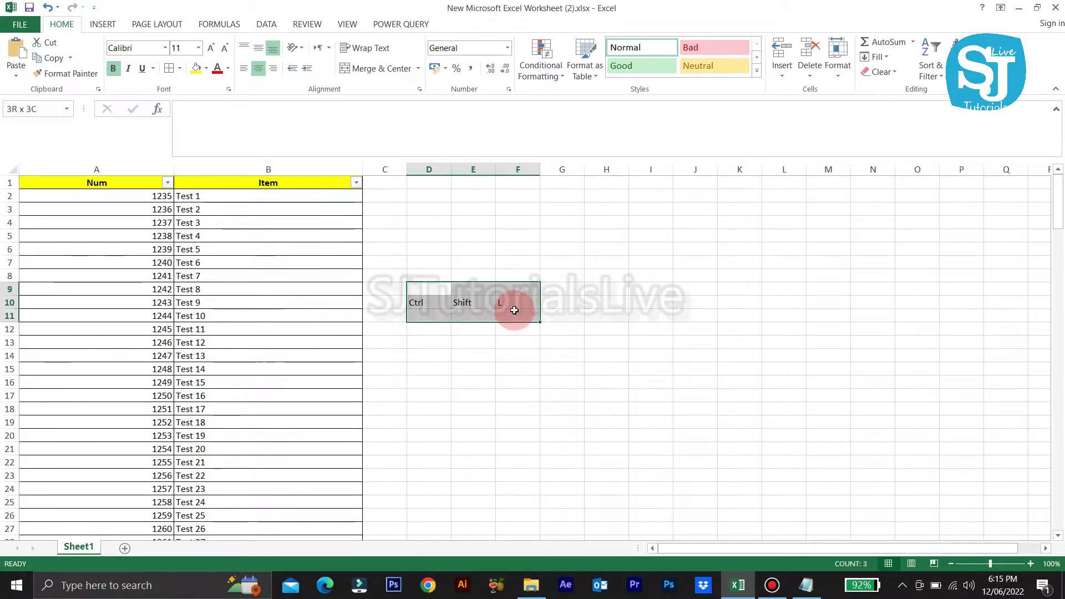
left_click(213, 49)
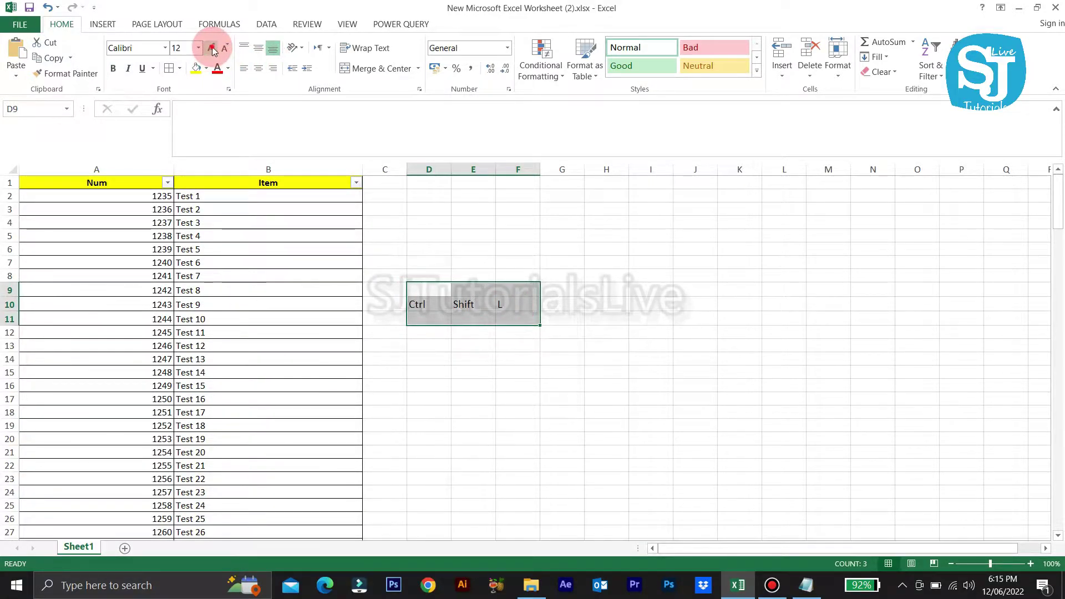
left_click(212, 49)
left_click(213, 49)
left_click(213, 49)
left_click(213, 49)
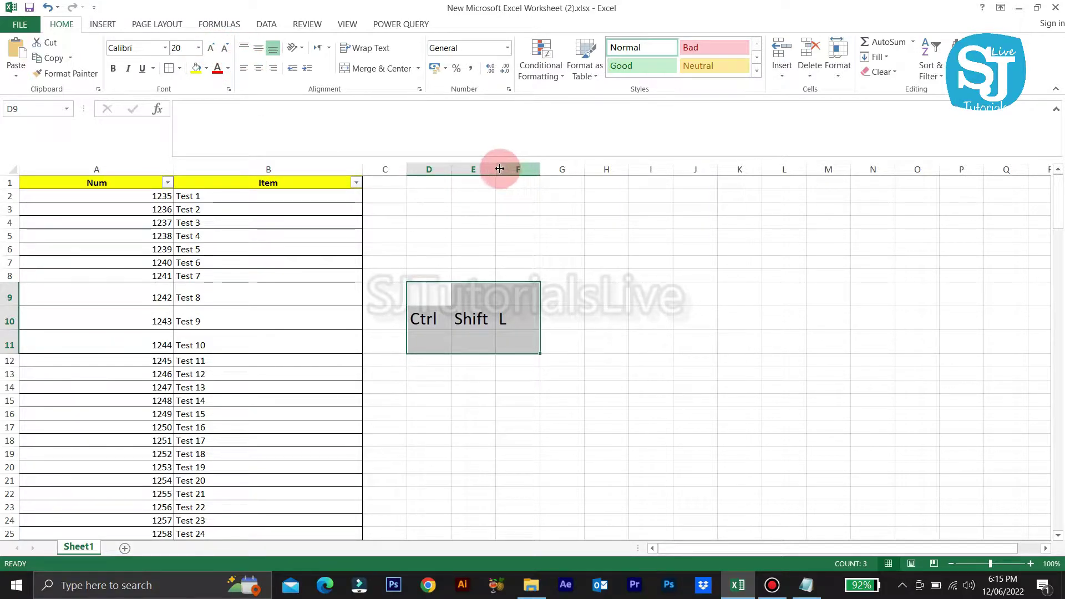
left_click_drag(500, 168, 497, 168)
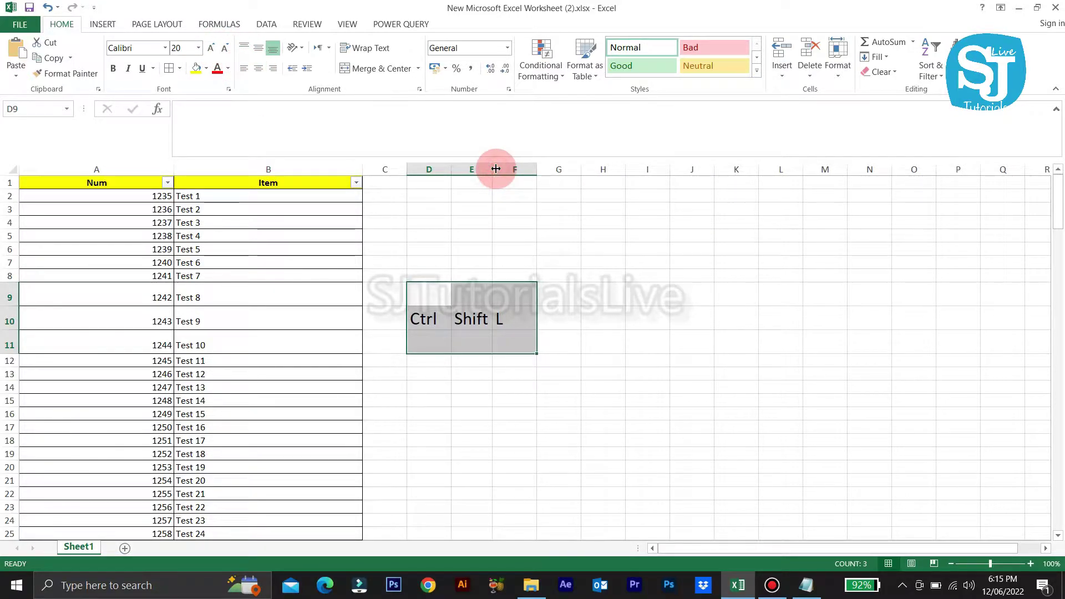
left_click(585, 278)
- Clear the Ctrl, Shift, L labels from D10:F10 and remove the header filters
left_click_drag(432, 317, 507, 317)
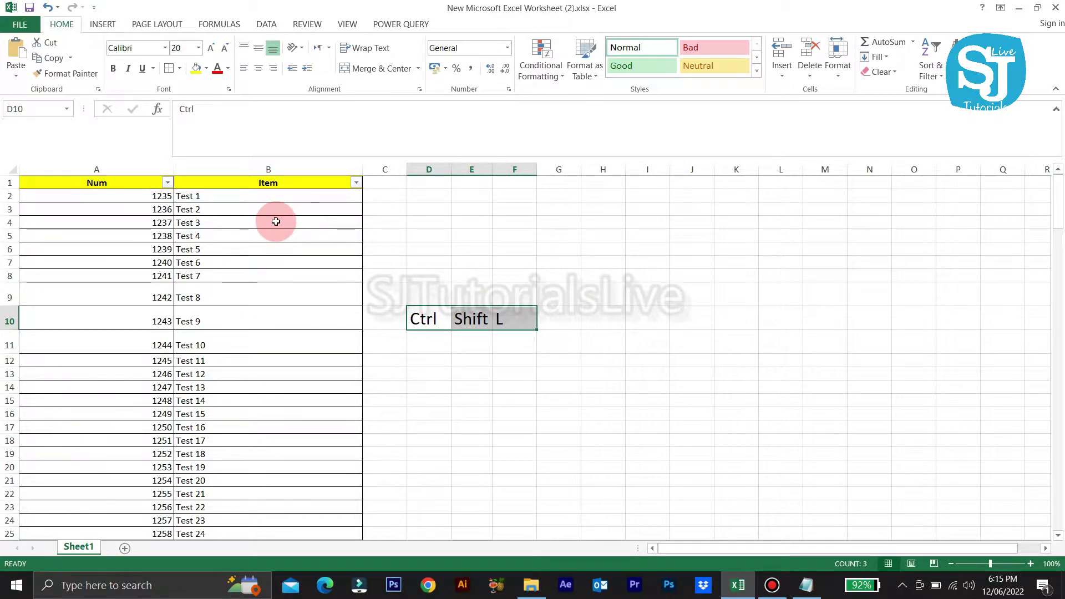
left_click(492, 247)
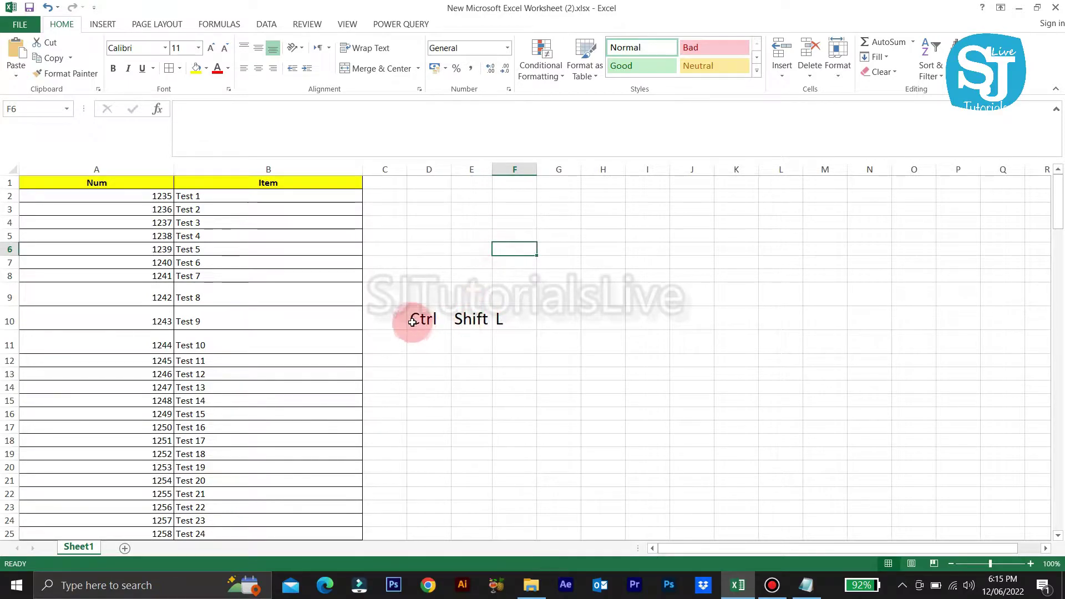
left_click_drag(411, 321, 500, 321)
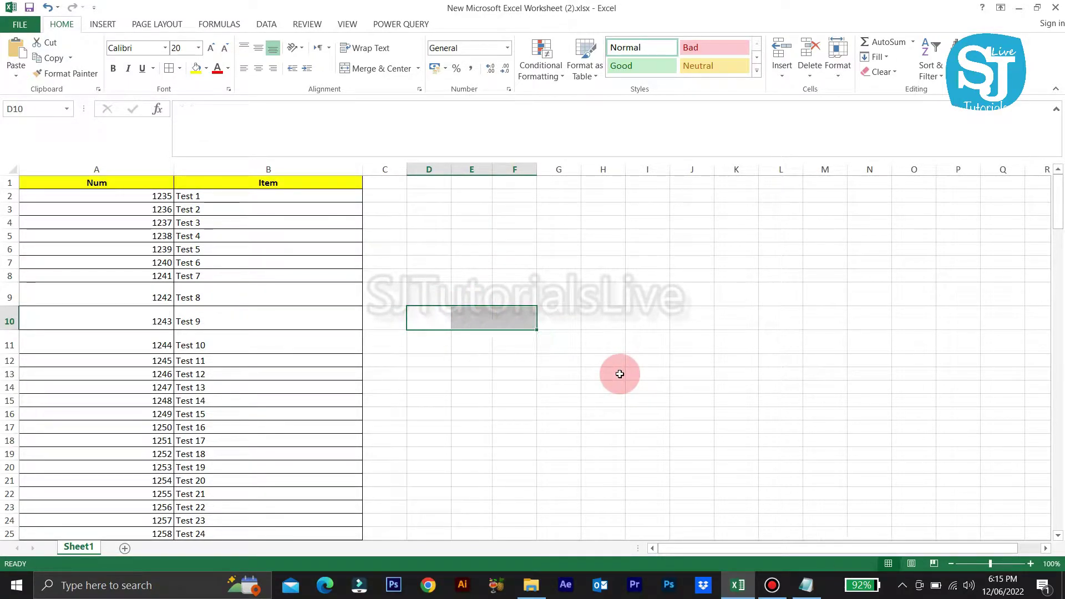
left_click(155, 183)
key("ctrl+a")
left_click(464, 263)
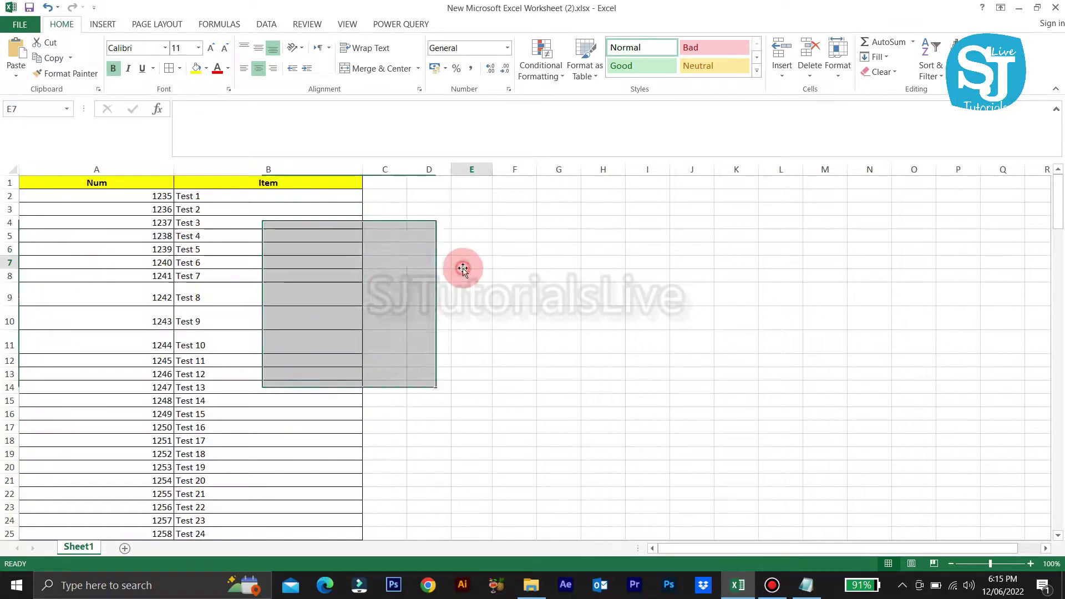
left_click(473, 295)
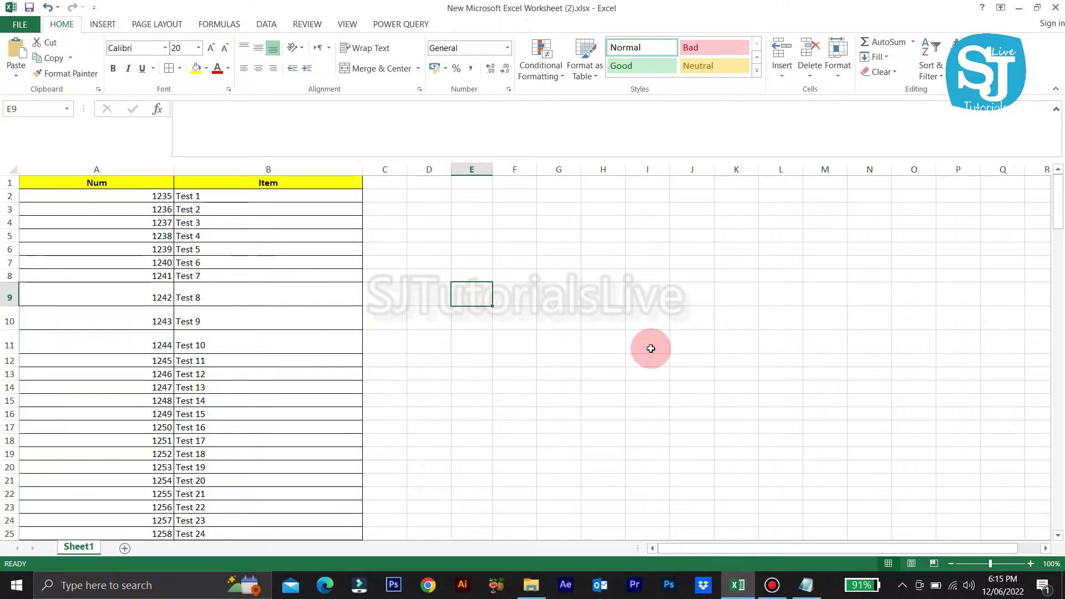
- Label cells E9 and F9 with CTrl and T
type("CTrl")
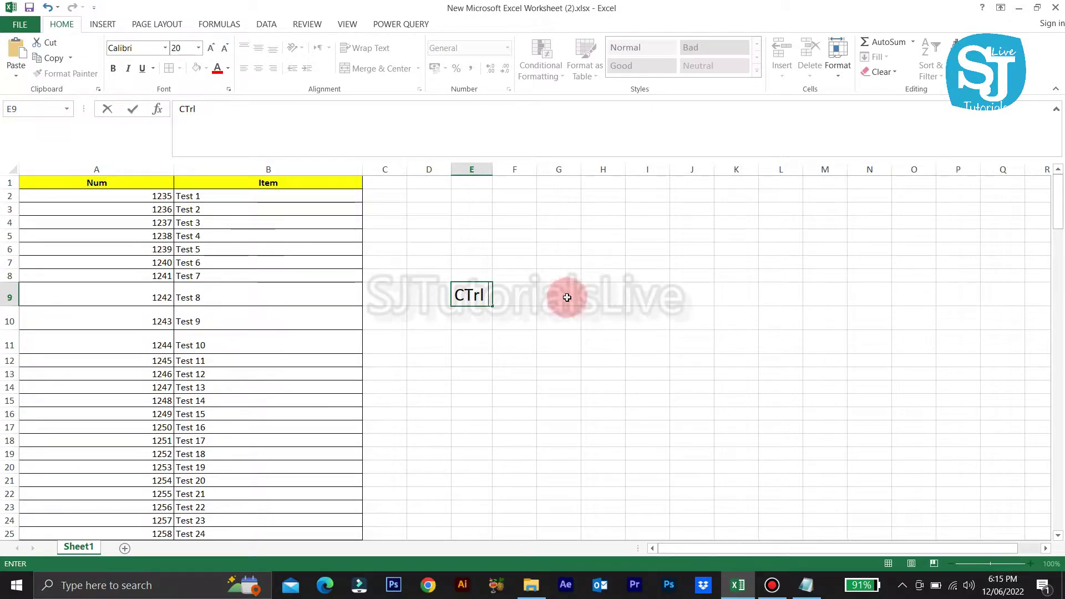
left_click(535, 294)
type("T")
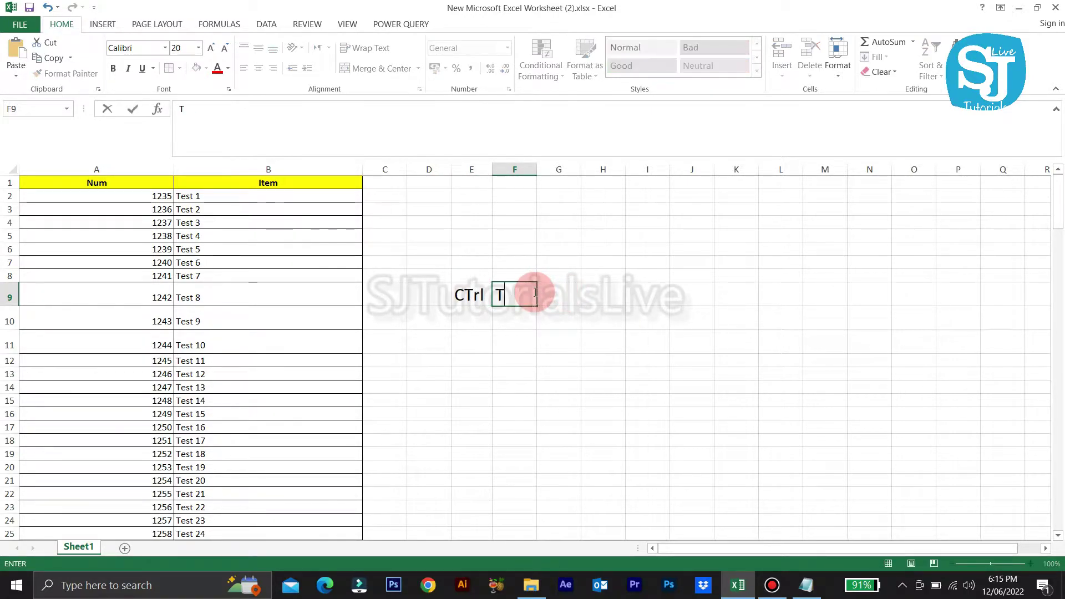
left_click(586, 360)
- Convert the Num/Item data A1:B174 into a table with headers using Ctrl+T
left_click(126, 183)
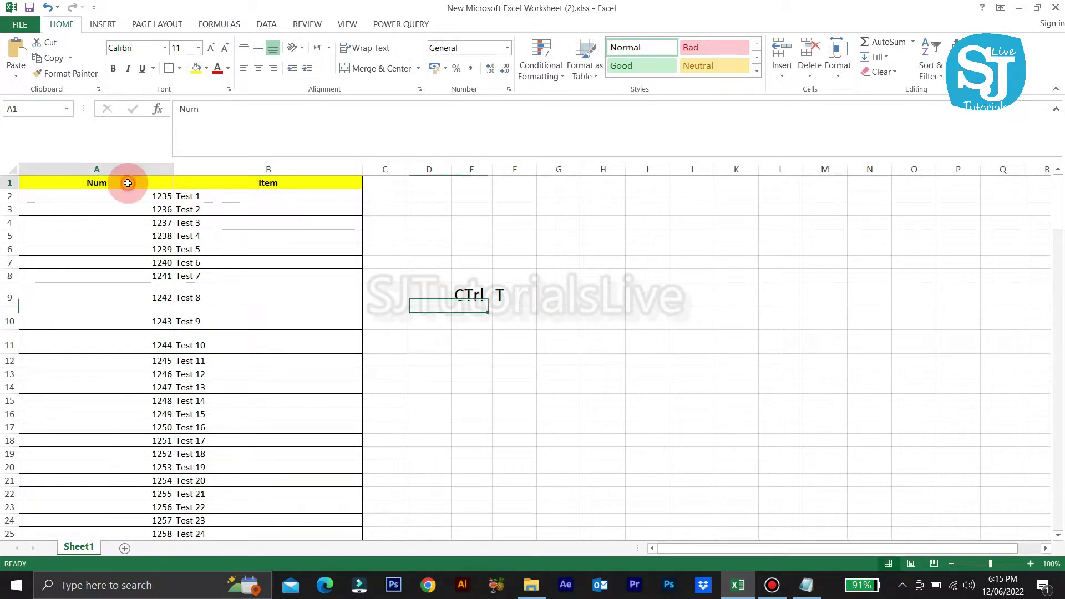
key("ctrl+t")
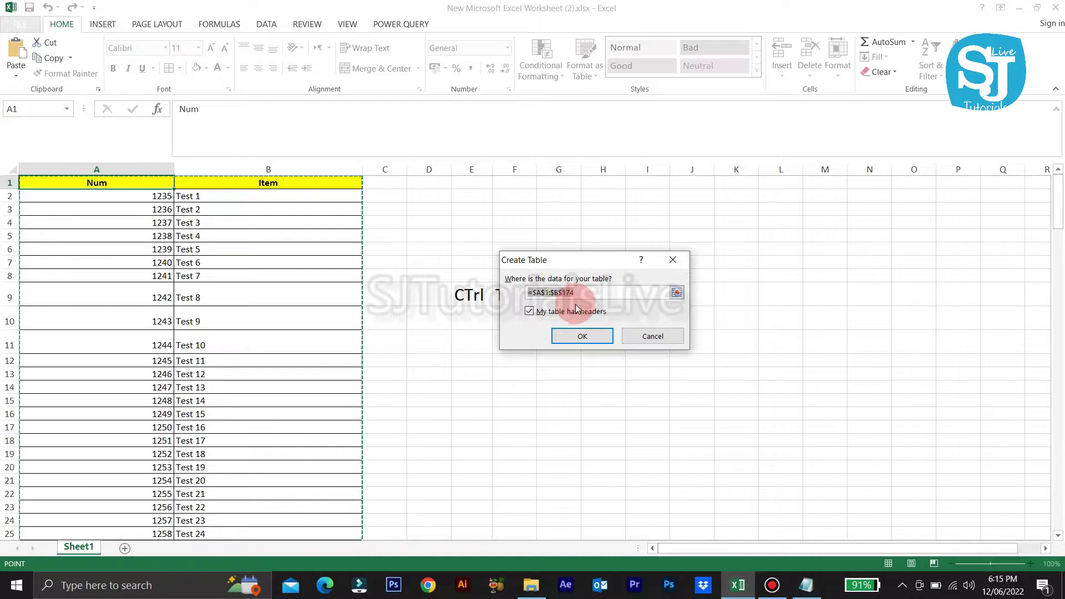
left_click(581, 338)
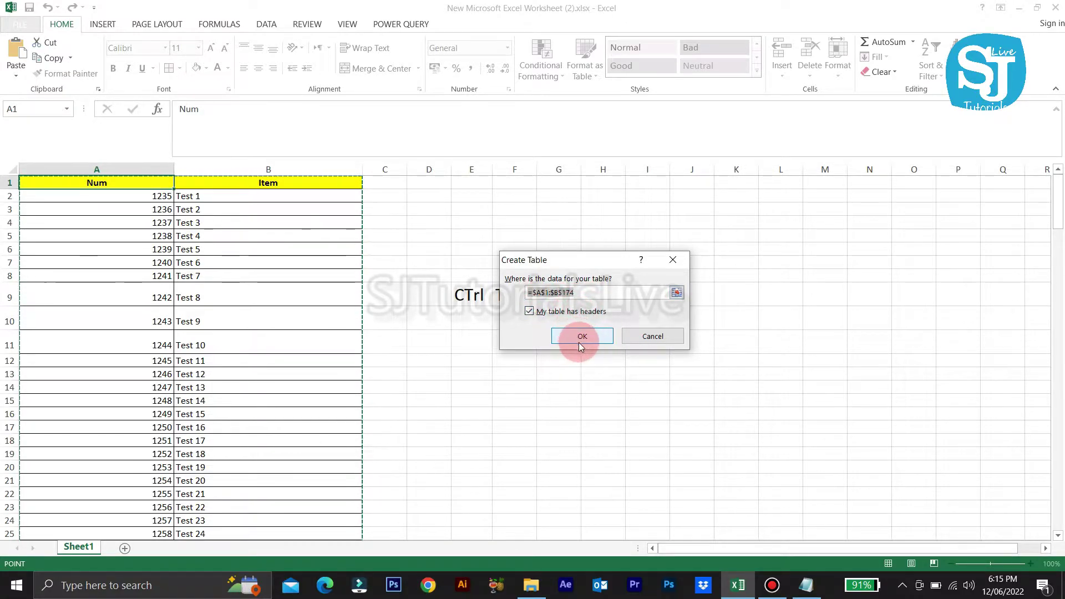
left_click(263, 239)
left_click(326, 186)
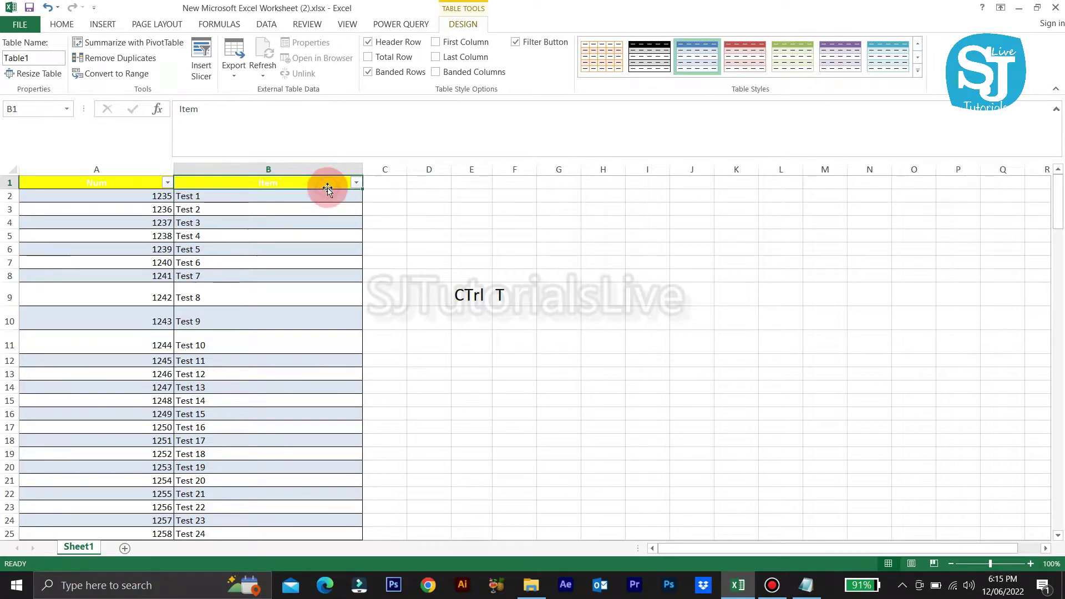
left_click(148, 182)
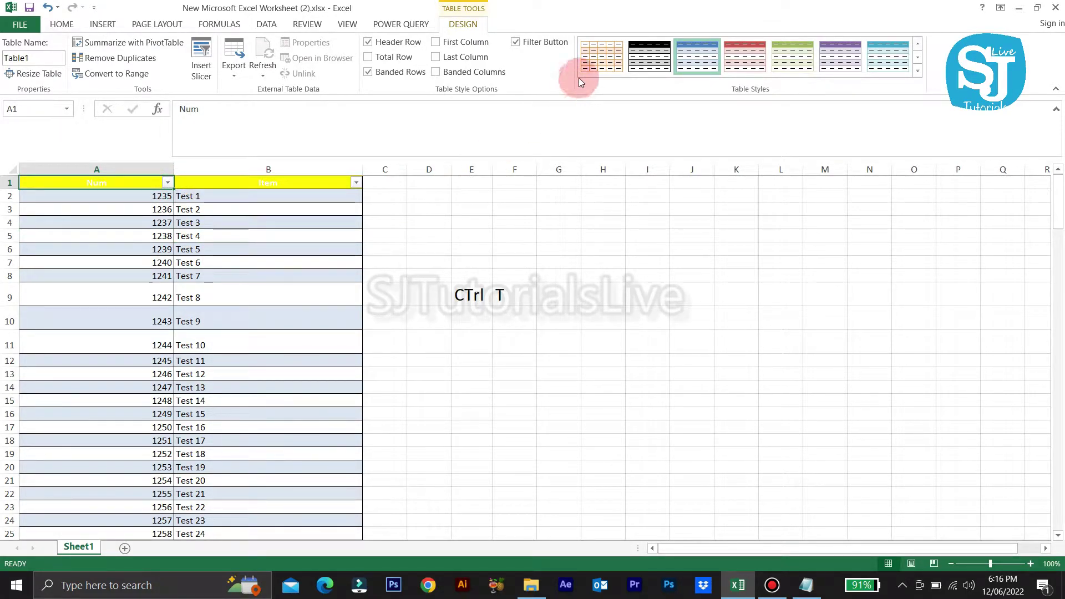
- Try orange, red and purple table styles, settling on purple with lavender banding
left_click(590, 64)
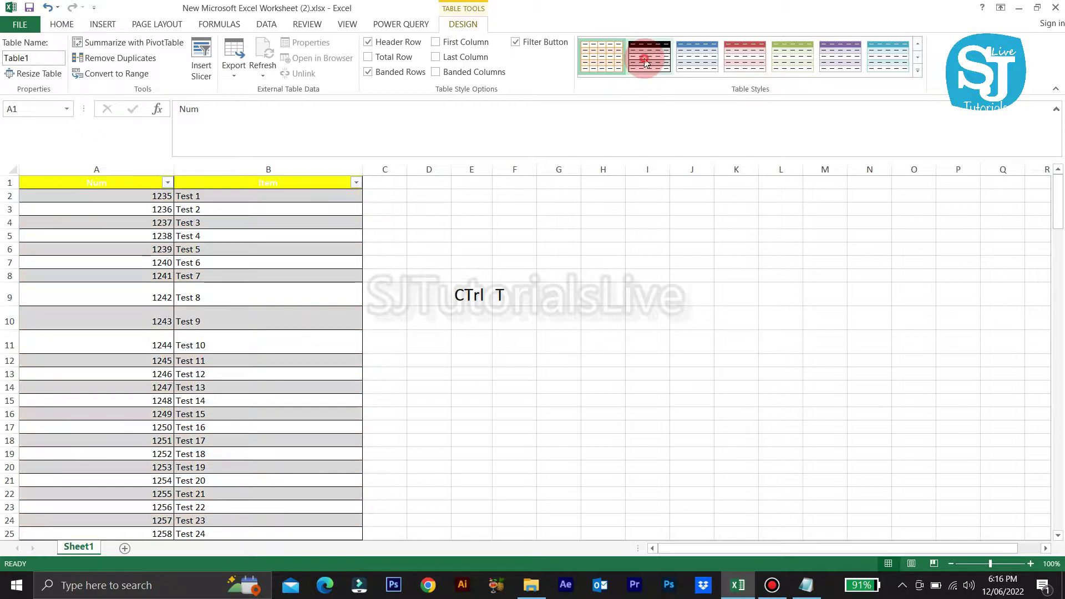
left_click(762, 61)
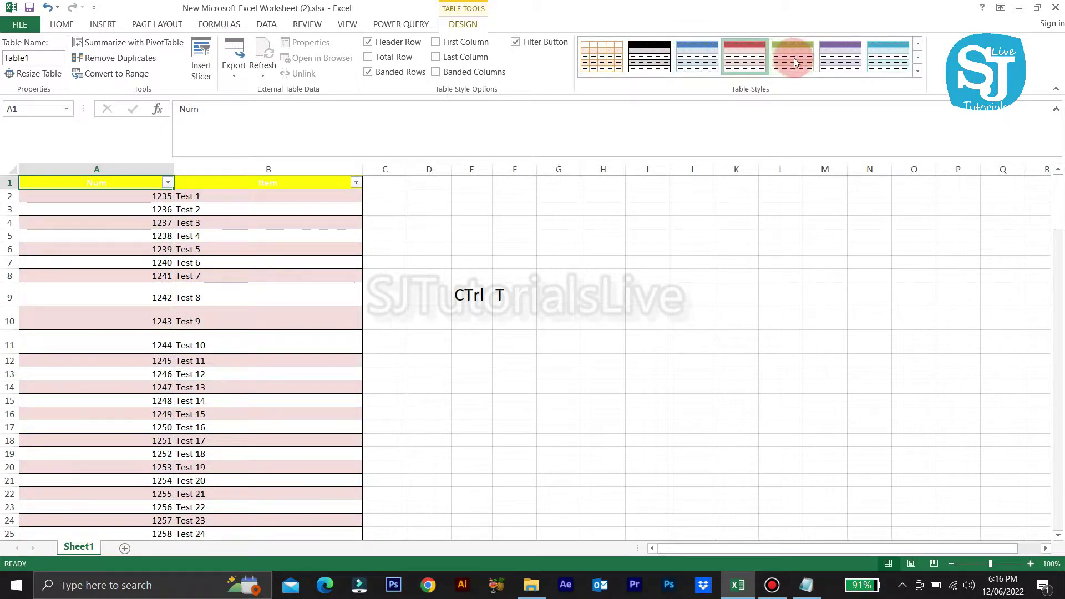
left_click(845, 60)
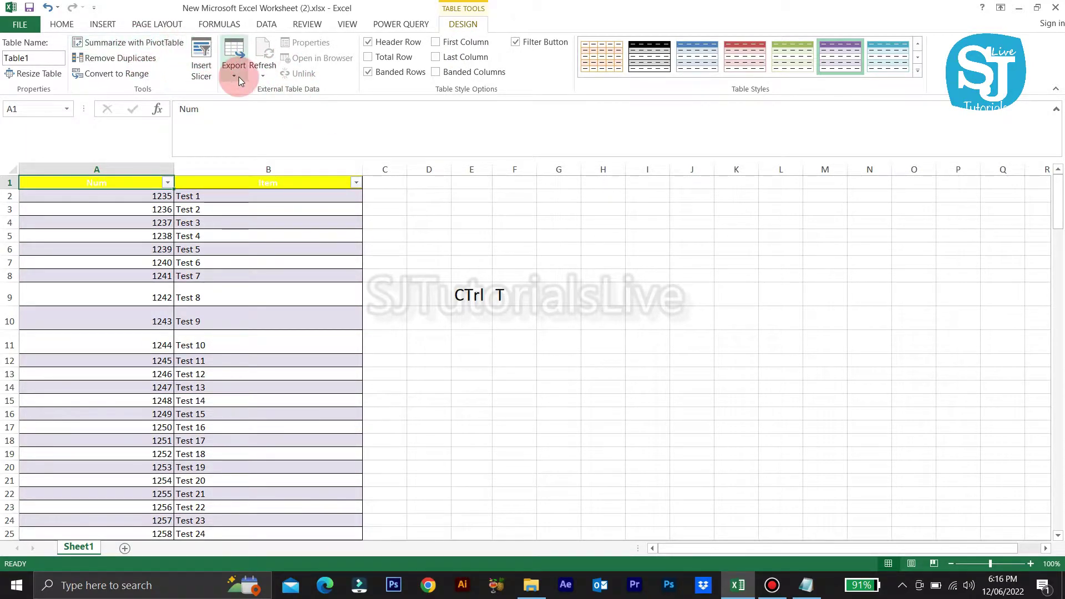
- Add and then remove the total row so the table ends without totals
left_click(387, 59)
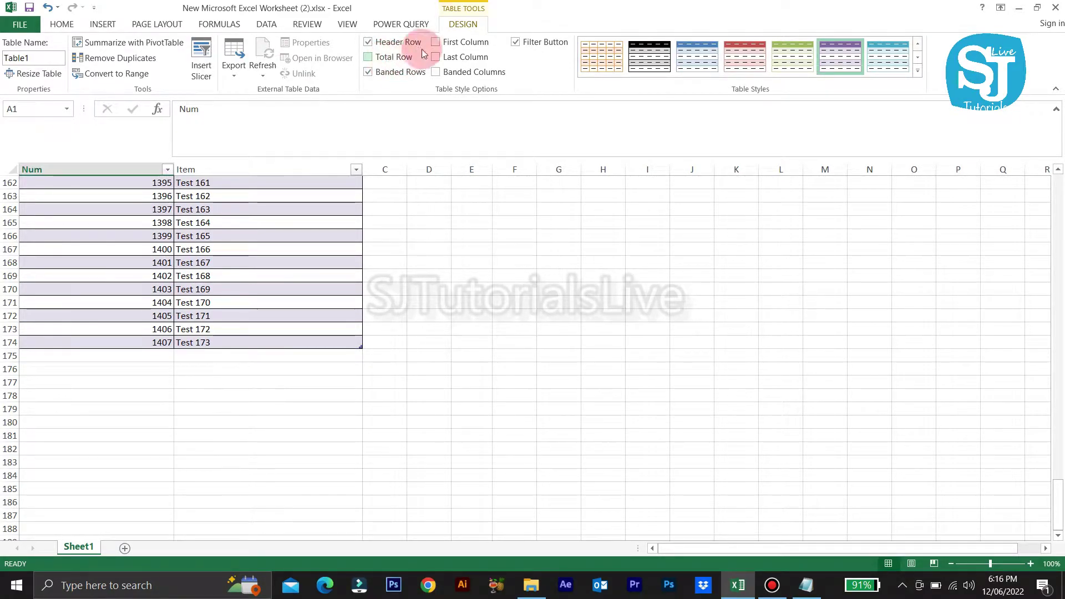
left_click(448, 206)
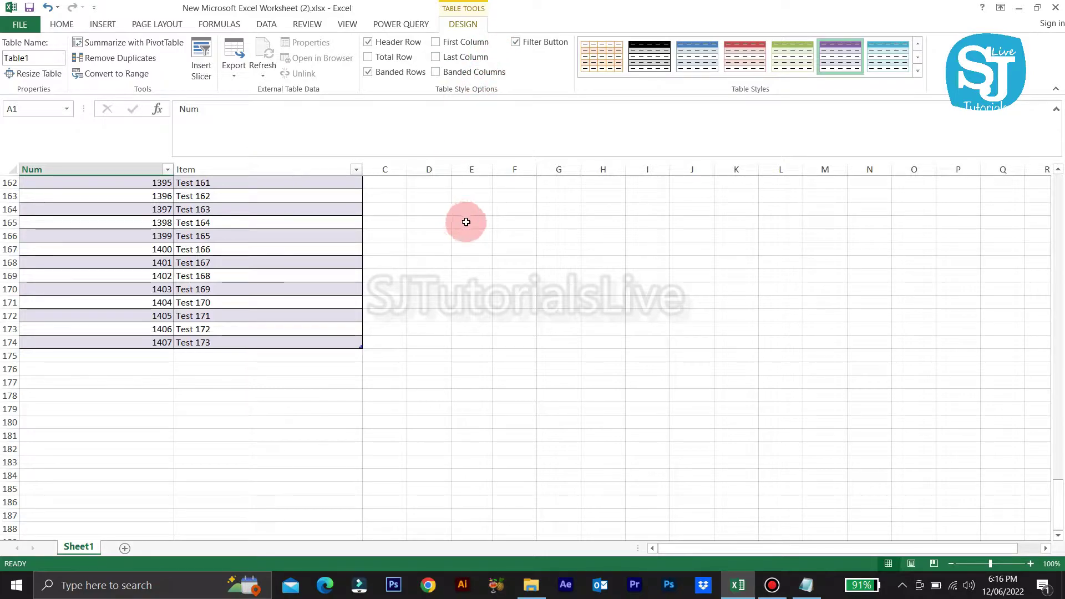
scroll(466, 222, "up", 19)
scroll(466, 222, "up", 20)
scroll(466, 222, "up", 6)
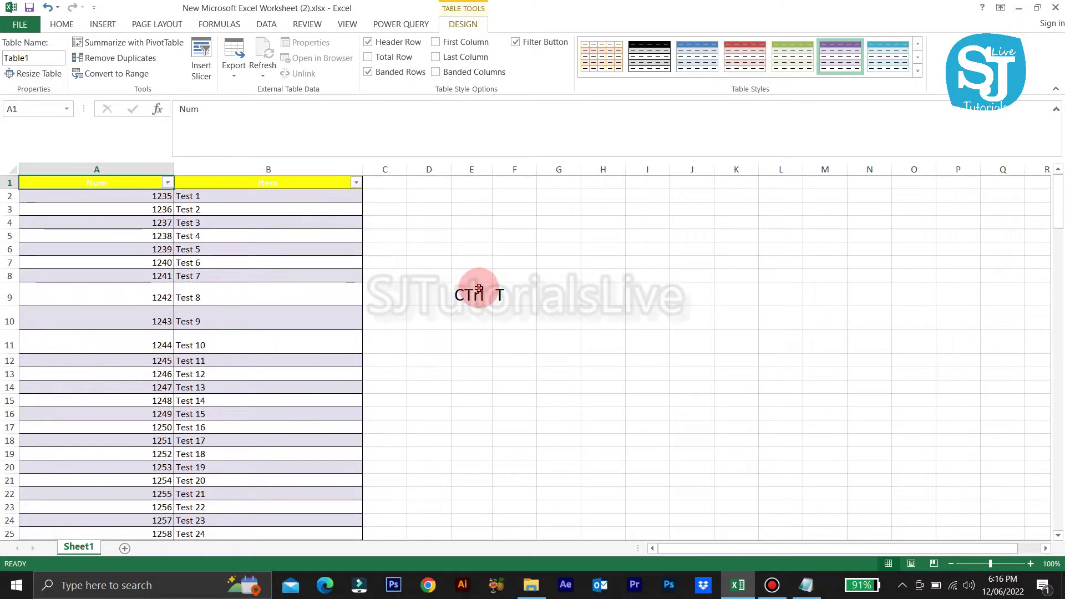
left_click_drag(473, 294, 513, 294)
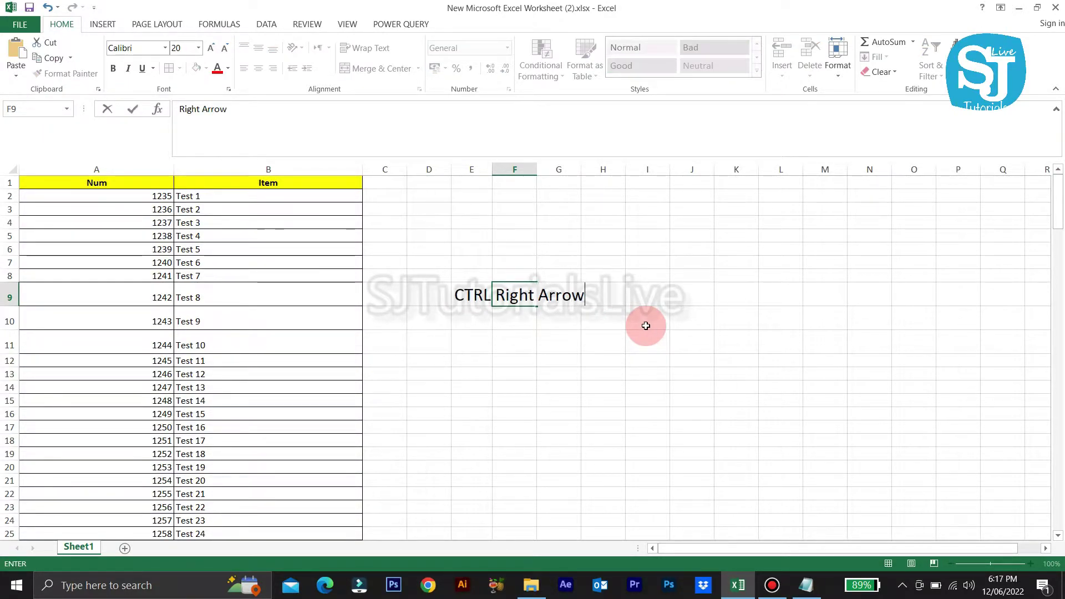
- Finish the 'Right Arrow' label in F9 so row 9 reads 'CTRL Right Arrow'
left_click(646, 326)
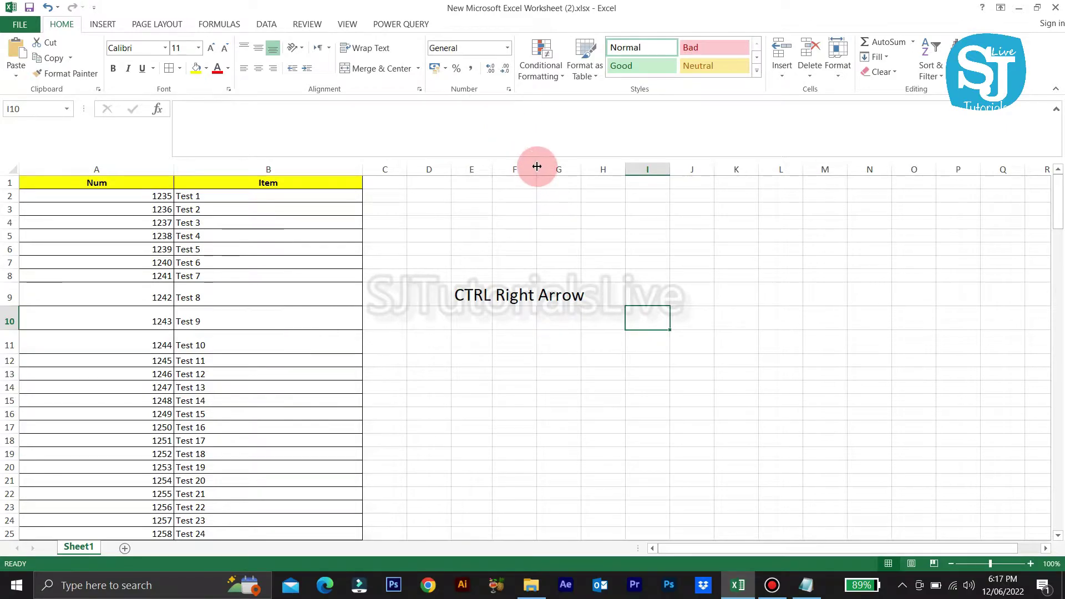
left_click_drag(477, 294, 565, 310)
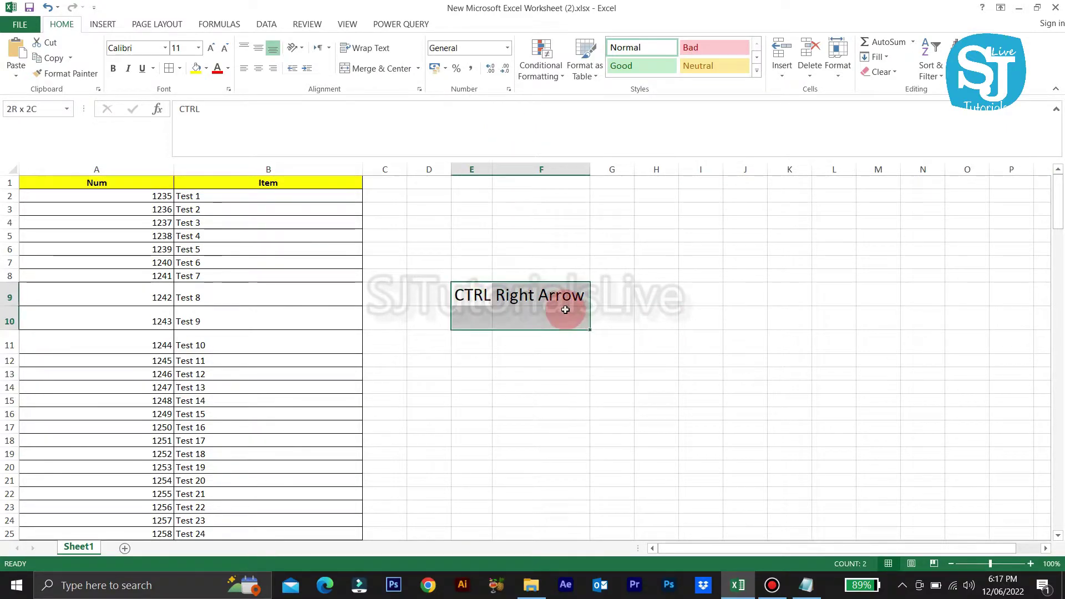
left_click(558, 366)
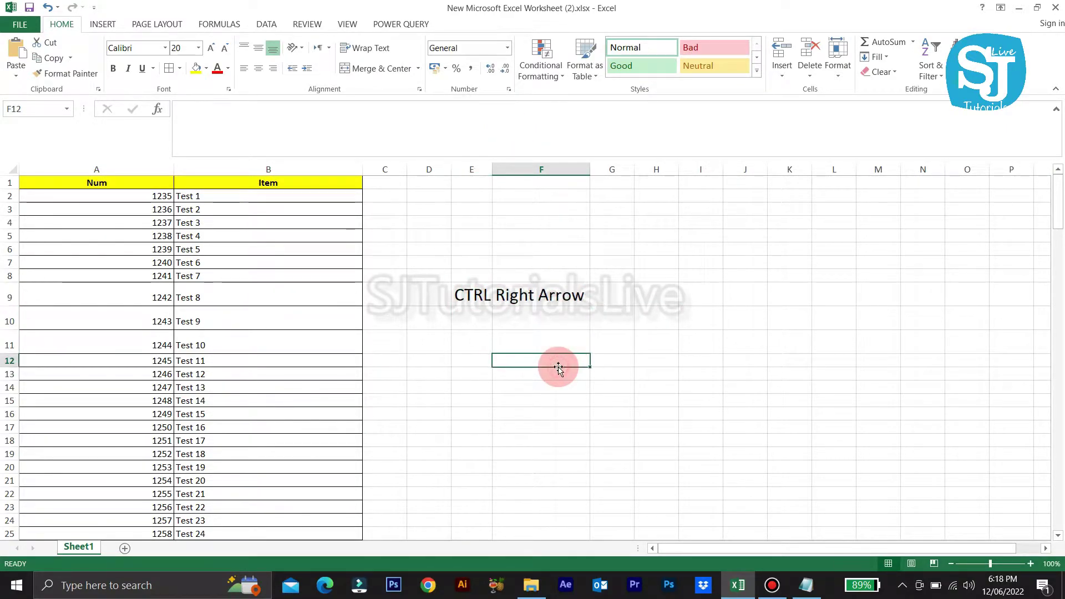
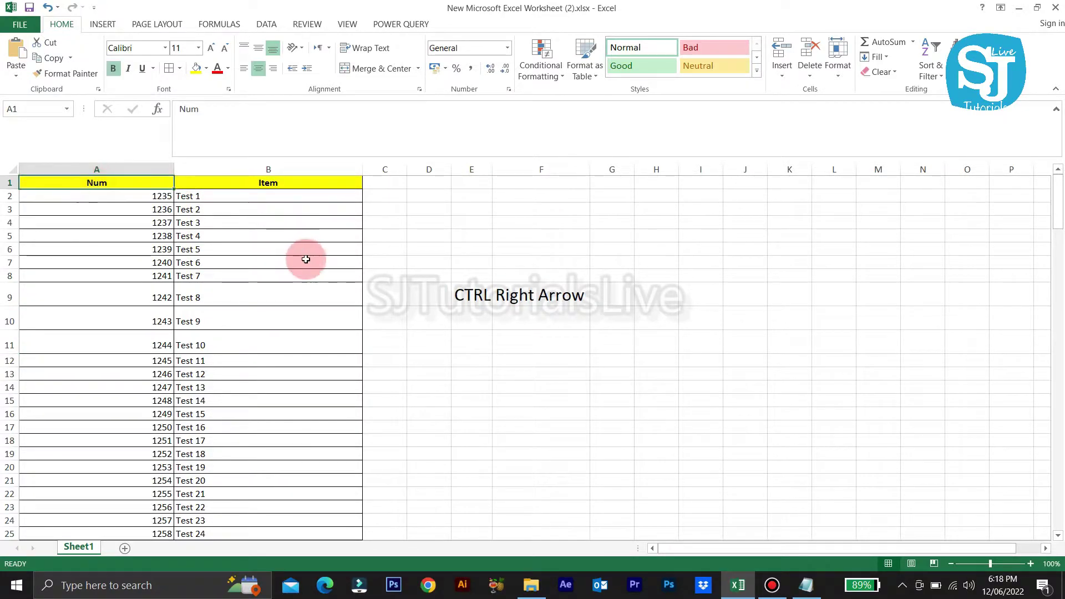
- Jump between the Num/Item table's edges with Ctrl+Right, Down, Left and Up
key("ctrl+Right")
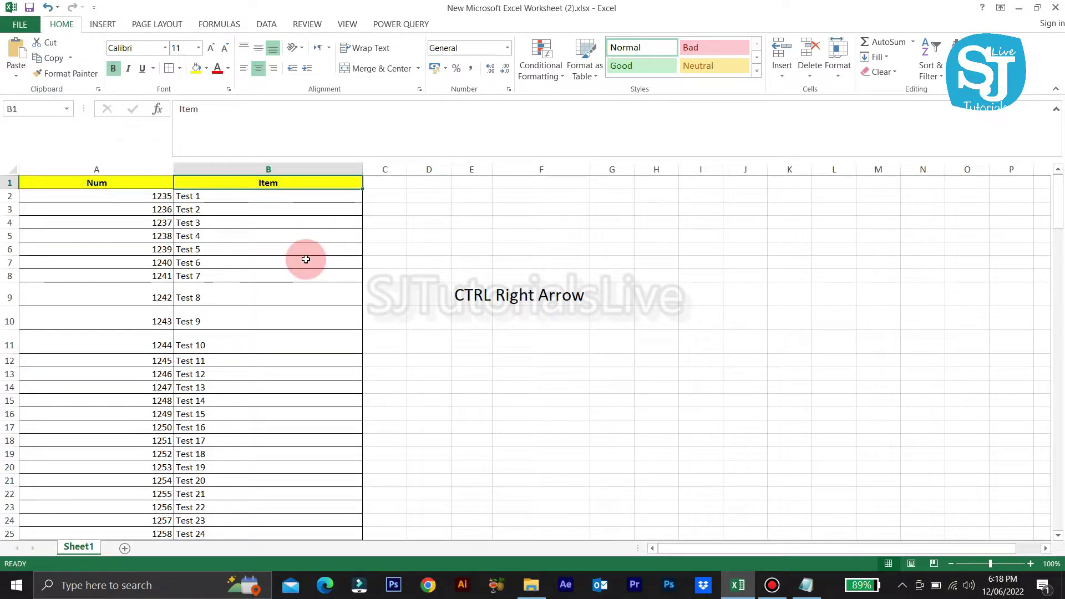
key("ctrl+Down")
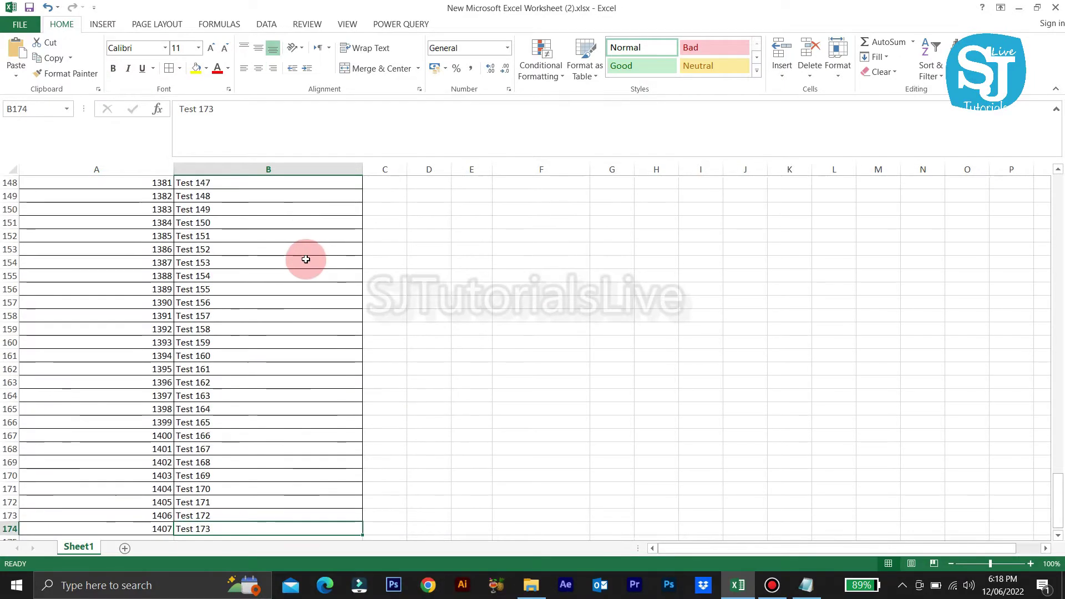
key("ctrl+Left")
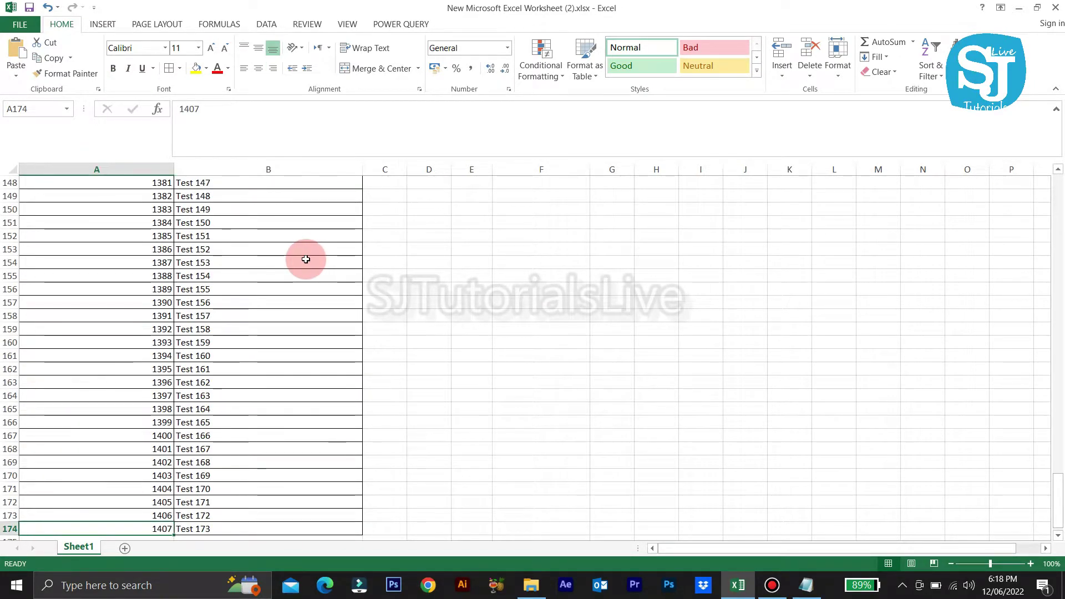
key("ctrl+Up")
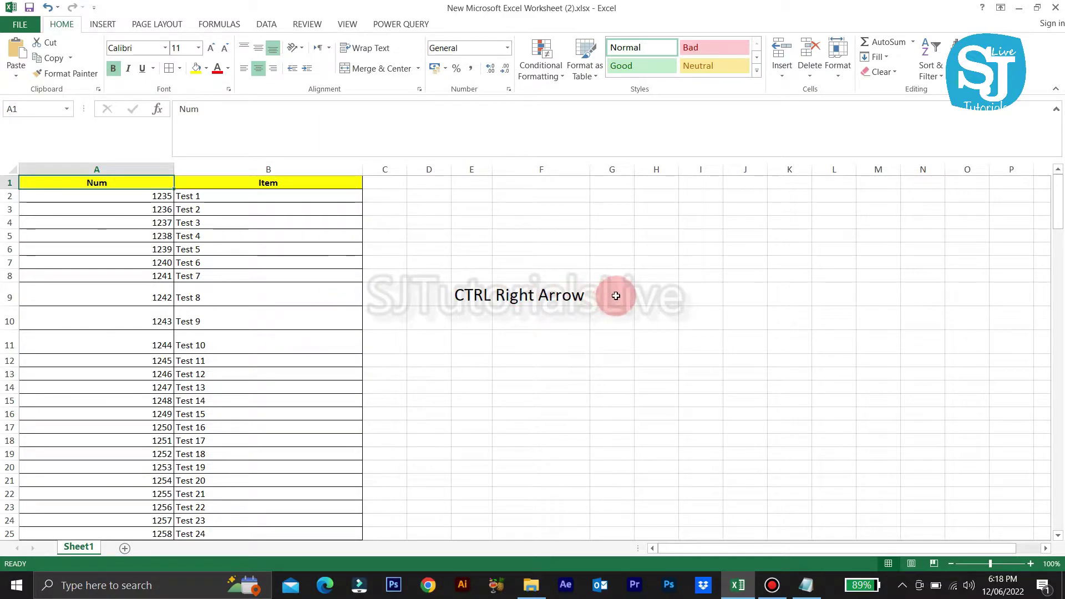
- Enter left, down and UP in F10:F12 beneath the CTRL Right Arrow label
left_click(563, 308)
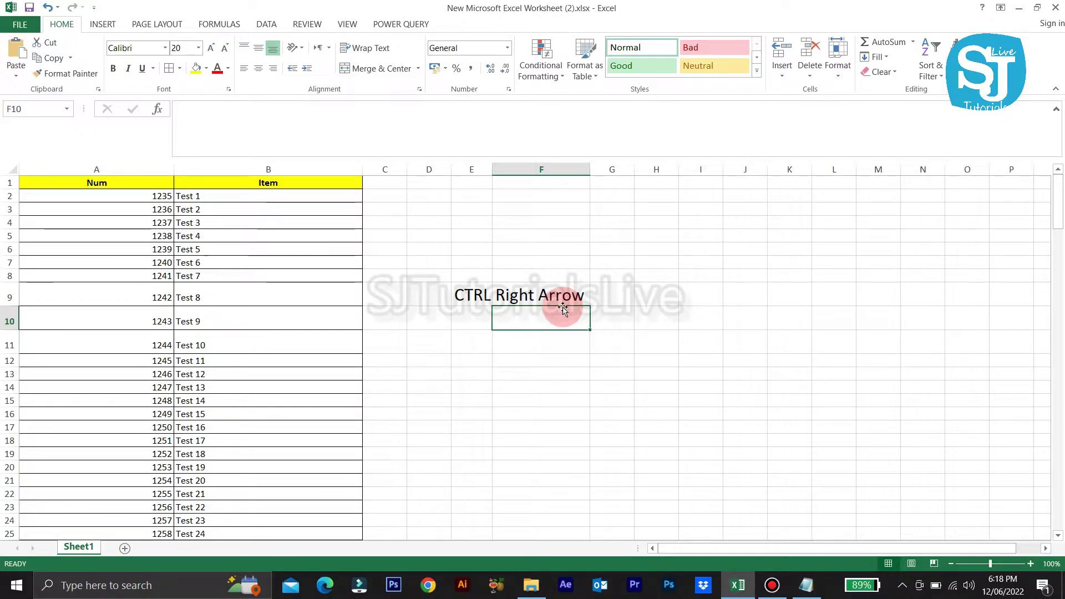
type("I")
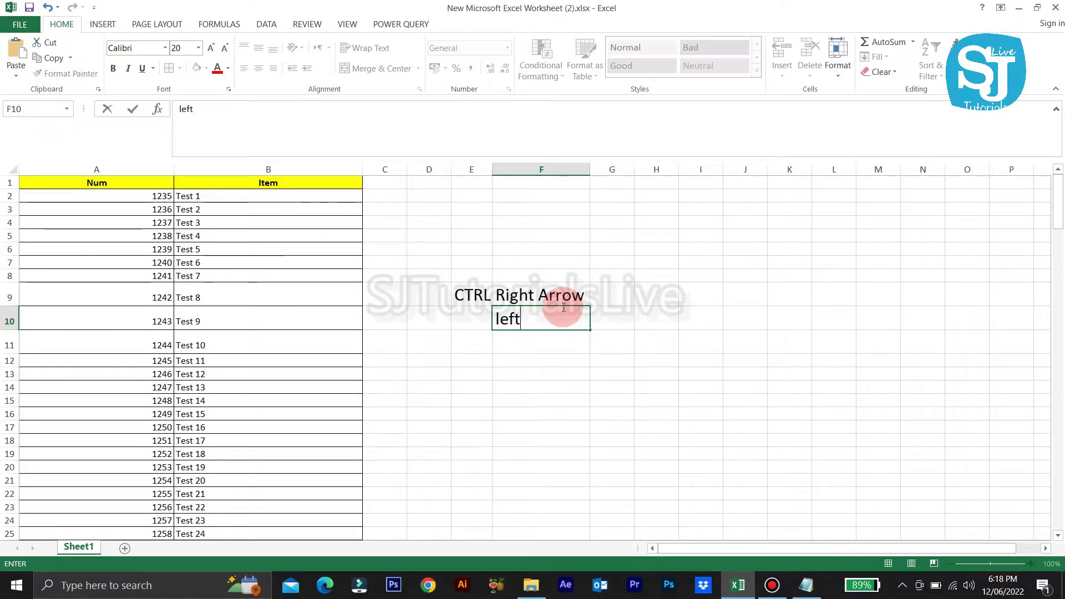
key("Return")
type("down")
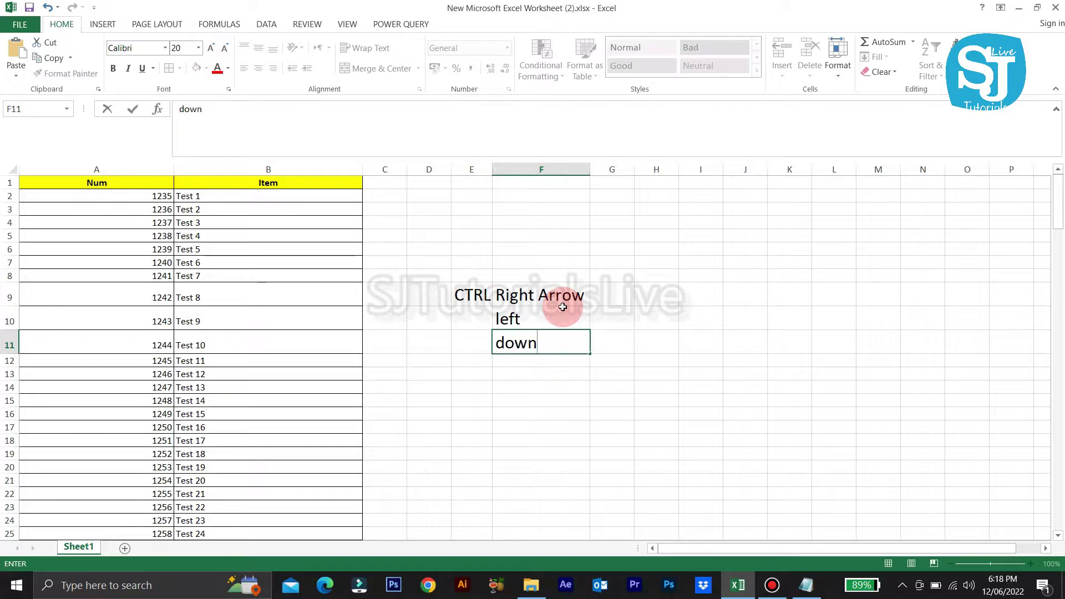
key("Return")
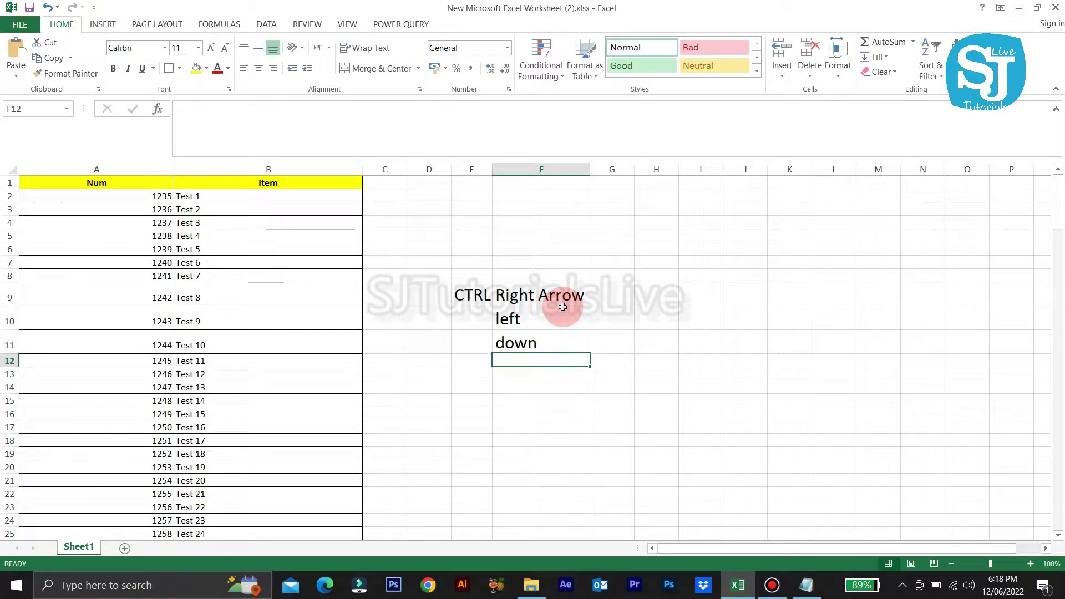
type("uo")
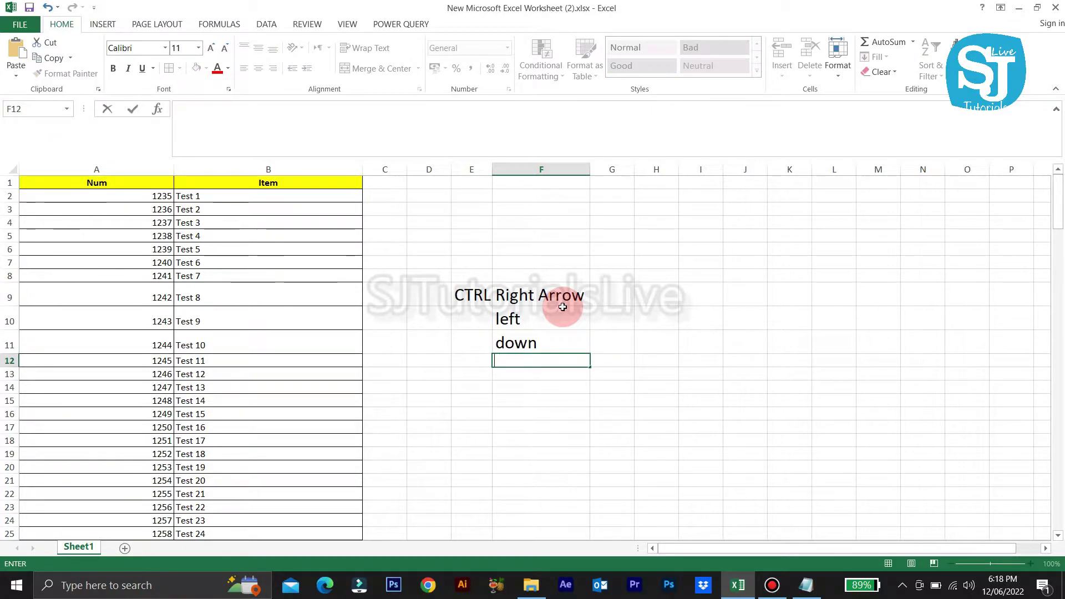
type("UP")
key("Return")
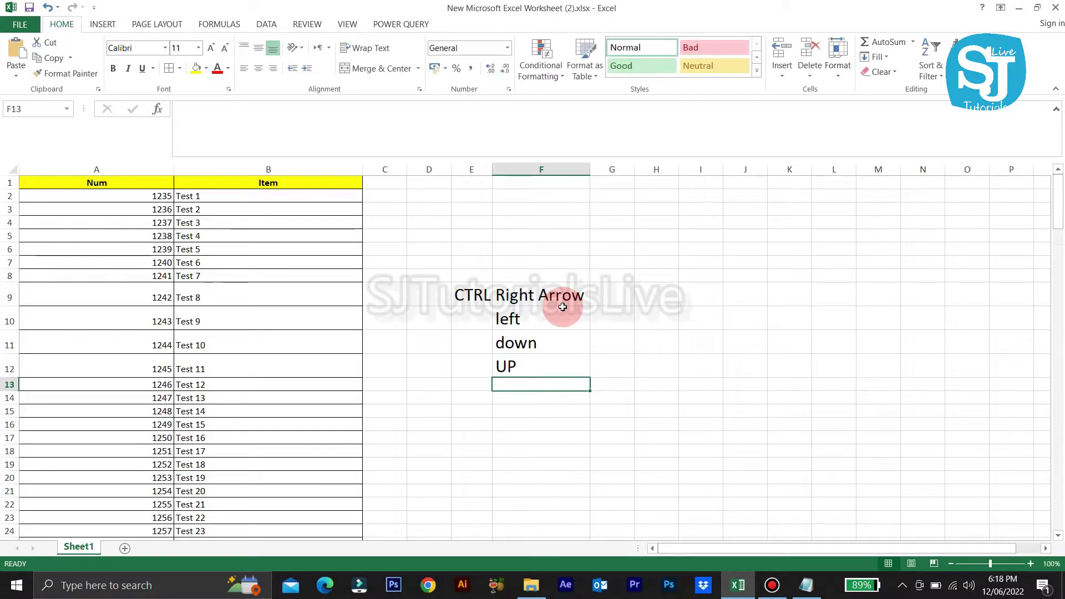
- From A2, use Ctrl+arrow jumps to reach each corner of the table and back
left_click(122, 196)
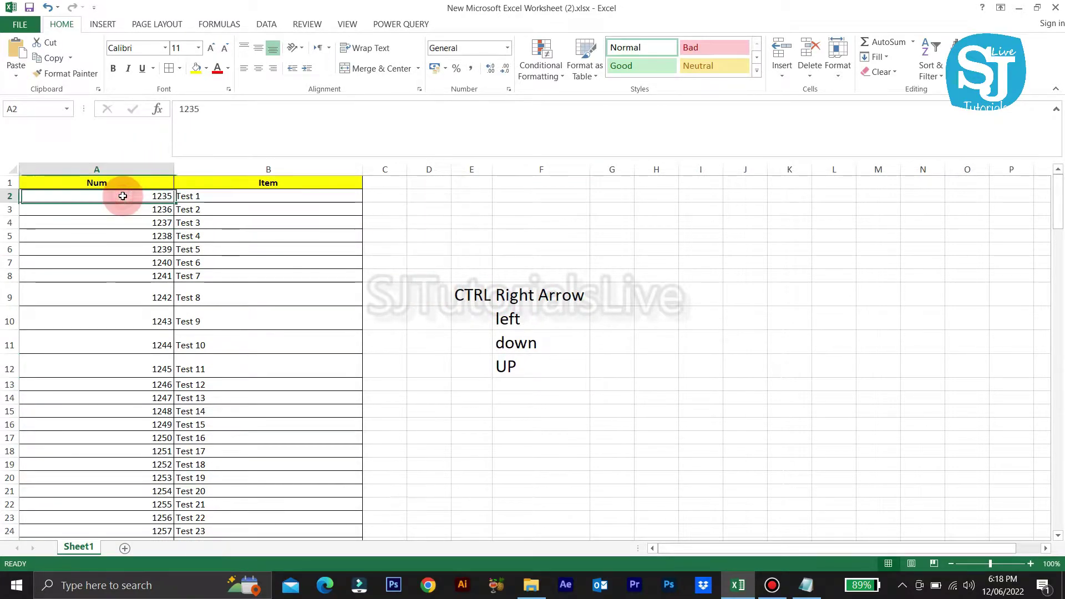
key("ctrl+Right")
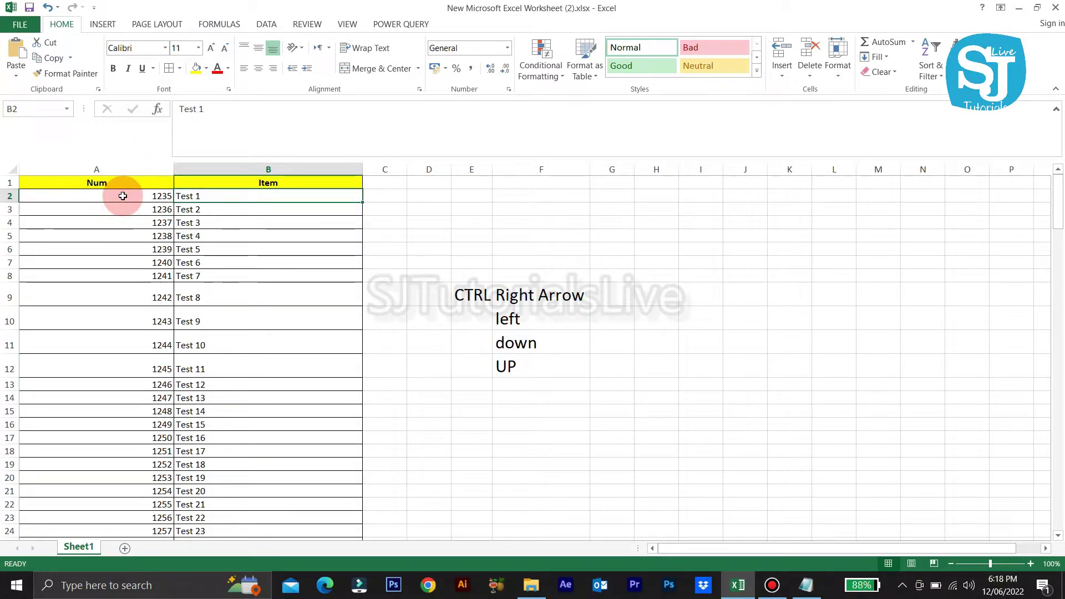
key("ctrl+Down")
key("ctrl+Left")
key("ctrl+Up")
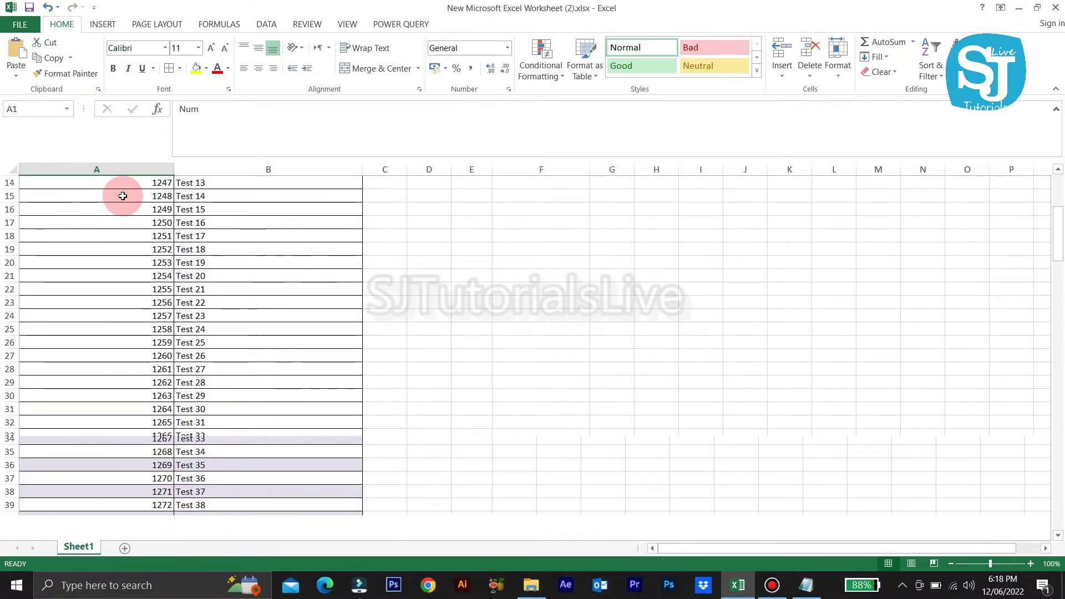
key("ctrl+Right")
key("ctrl+Down")
key("ctrl+Up")
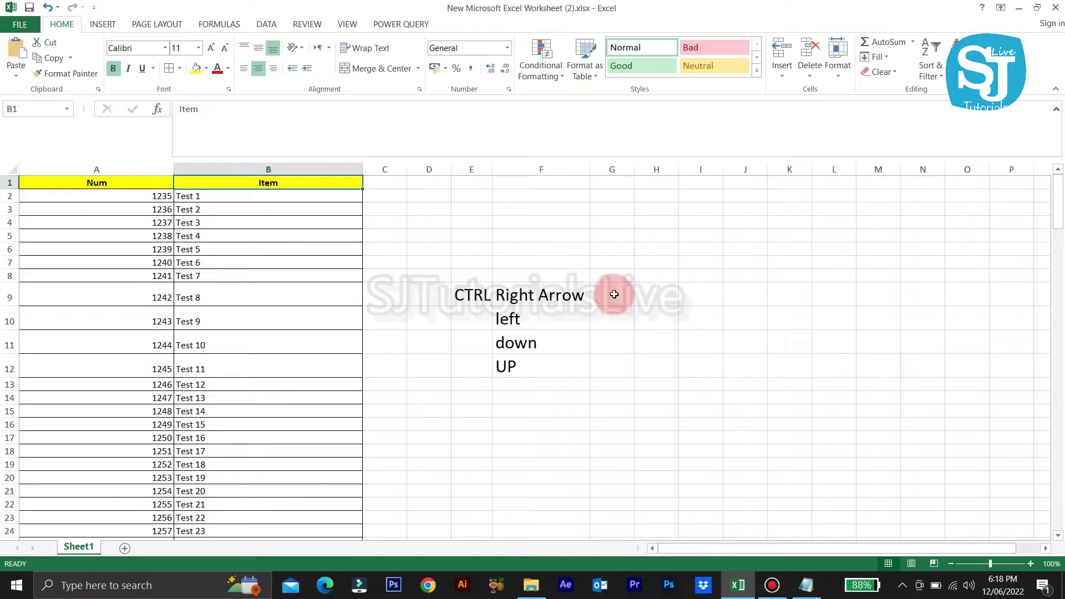
- Add the note 'Move to Corners' in cell H10
left_click_drag(475, 291, 566, 397)
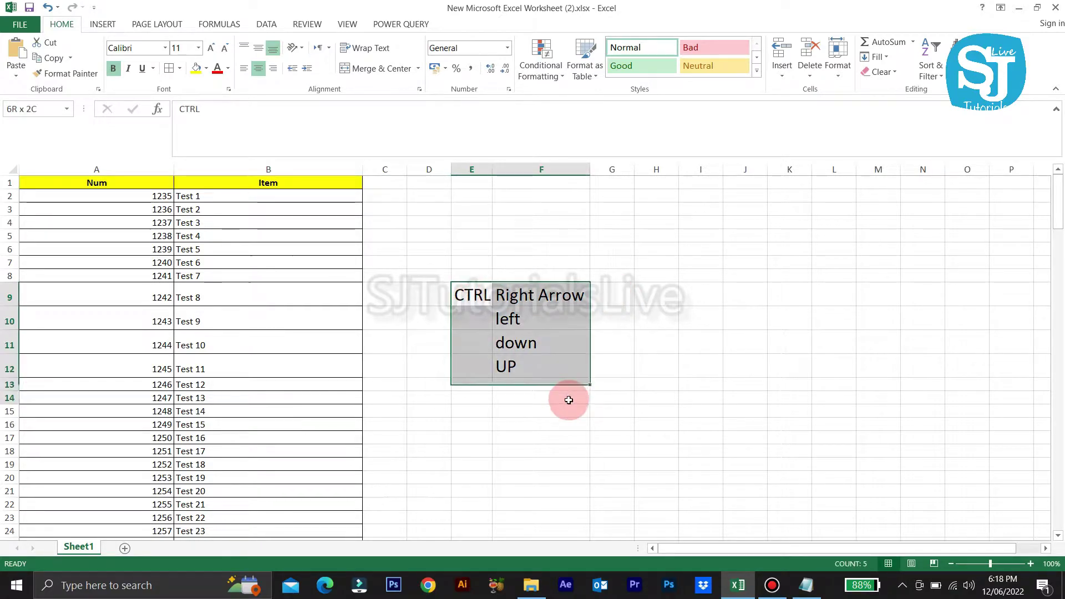
left_click(654, 321)
type("Move to Corb=ners")
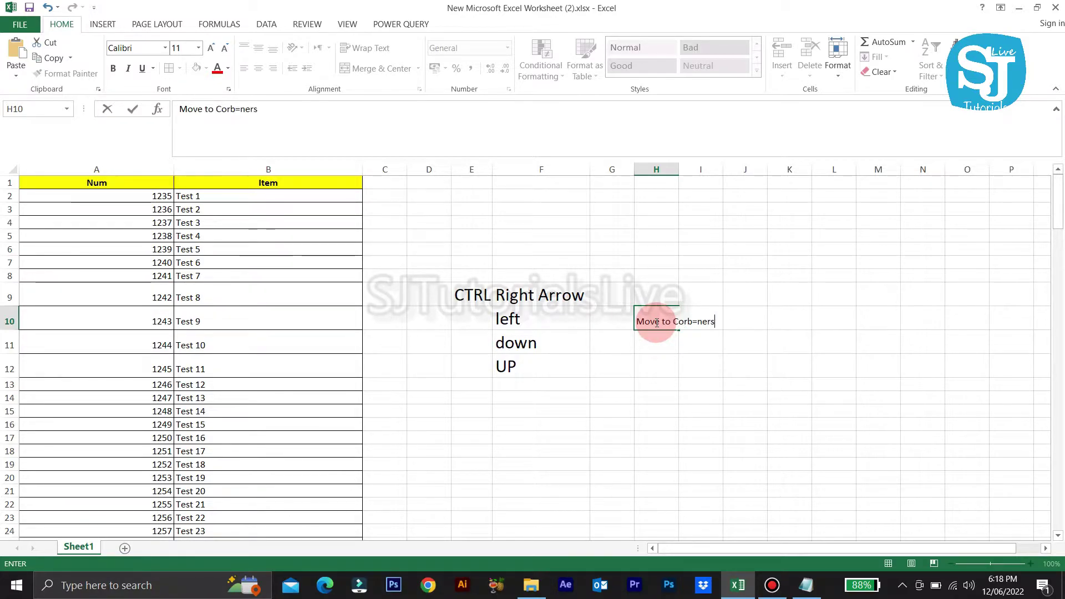
key("Return")
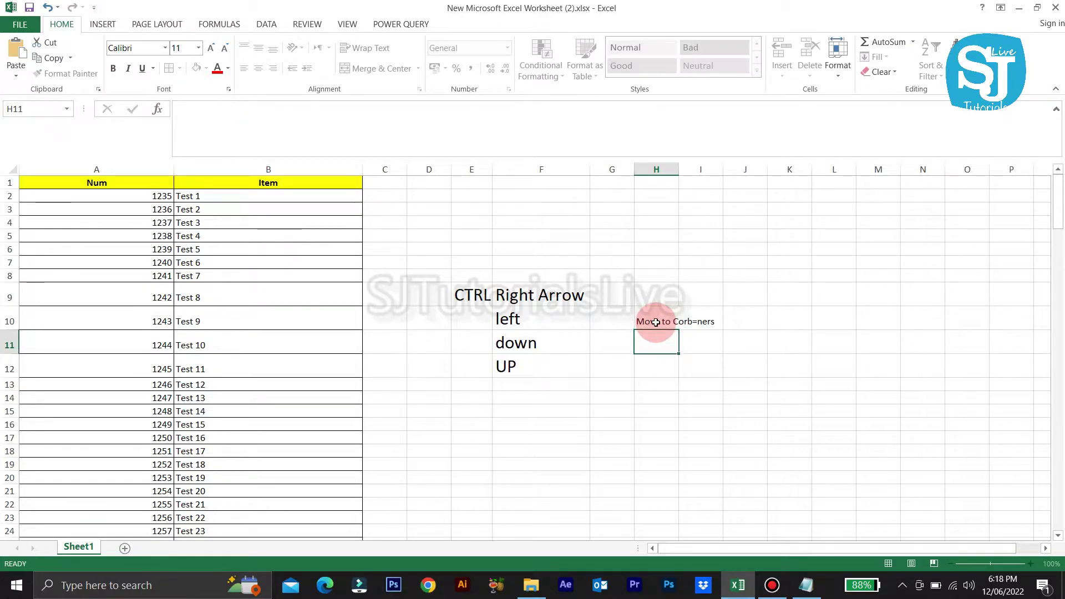
left_click(668, 322)
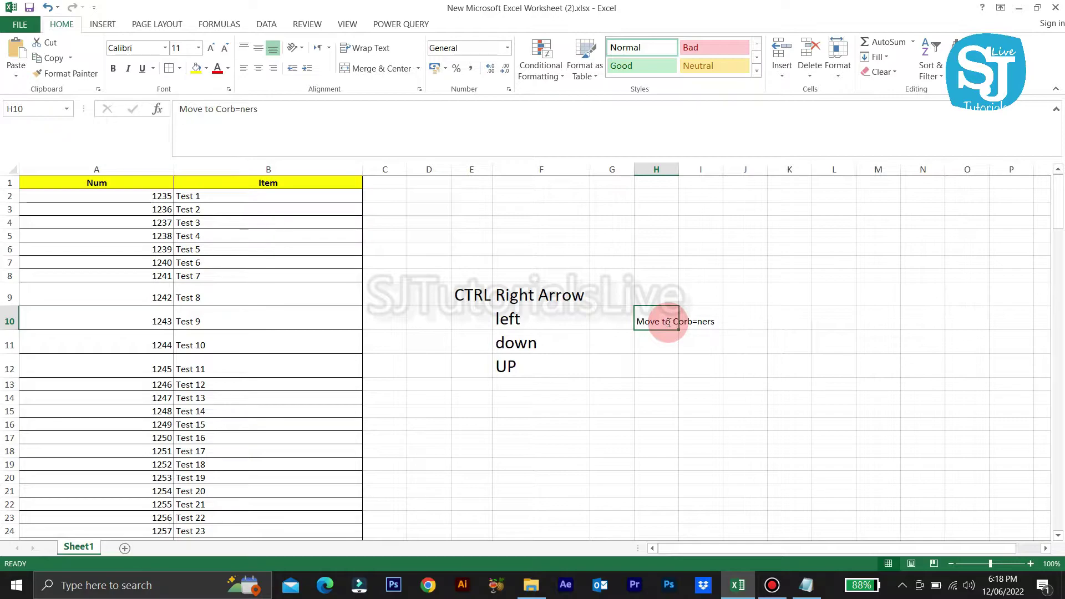
type("Mo")
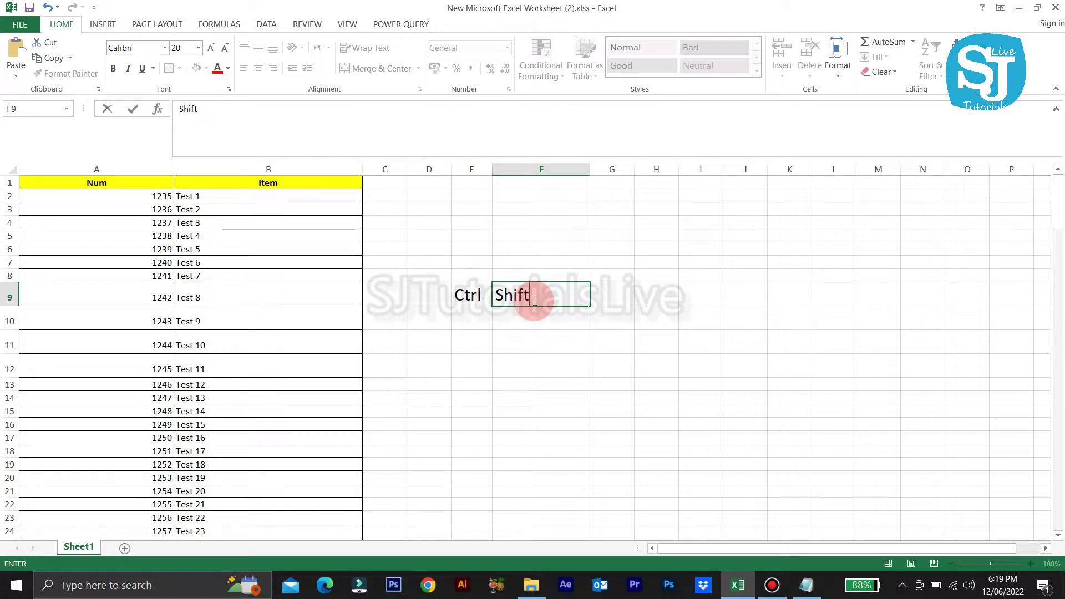
- Complete the shortcut label as Ctrl, Shift, DownArrow
key("Tab")
type("Do")
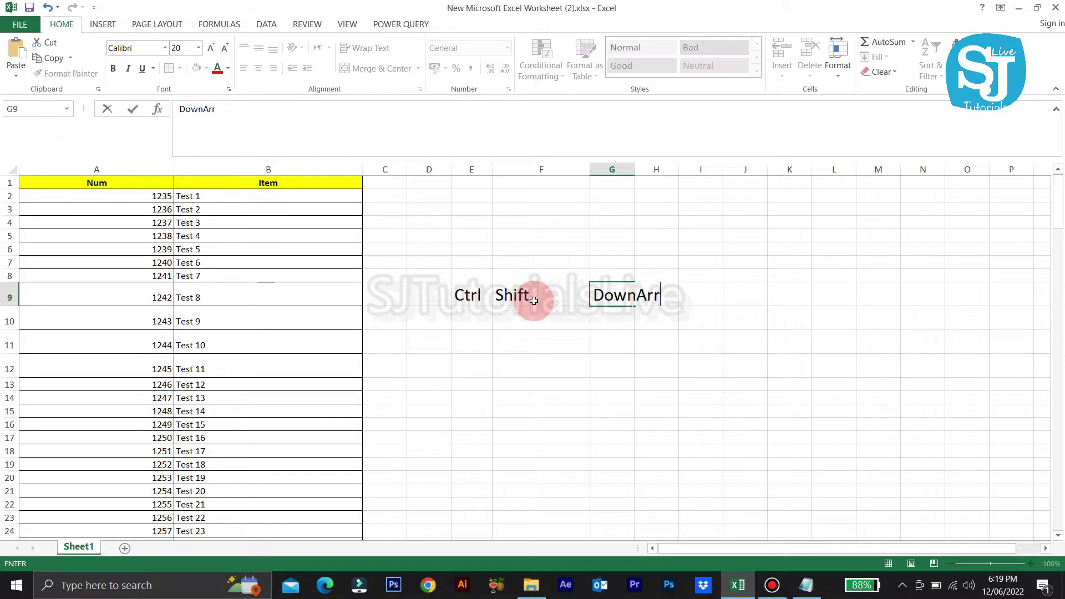
type("w")
key("Return")
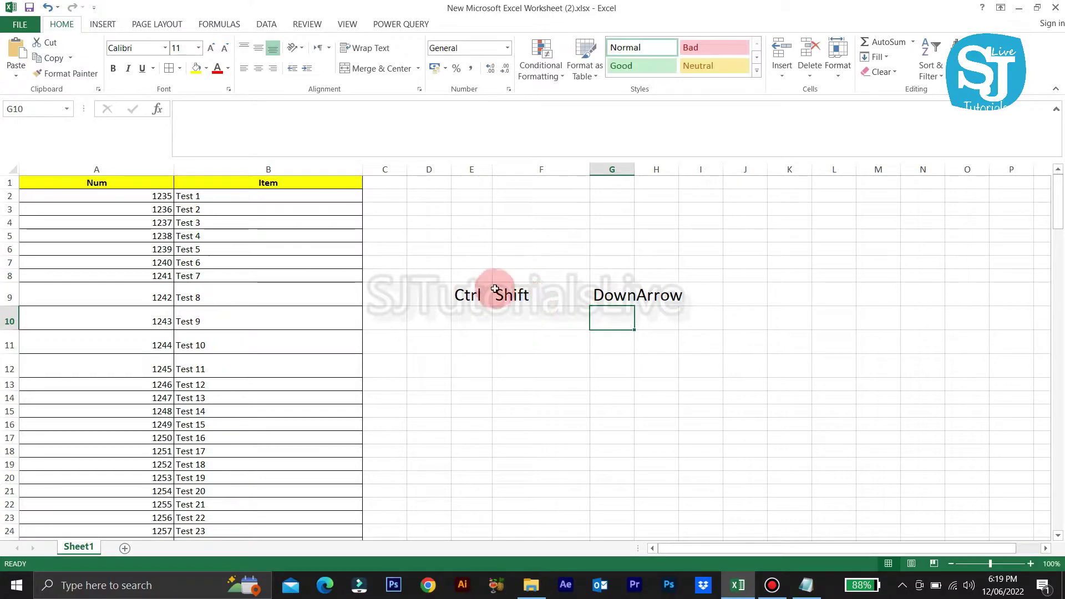
left_click_drag(476, 289, 593, 287)
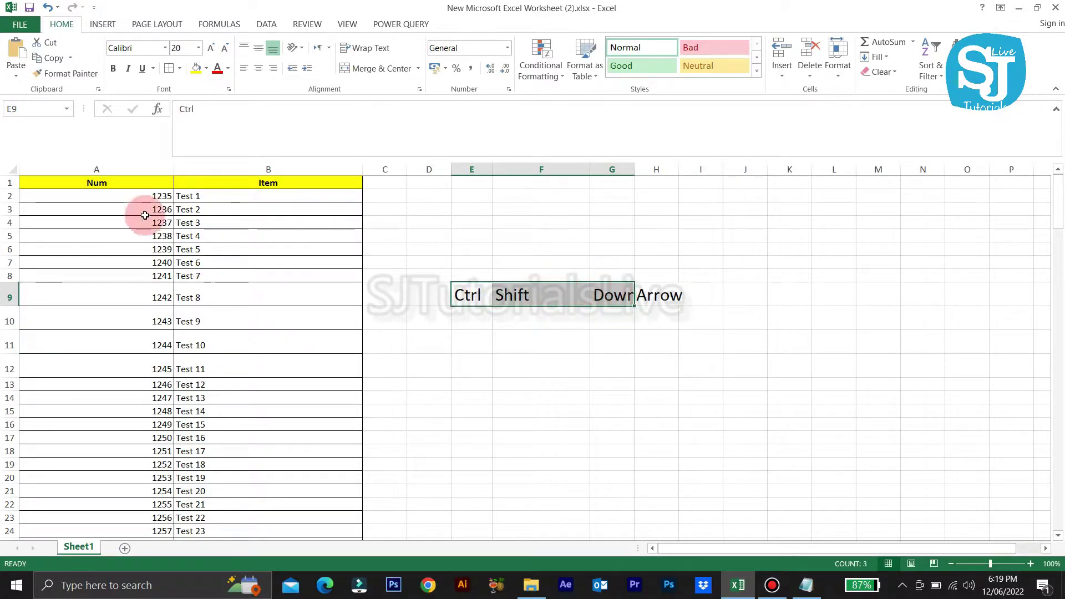
- From A1, extend and shrink the Num column selection with Ctrl+Shift+Down and Up
left_click(117, 183)
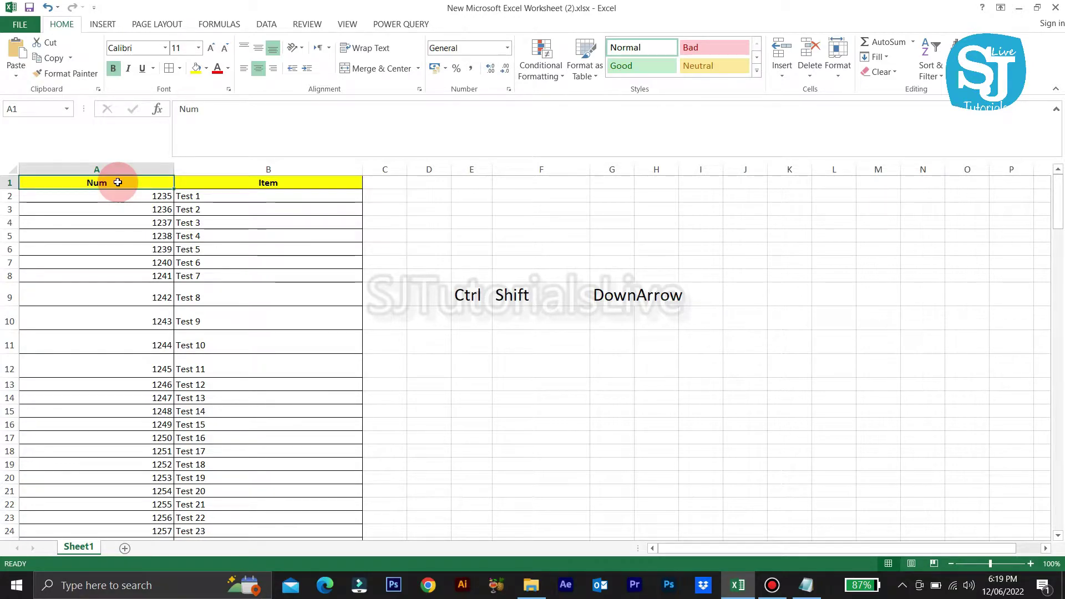
key("ctrl+shift+Down")
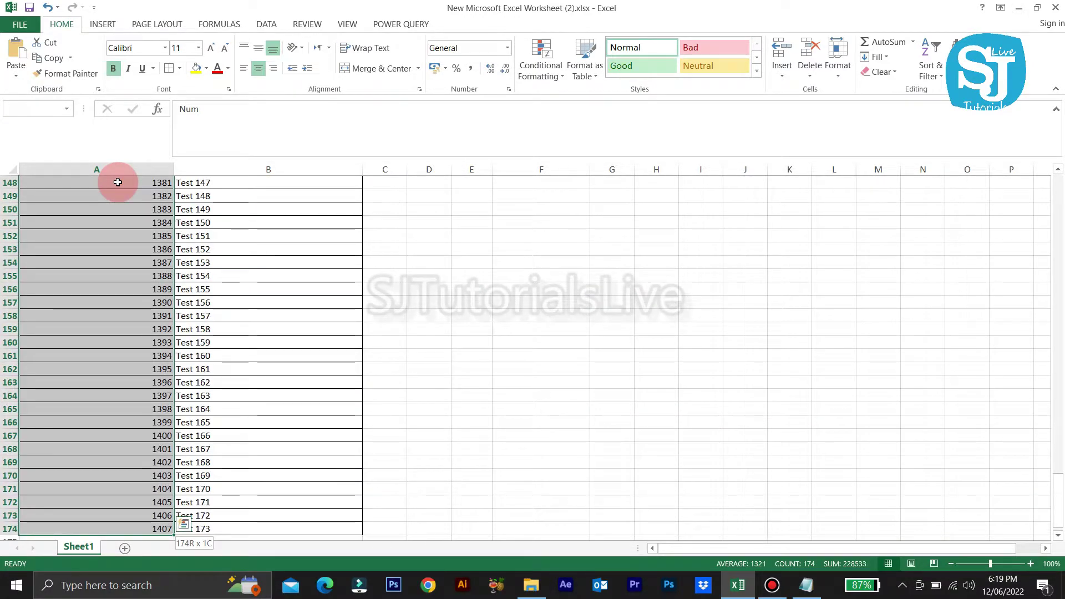
key("shift+Right")
key("shift+Left")
key("ctrl+shift+Up")
key("ctrl+shift+Down")
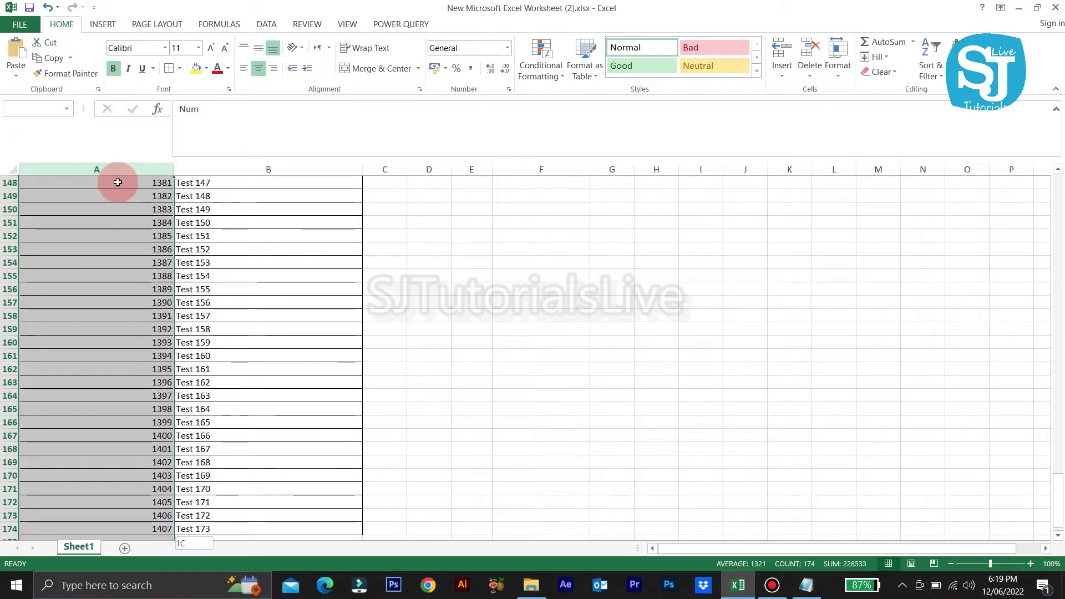
key("ctrl+shift+Up")
key("ctrl+shift+Down")
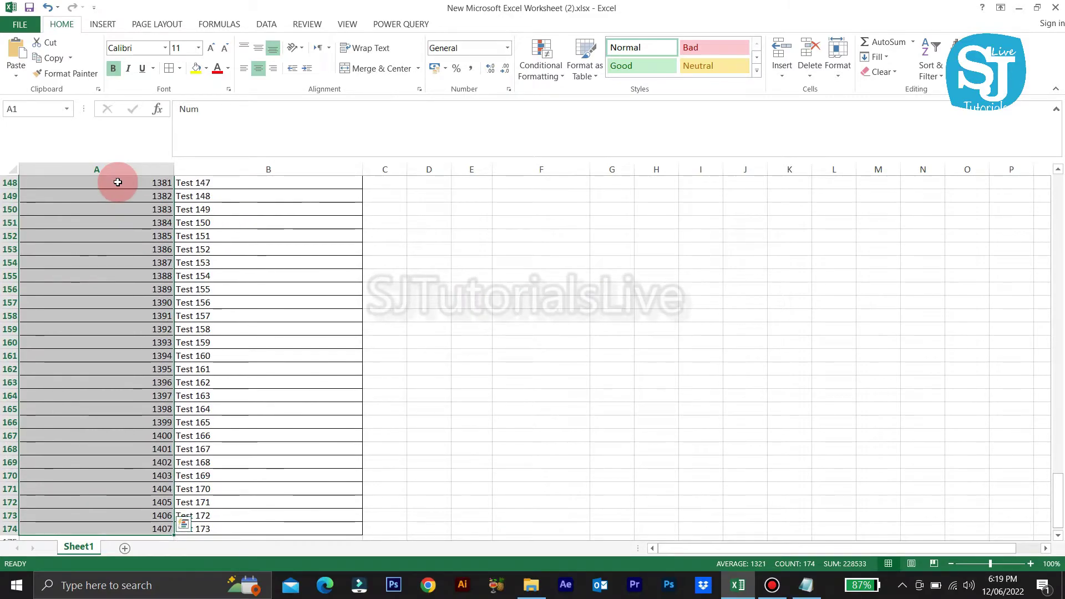
key("ctrl+shift+Up")
- Select A2 through A174 with Ctrl+Shift+Down, then show and hide the Alt key tips
left_click_drag(468, 296, 677, 297)
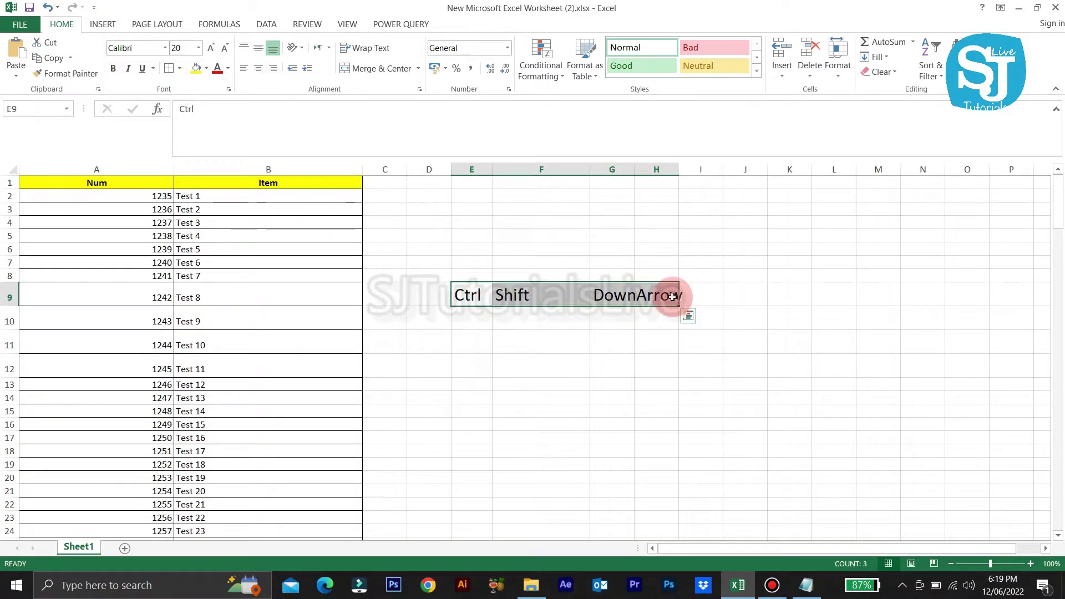
left_click(133, 196)
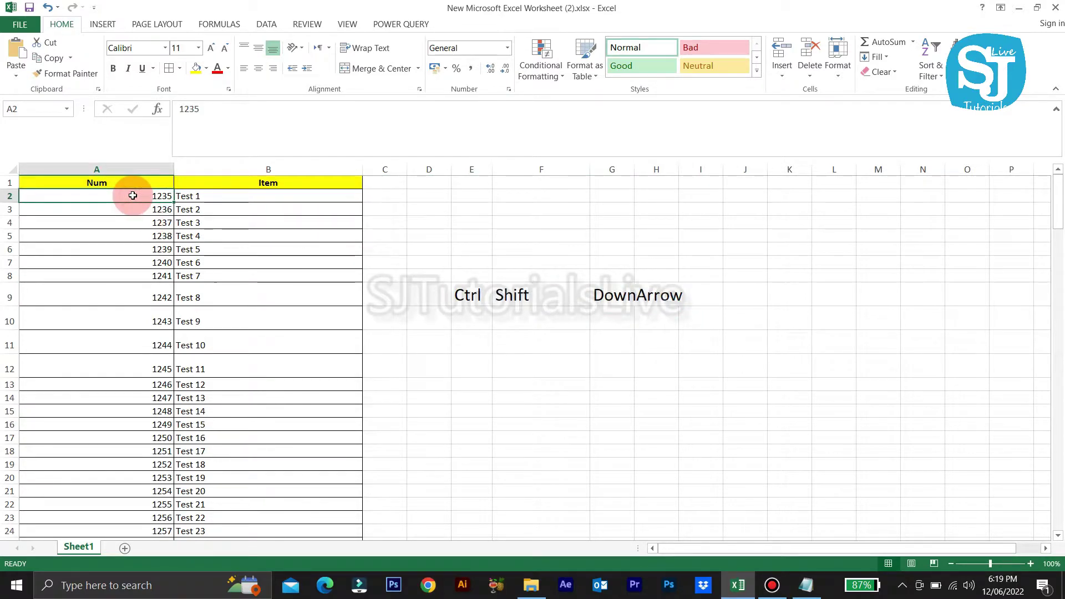
key("shift+Down")
key("shift+Down")
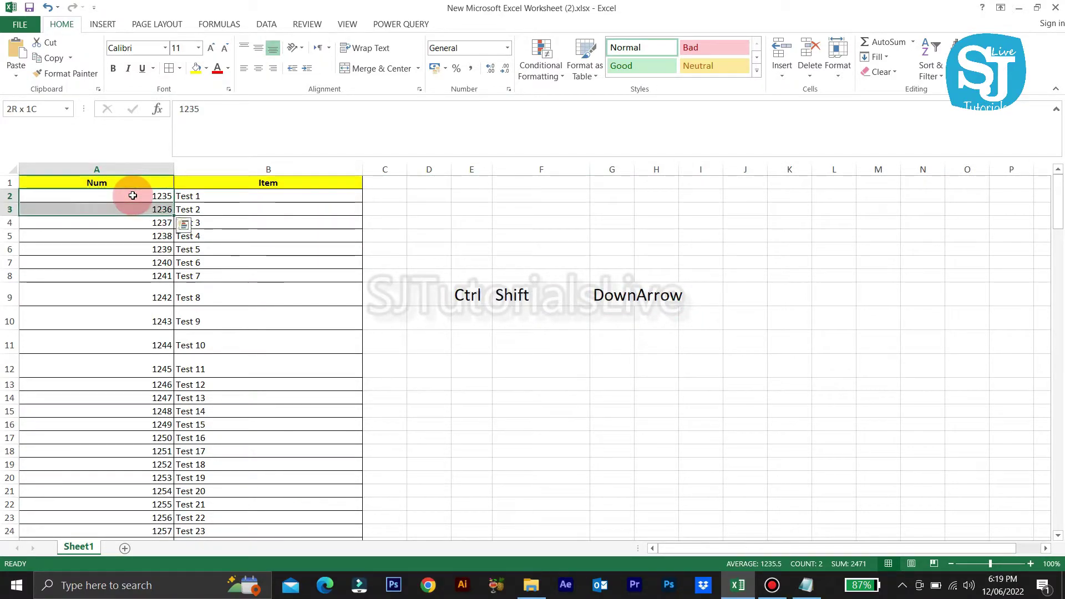
key("shift+Down")
key("shift+Down")
key("shift+Down")
key("shift+Down")
key("shift+Down")
key("shift+Down")
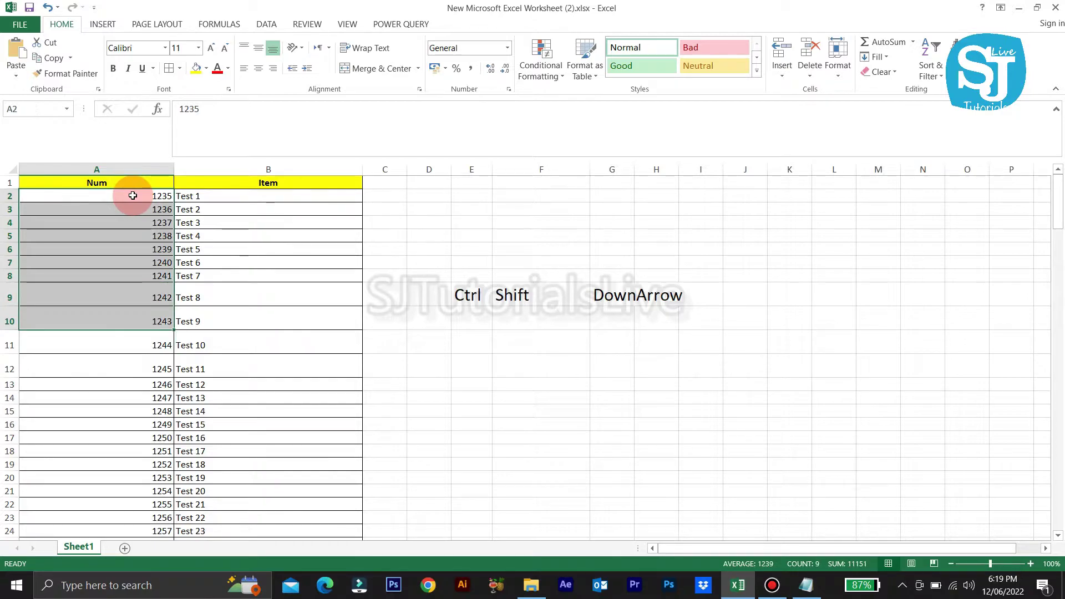
left_click(133, 196)
key("ctrl+shift+Down")
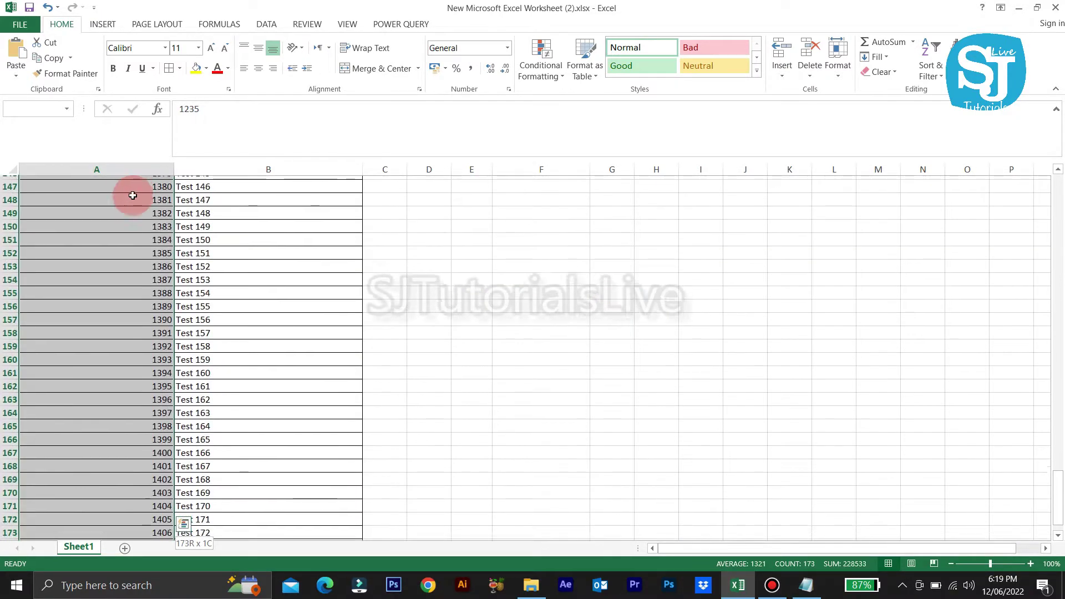
key("alt")
key("Escape")
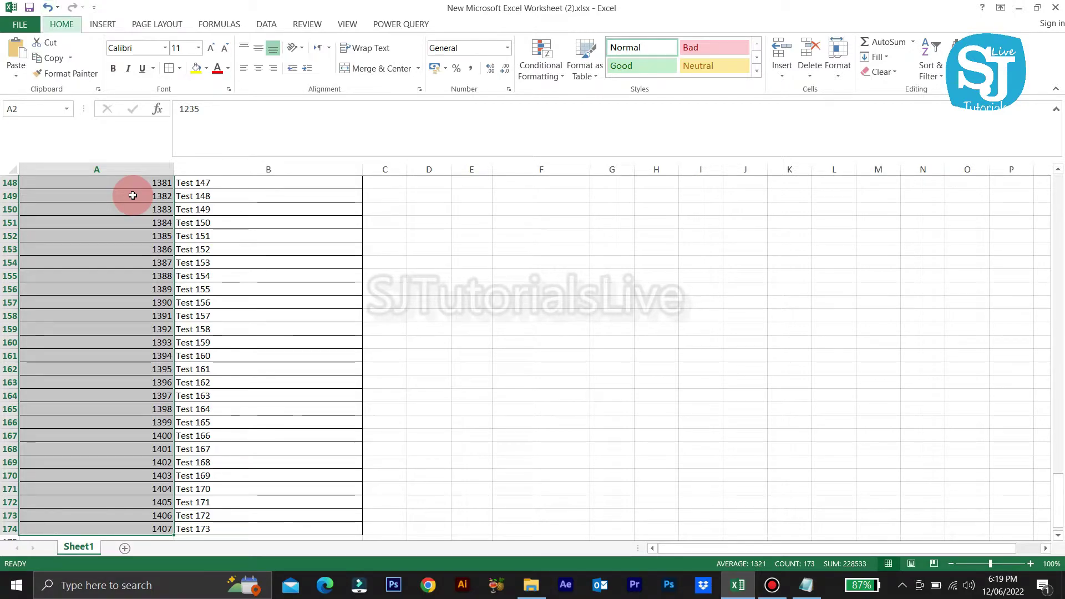
- Label F9 with =, try Alt+= AutoSum, and delete the practice totals in column H
left_click(133, 195)
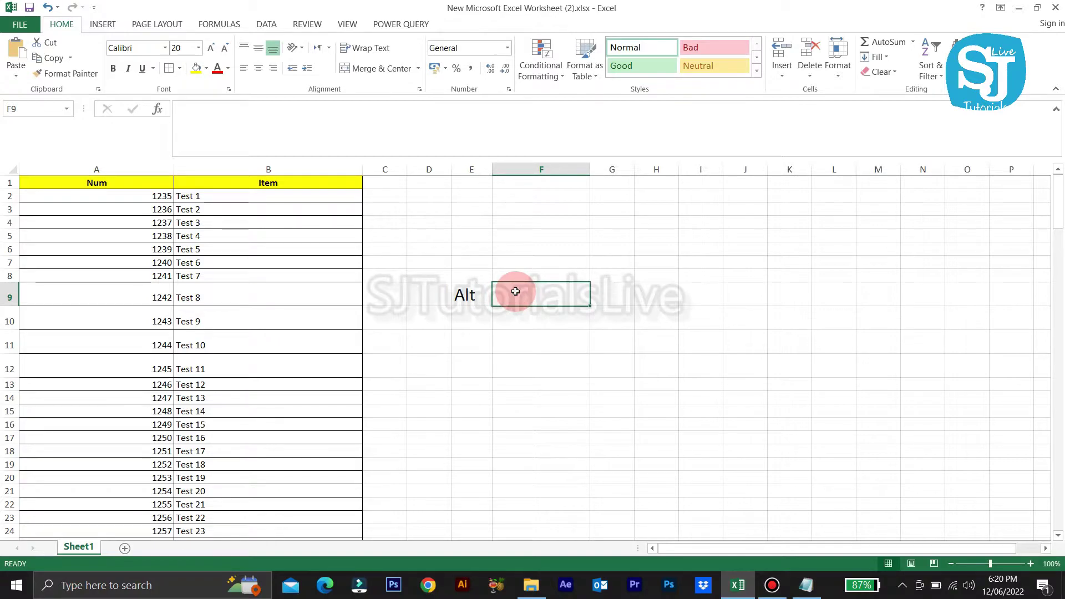
type("=")
key("alt+equal")
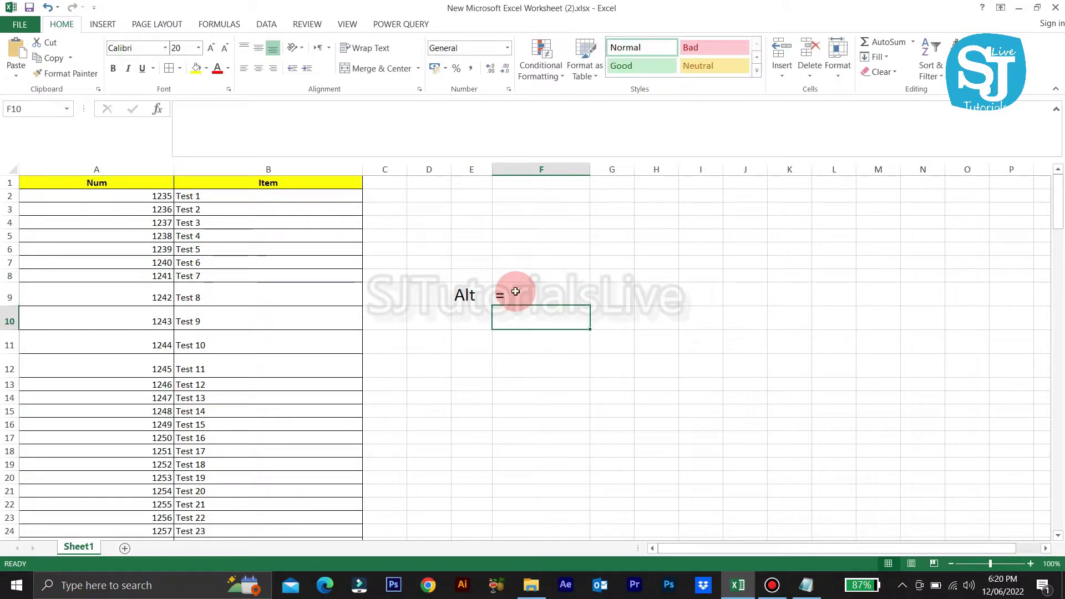
left_click(138, 294)
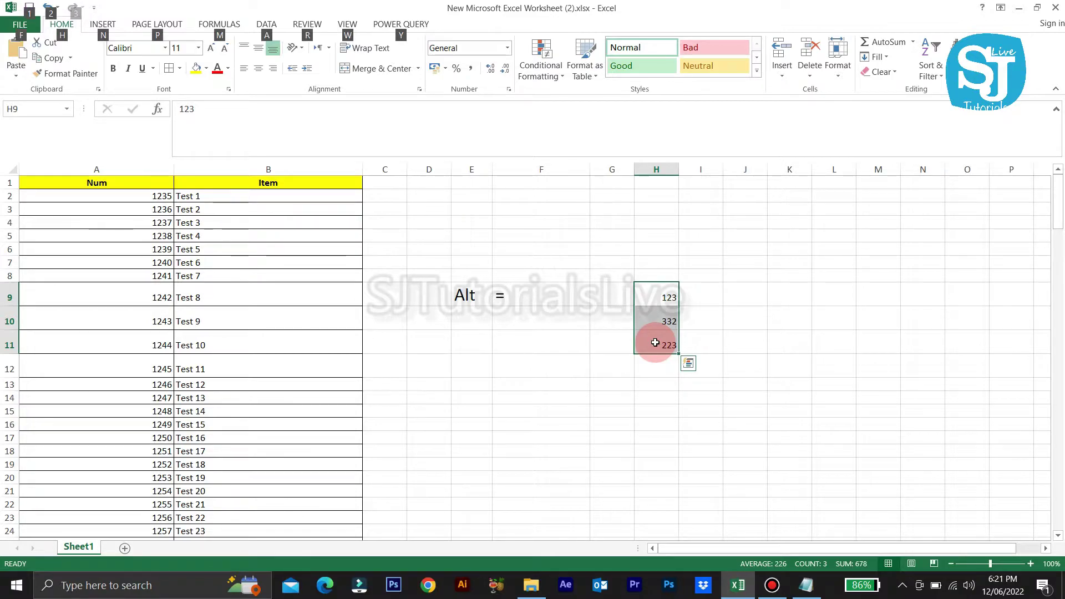
key("alt+equal")
left_click_drag(667, 300, 666, 383)
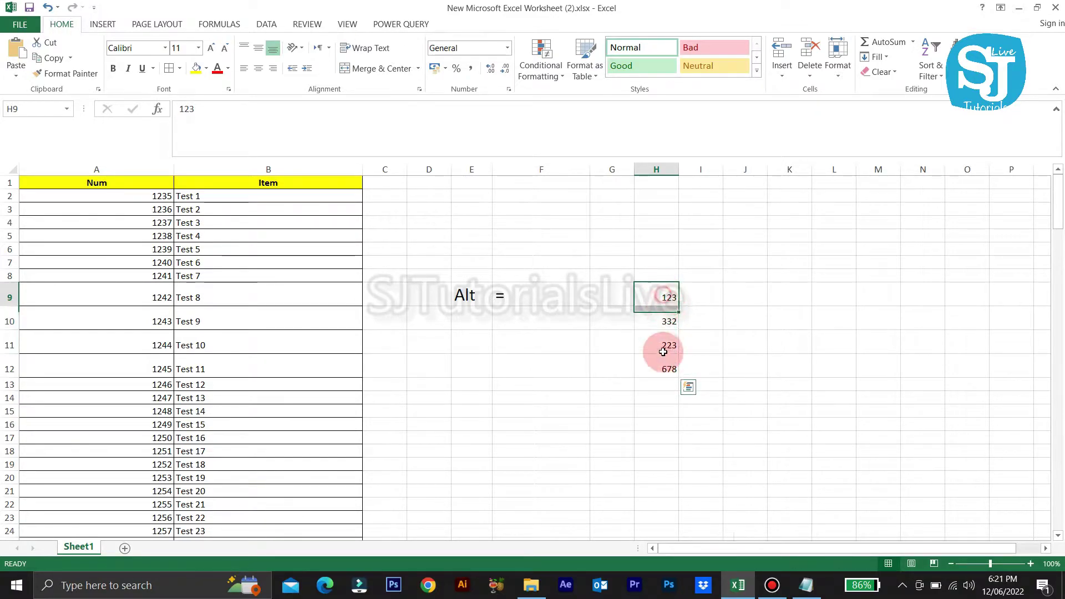
left_click(664, 384)
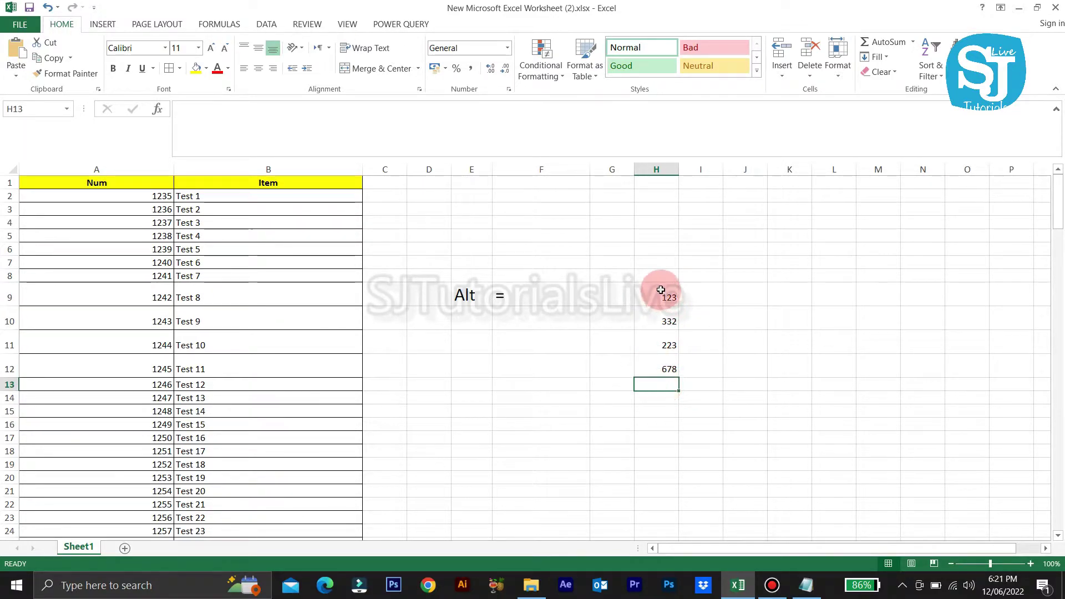
left_click_drag(666, 294, 648, 388)
key("Delete")
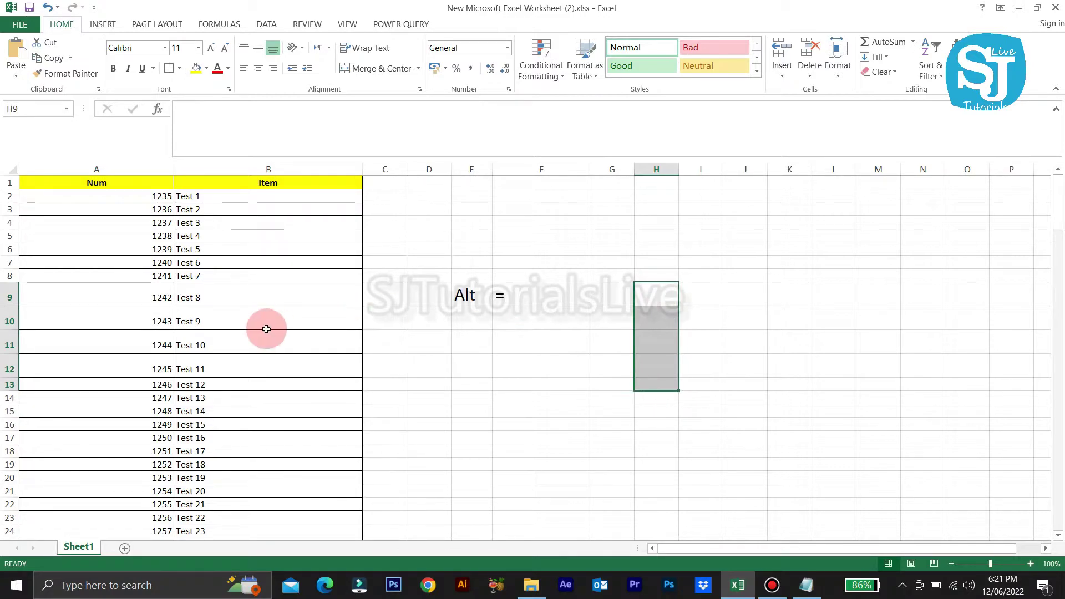
- Replace A15 with an AutoSum of A2:A14, giving 16133
left_click(126, 294)
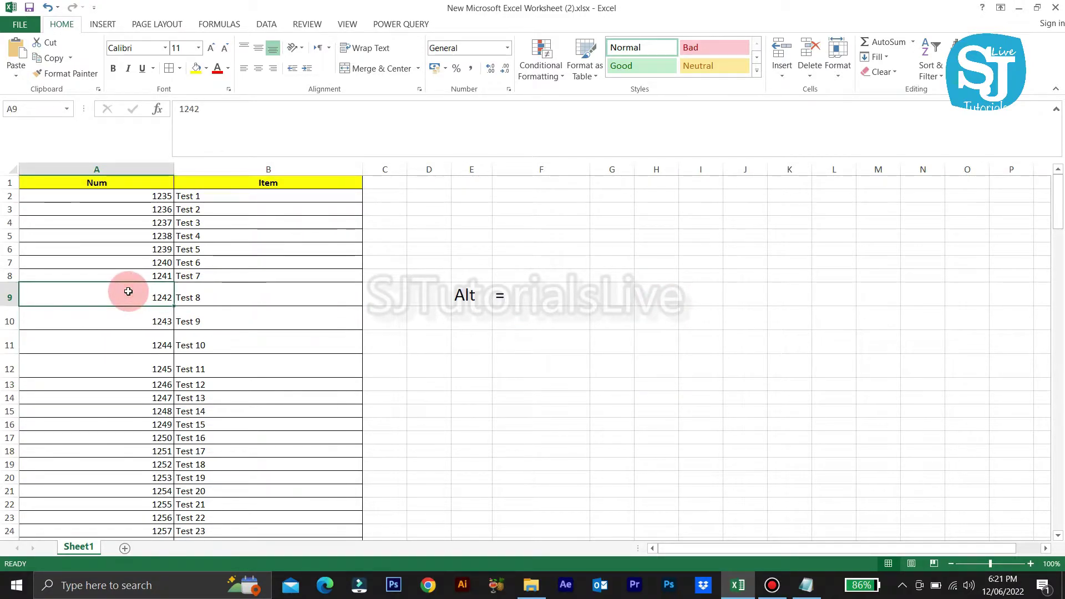
key("alt+equal")
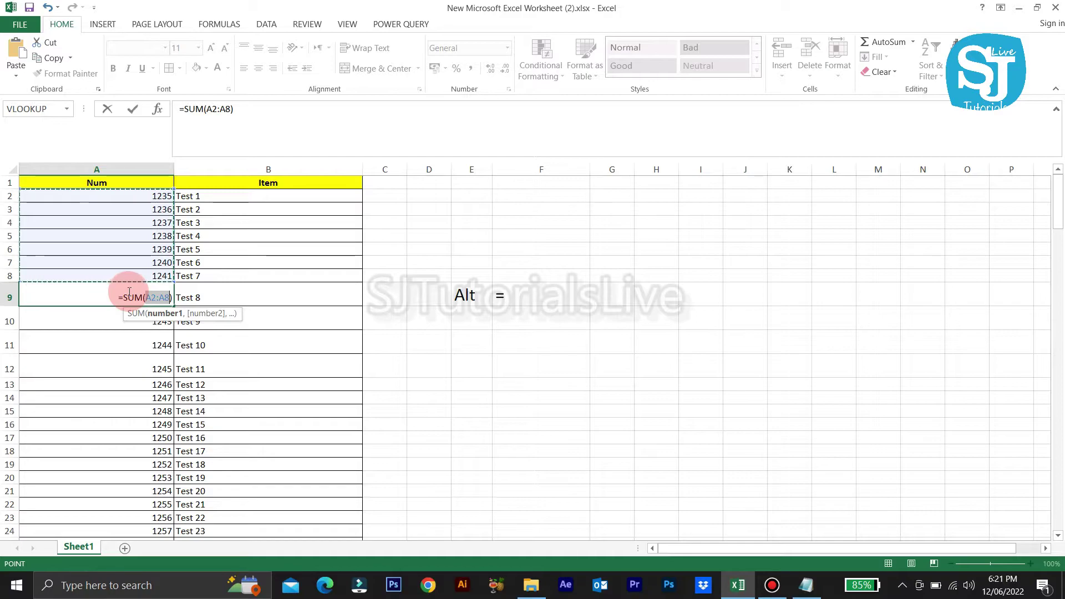
left_click(143, 411)
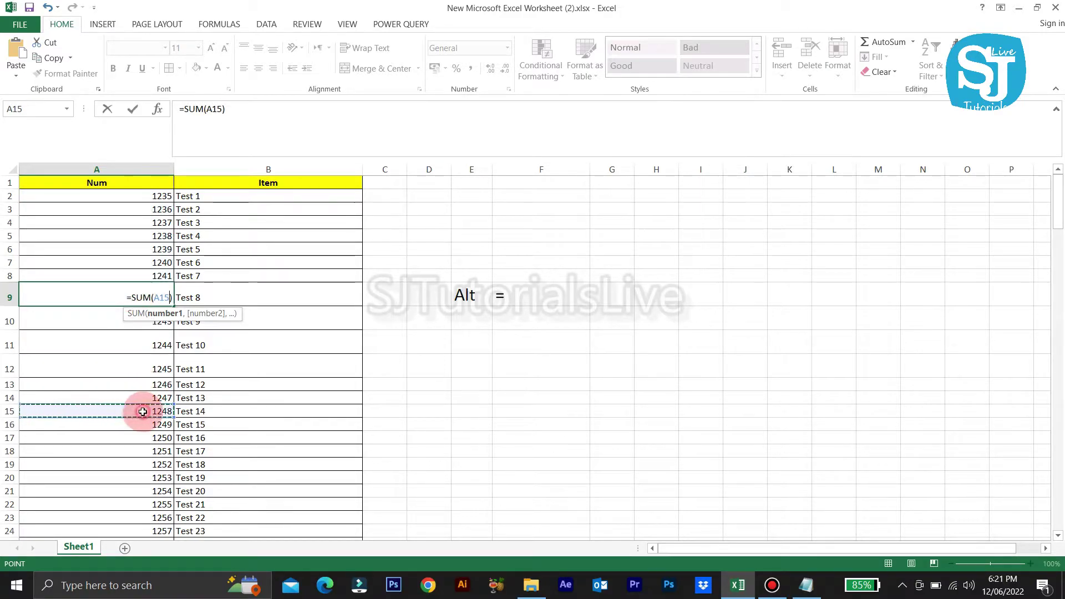
key("Escape")
left_click(153, 410)
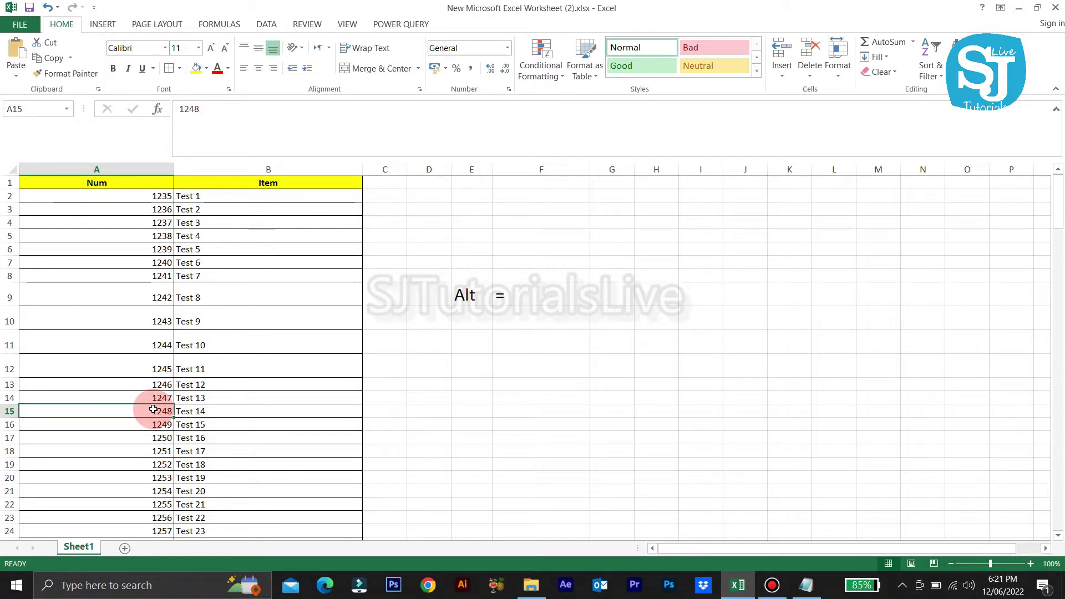
key("alt+equal")
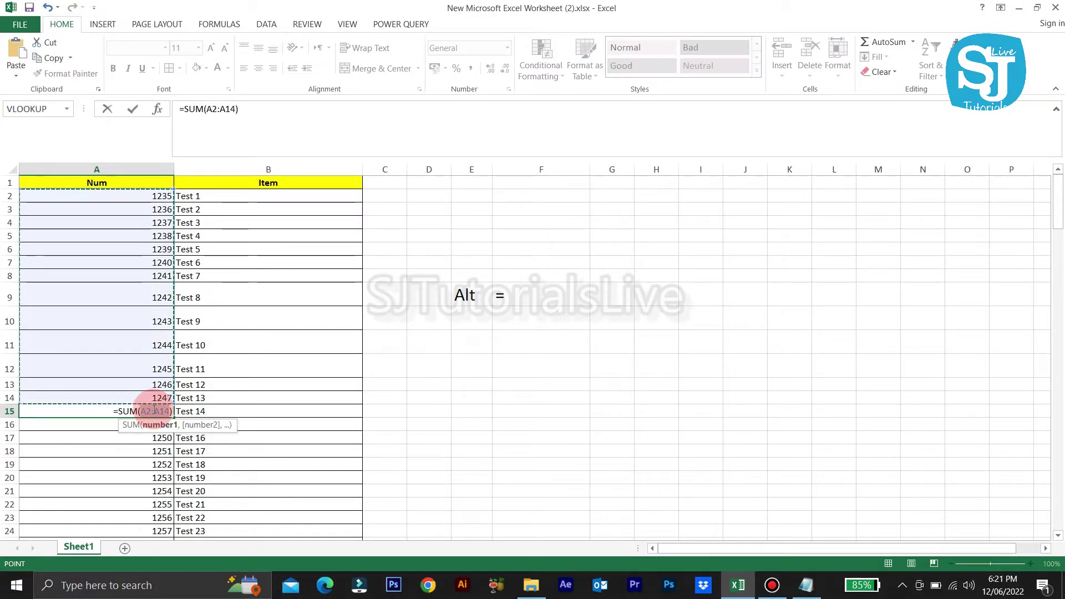
key("Return")
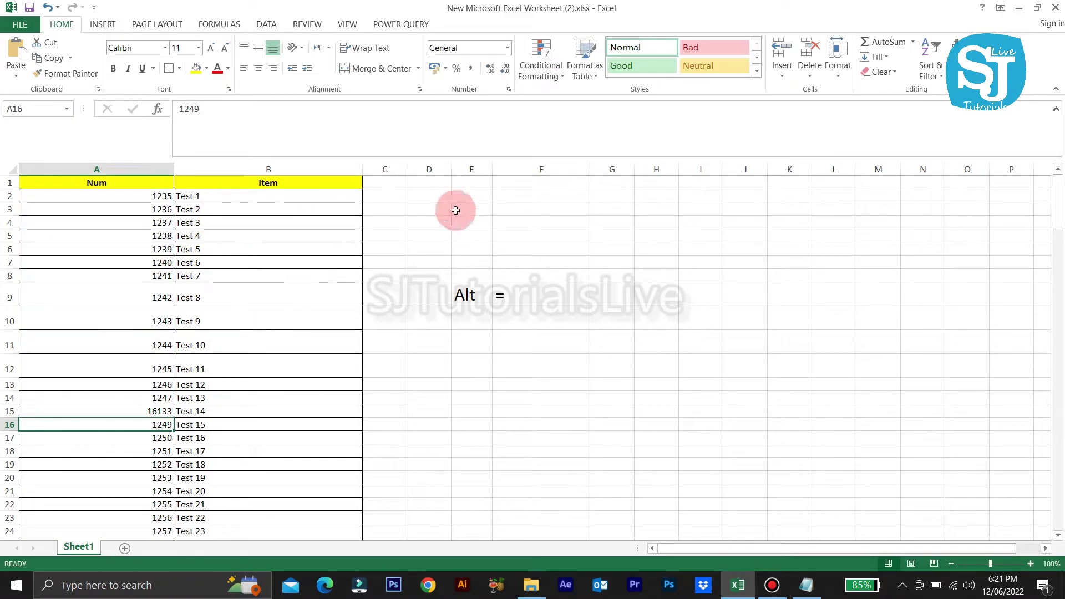
- Enter 123, 321, 123 in H6:H8 and AutoSum them to 567 in H9
left_click(639, 246)
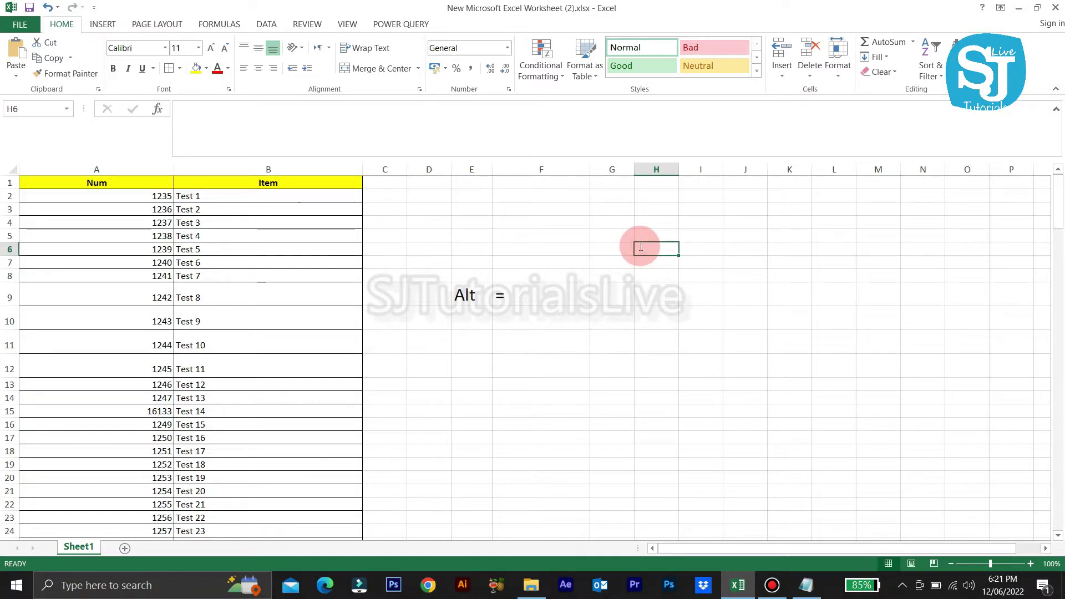
type("123")
key("Tab")
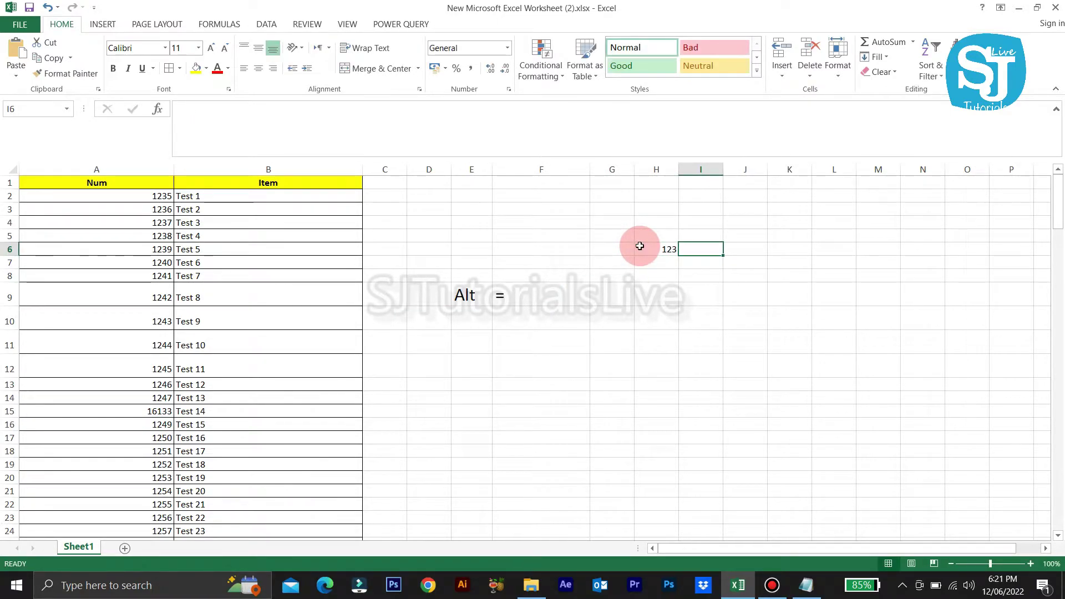
key("Return")
type("321")
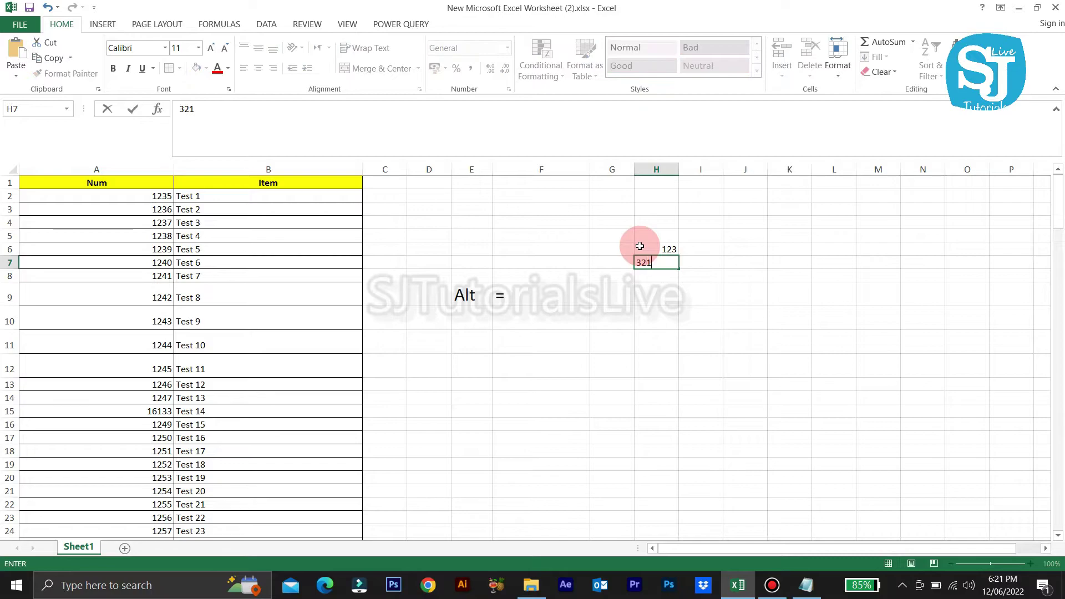
key("Return")
type("123")
key("Return")
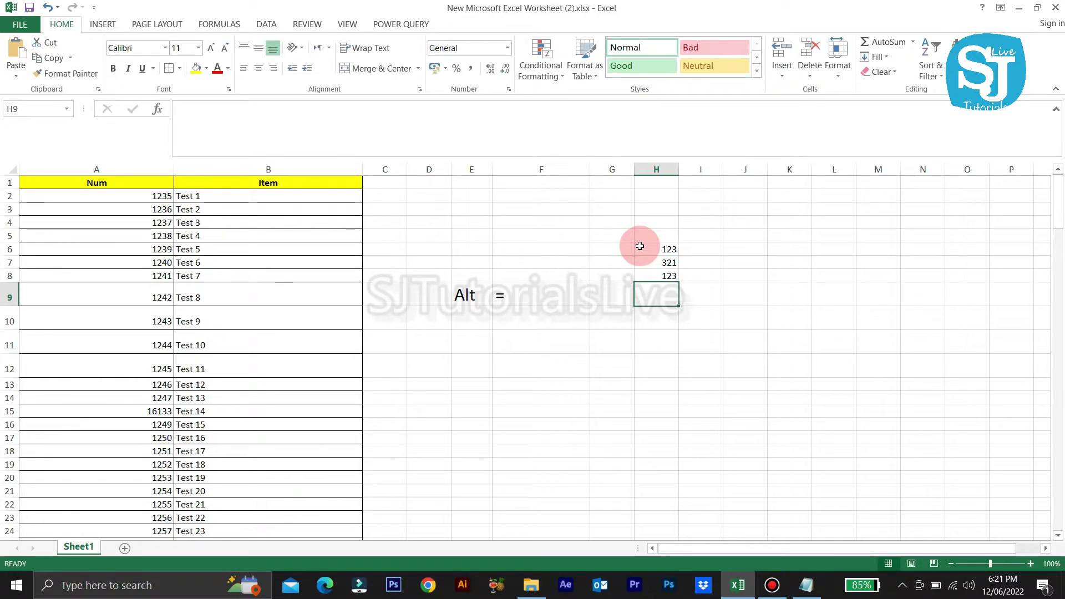
key("alt+equal")
key("Return")
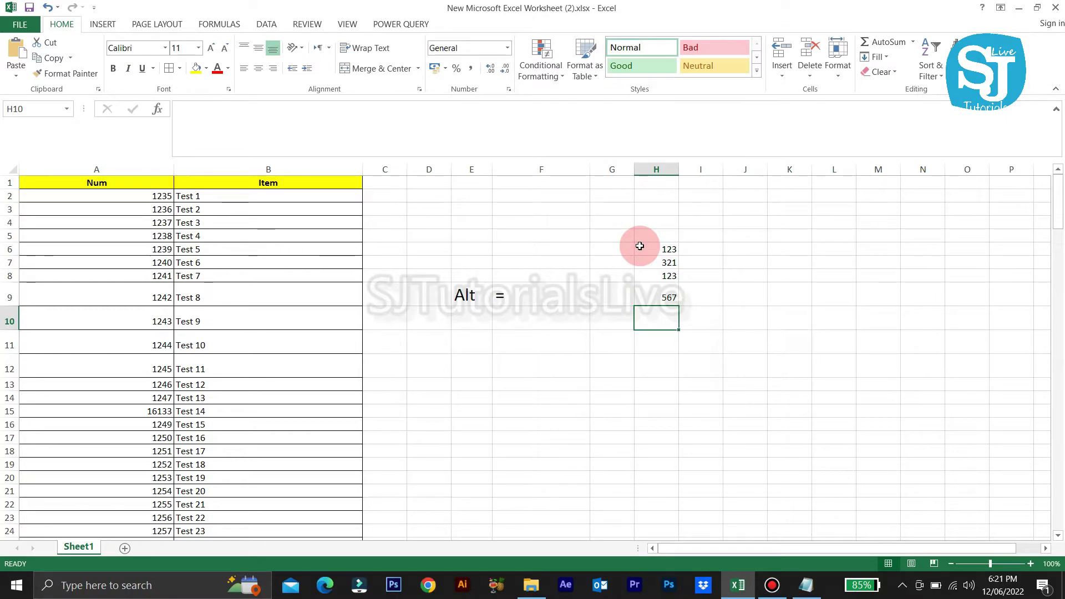
- Relabel the shortcut cell F9 as Enter
left_click(522, 294)
type("Enter")
key("Return")
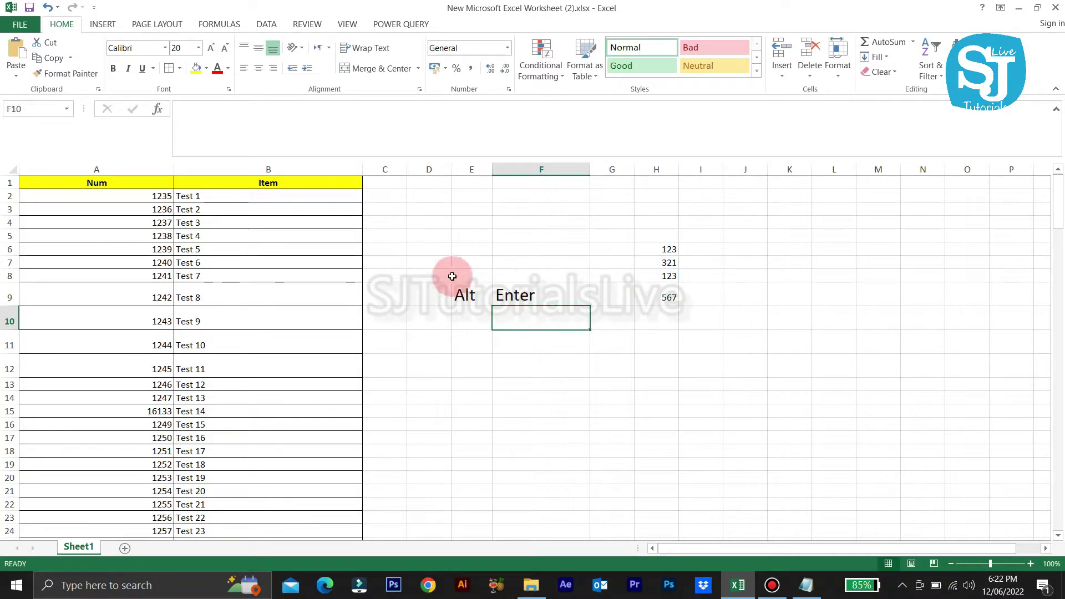
- Edit B4 to add a line break after Test 3 using Alt+Enter
left_click(282, 220)
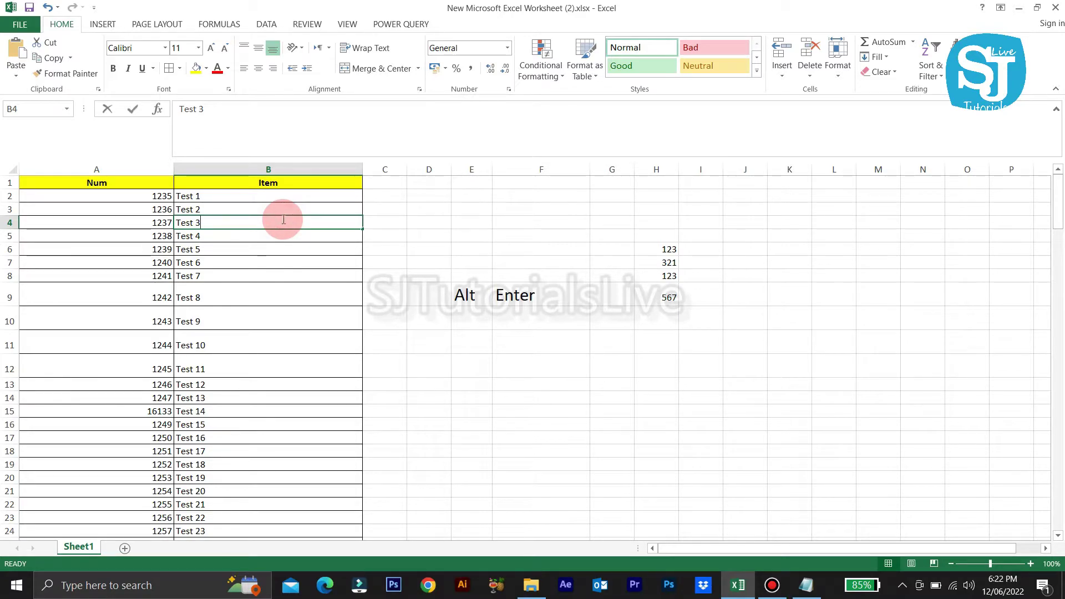
double_click(284, 220)
key("alt+Return")
key("alt+Return")
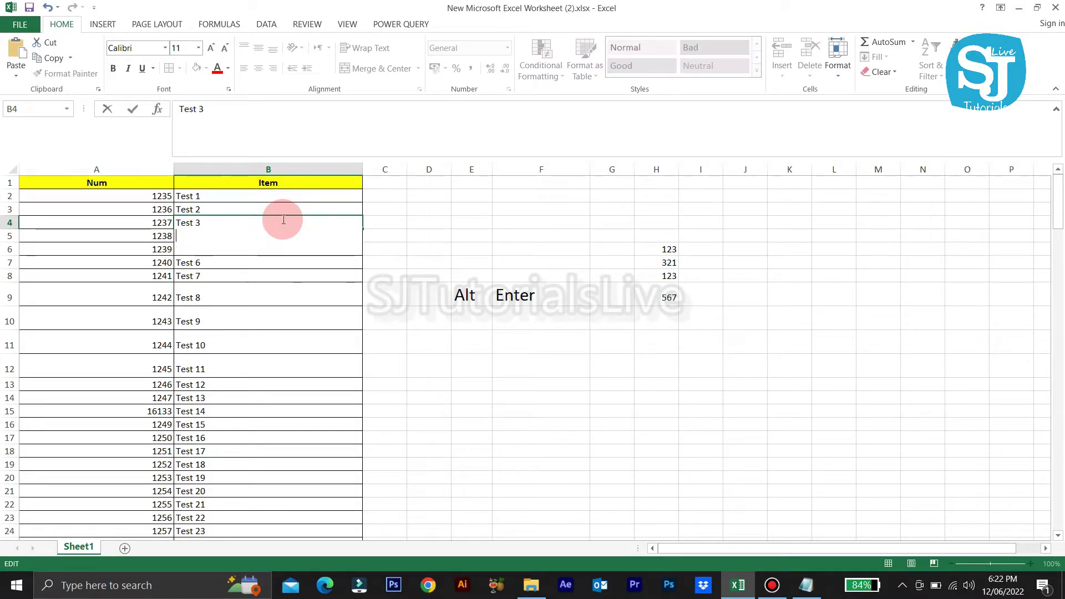
key("alt+Return")
key("alt+Return")
key("alt+Return")
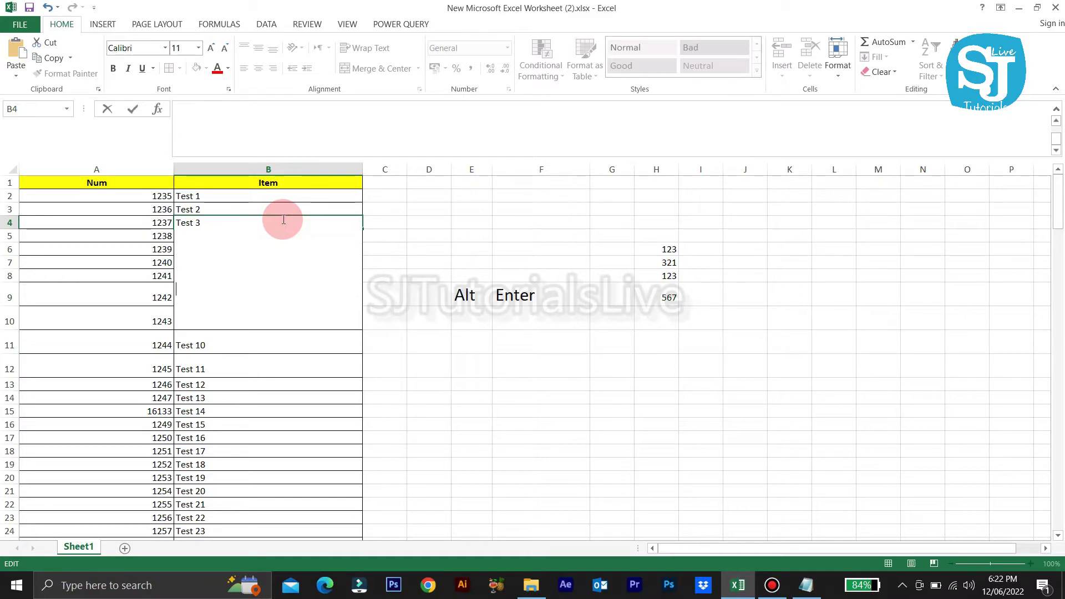
key("alt+Return")
key("alt+Return")
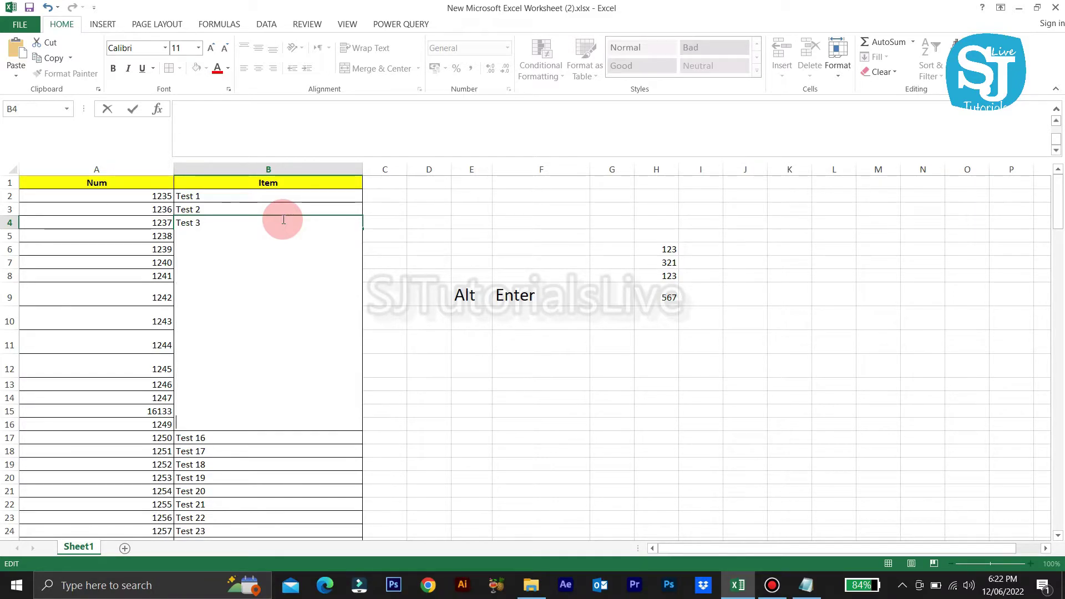
key("BackSpace")
key("BackSpace")
key("BackSpace")
key("BackSpace")
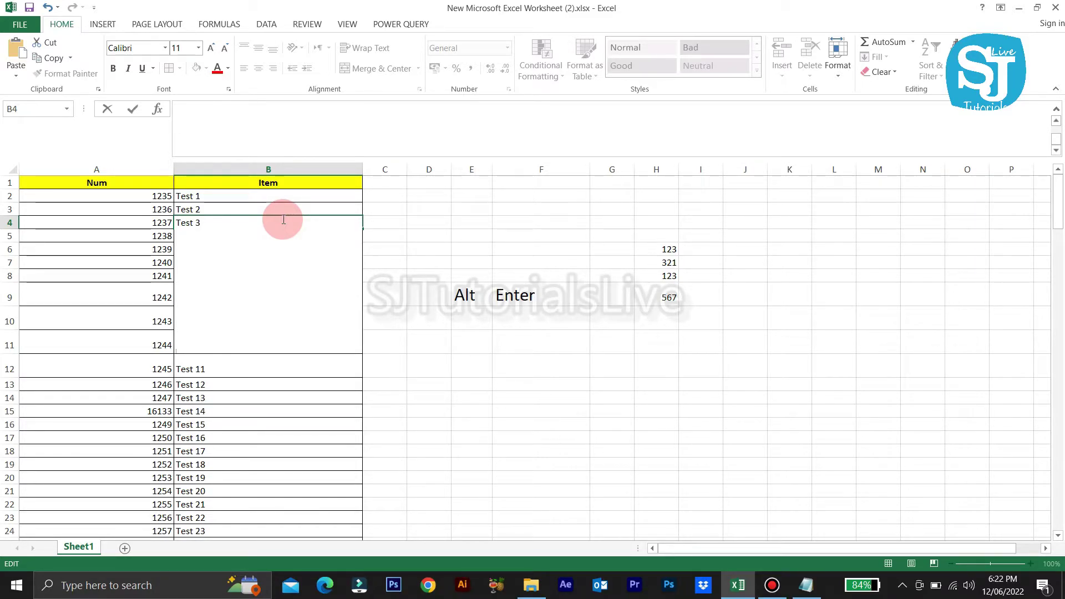
key("BackSpace")
key("BackSpace")
key("BackSpace")
key("BackSpace")
key("BackSpace")
key("BackSpace")
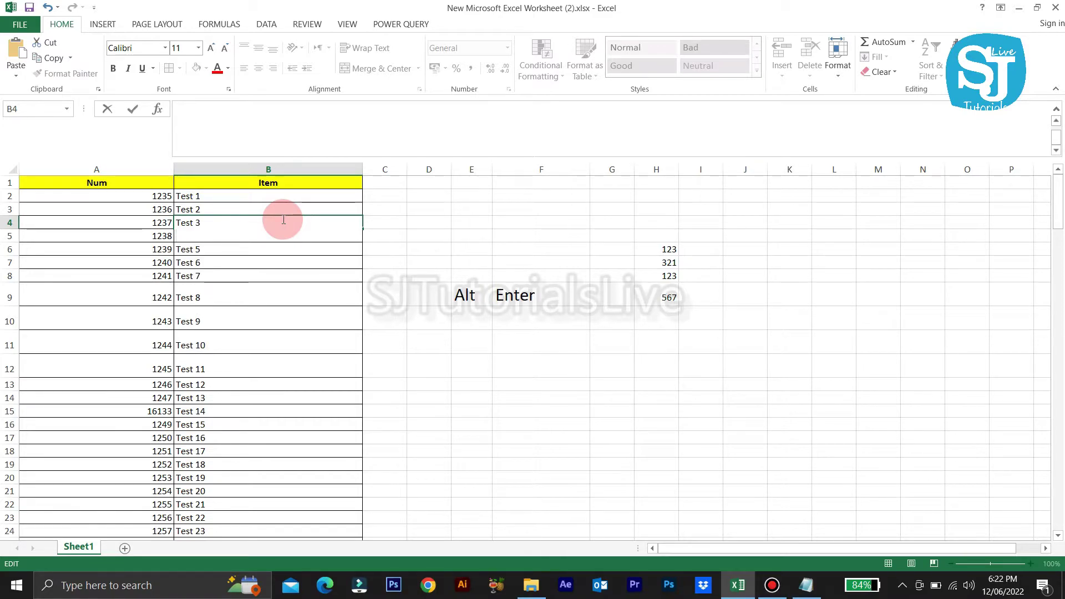
type("ttttttttt")
key("Return")
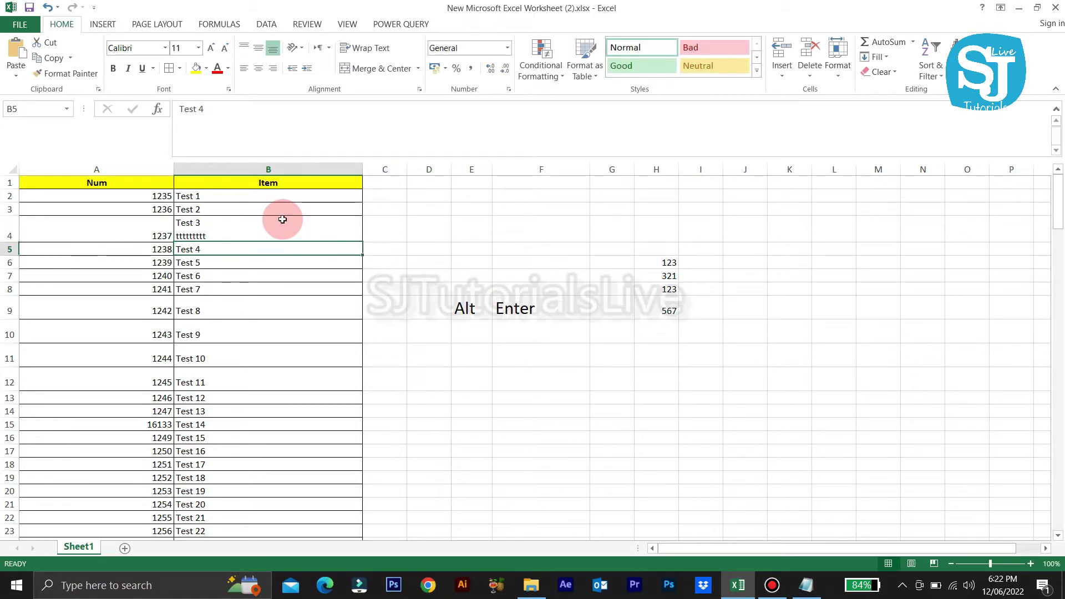
- Turn off Wrap Text for B4 so its text shows on one line
left_click(282, 220)
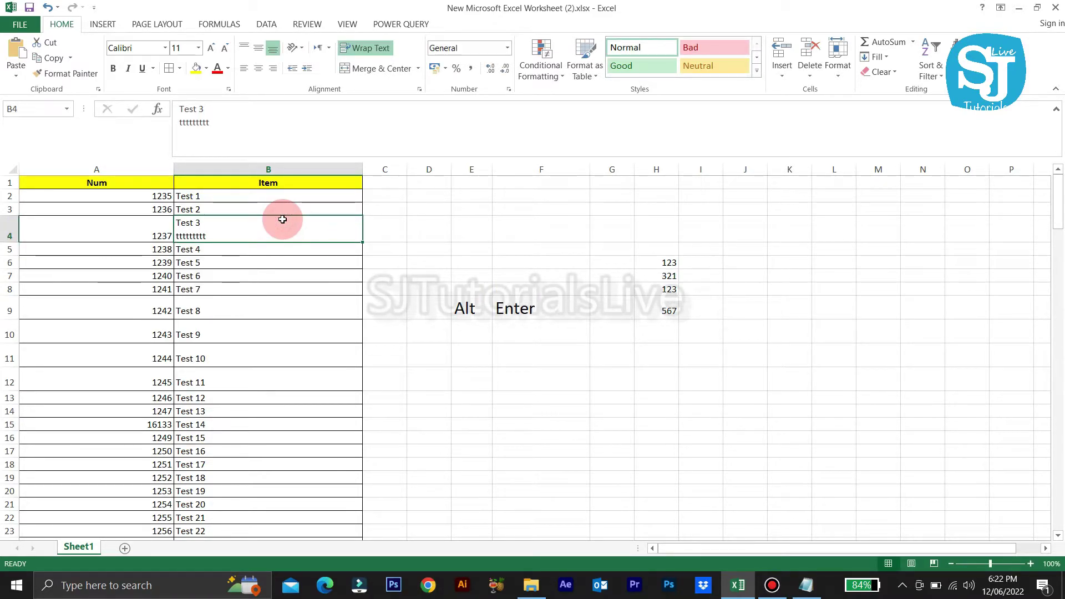
left_click(369, 48)
left_click(470, 221)
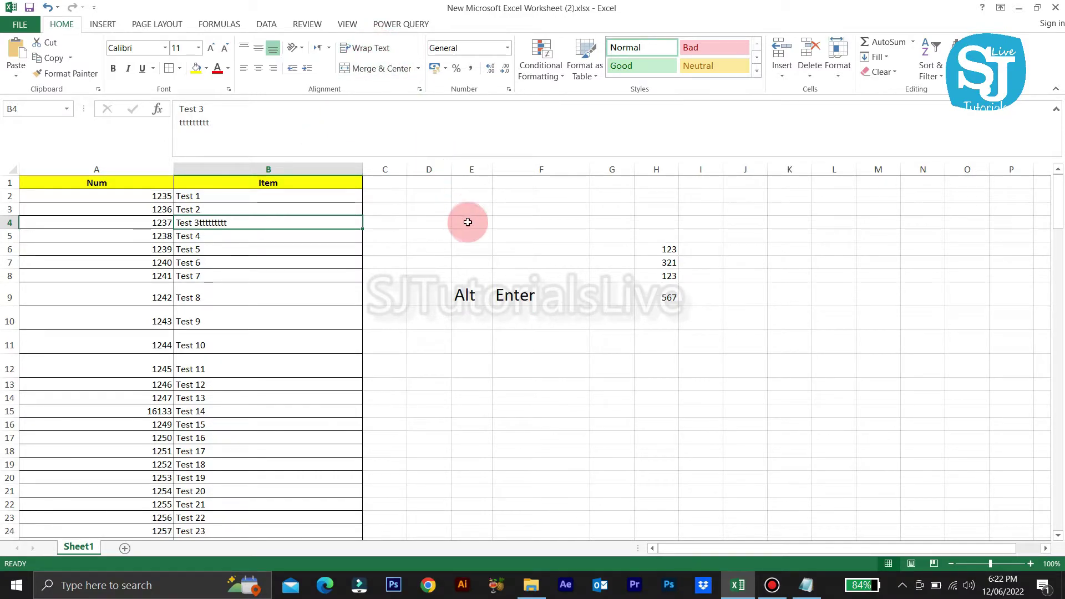
left_click(508, 286)
left_click_drag(472, 210, 623, 361)
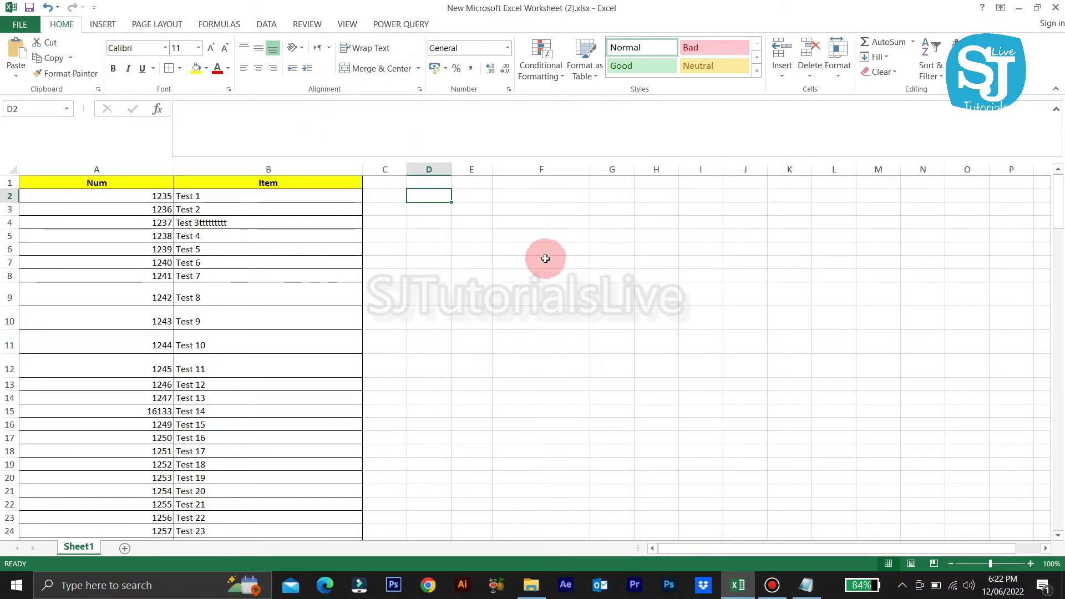
- Label the shortcut as CTRL E in F9:G9
left_click(535, 295)
type("CTRL")
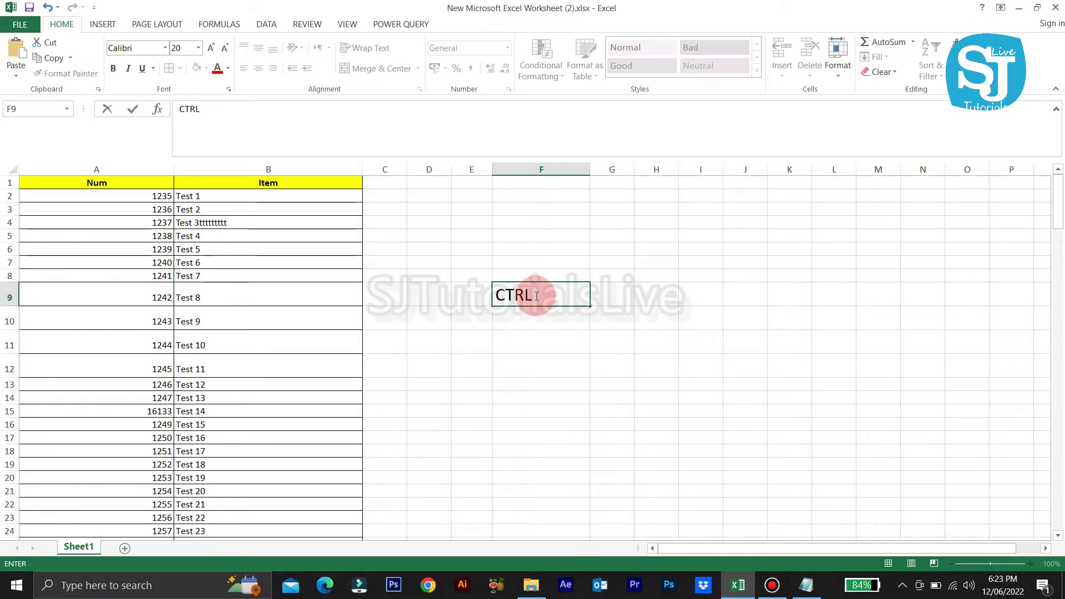
key("Tab")
type("E")
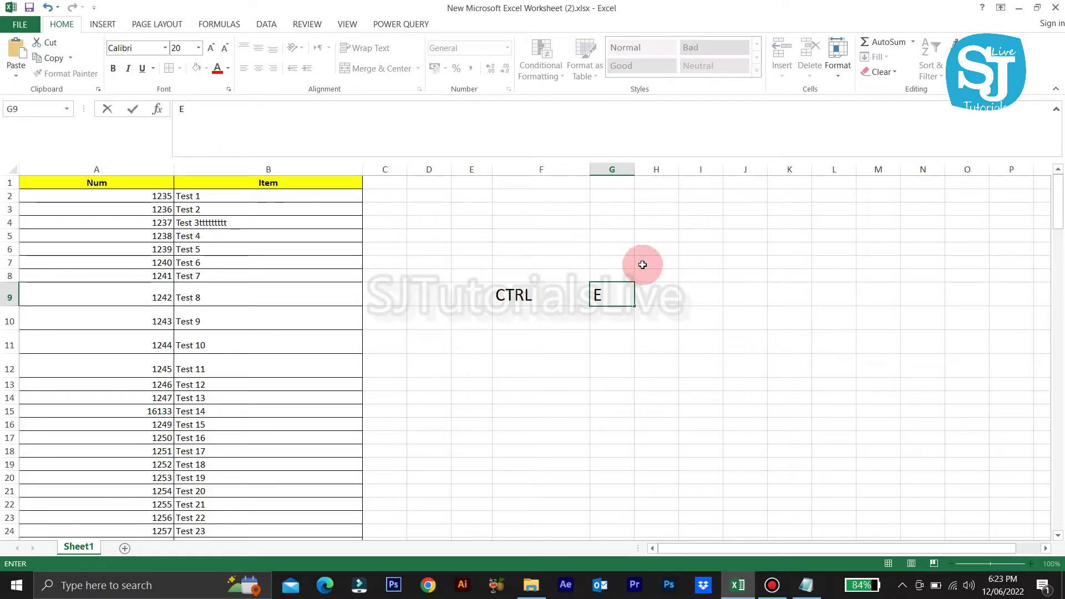
- Enter four first names down cells I3:I6
left_click(707, 209)
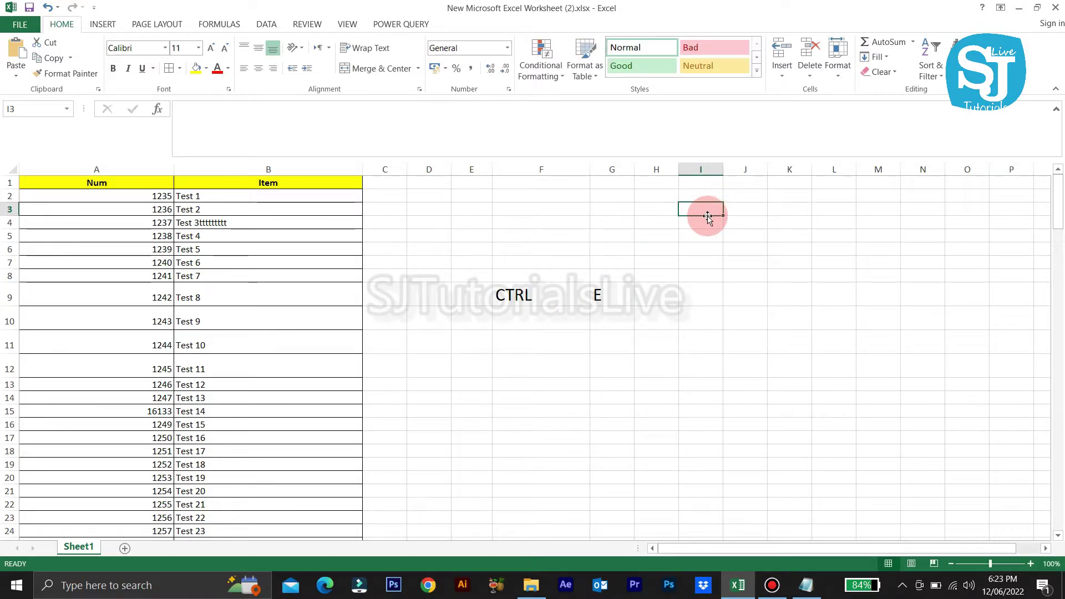
type("sajeer")
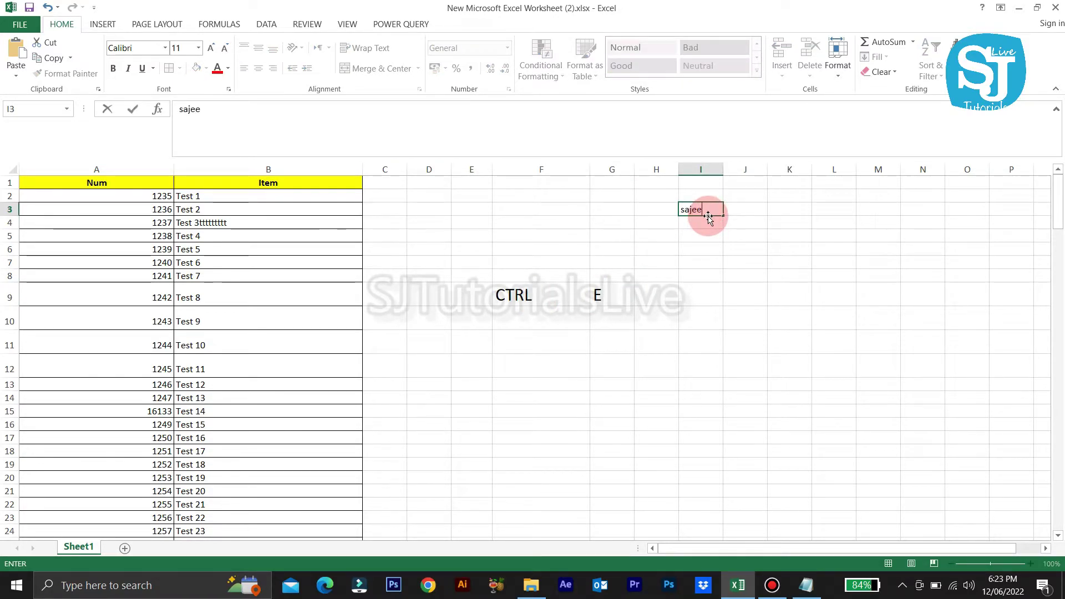
key("Return")
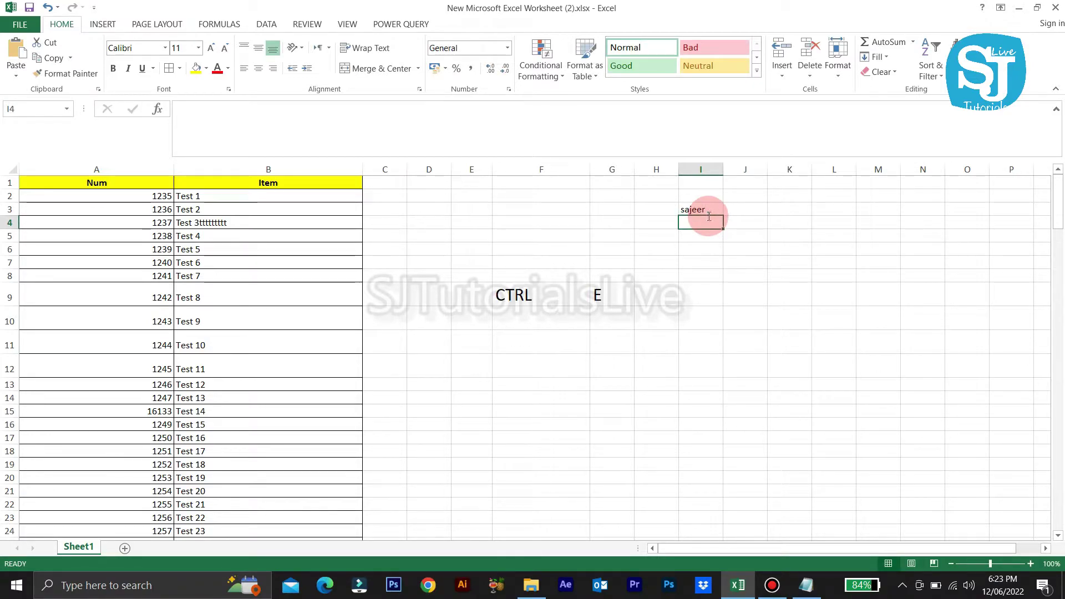
type("babu")
key("Return")
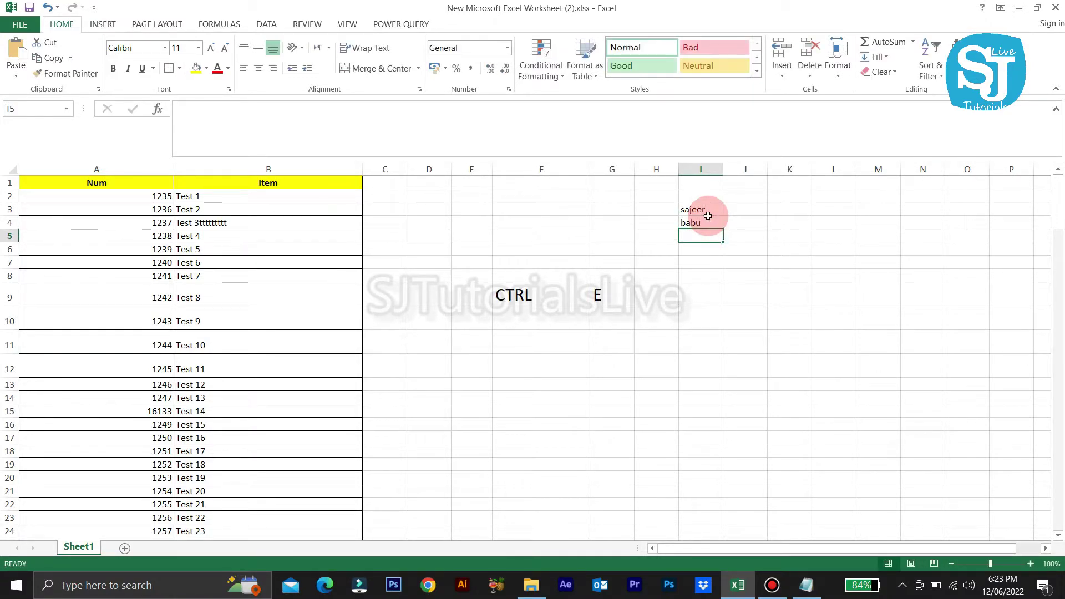
type("Raju")
key("Return")
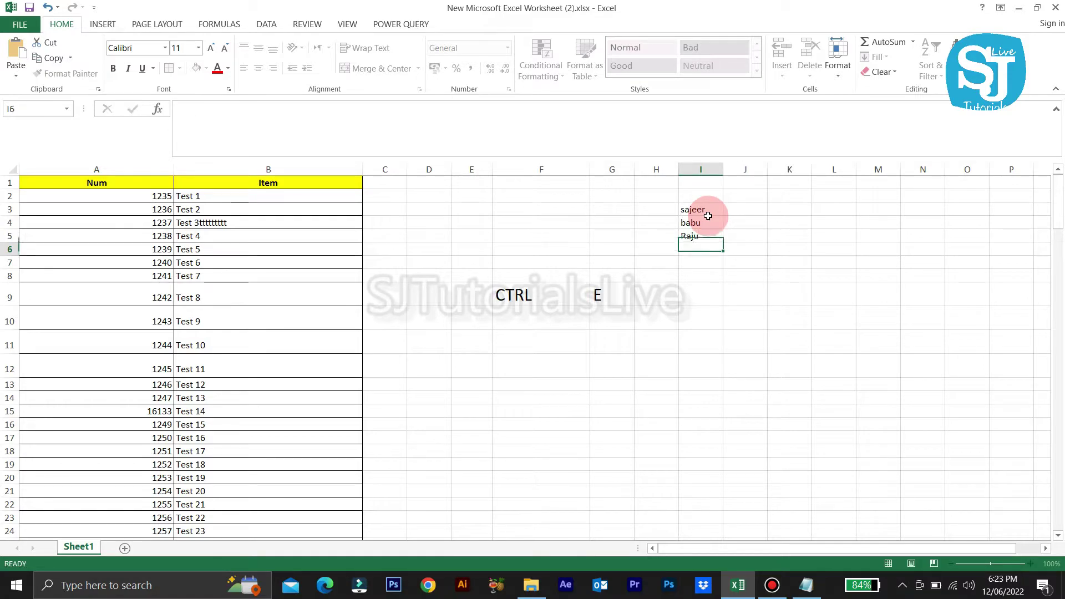
type("Jhom")
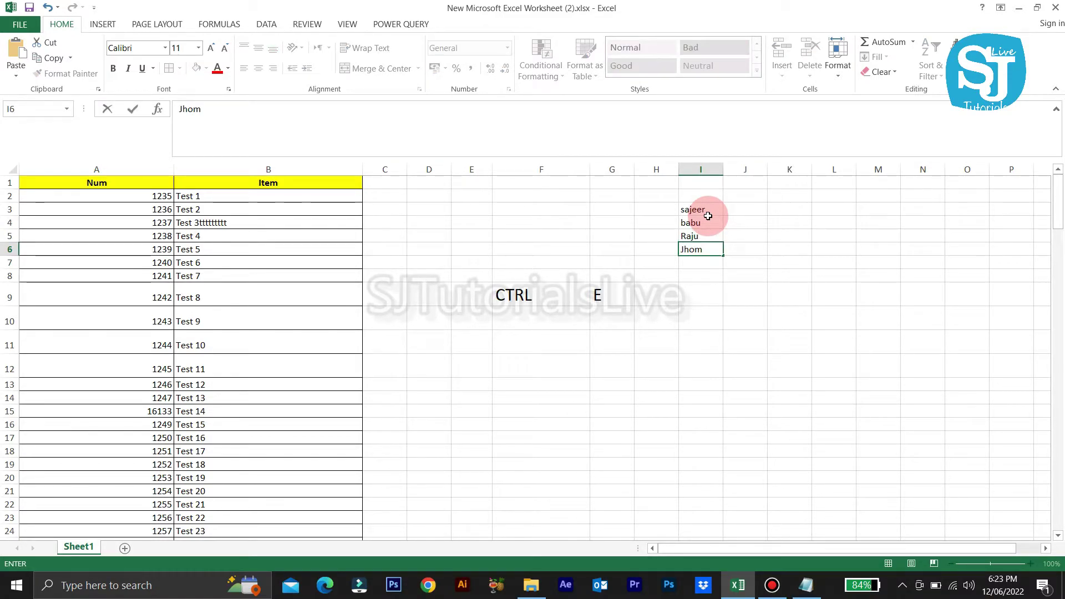
key("Return")
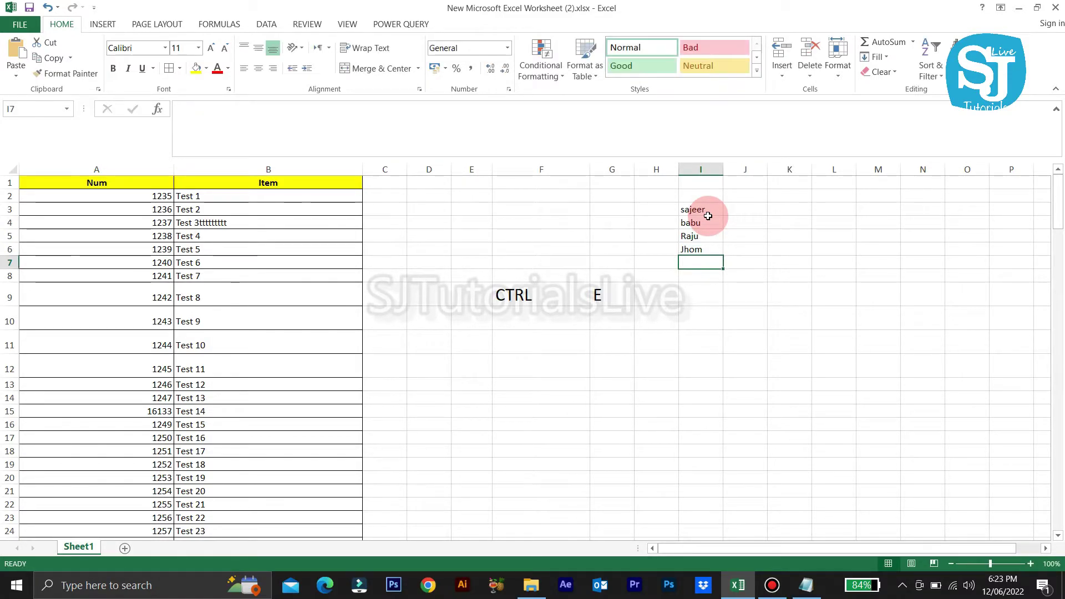
- Enter the first person's e-mail address in J3 and Flash Fill J4:J6 with Ctrl+E
left_click(734, 213)
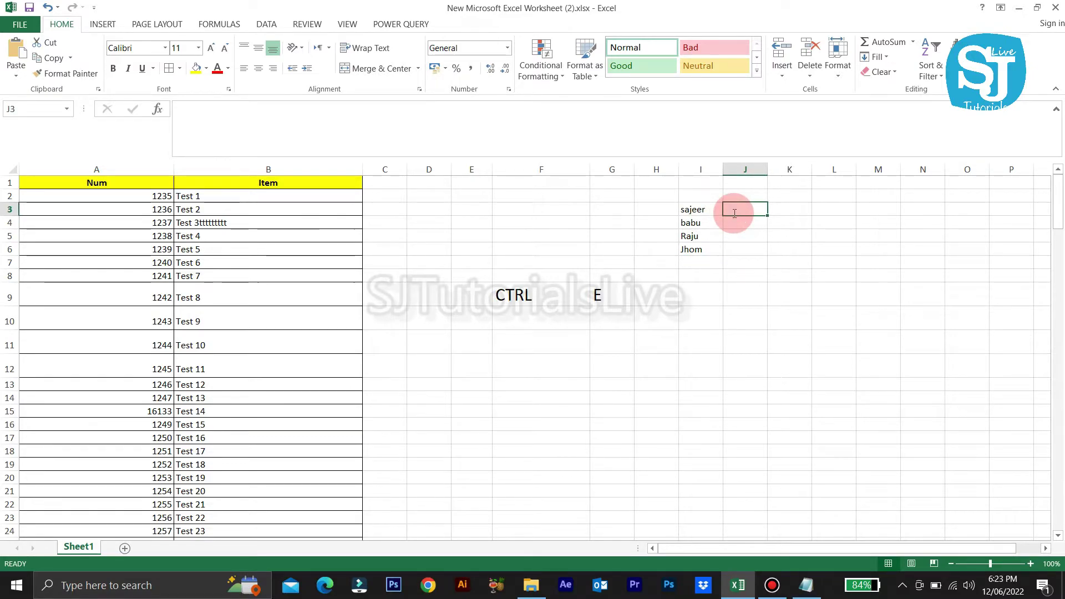
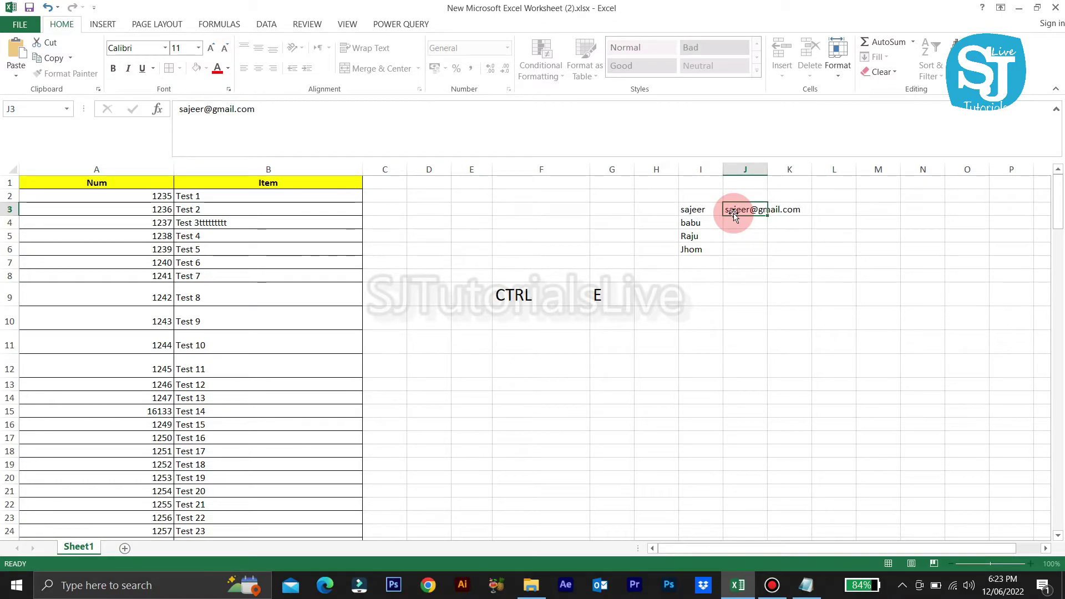
key("Return")
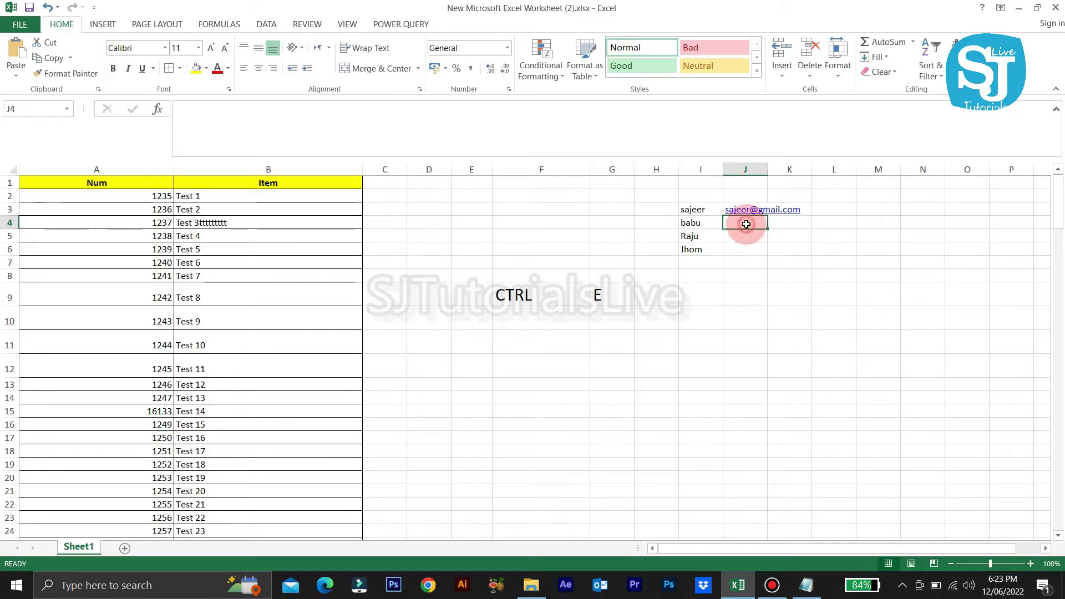
left_click_drag(749, 223, 744, 250)
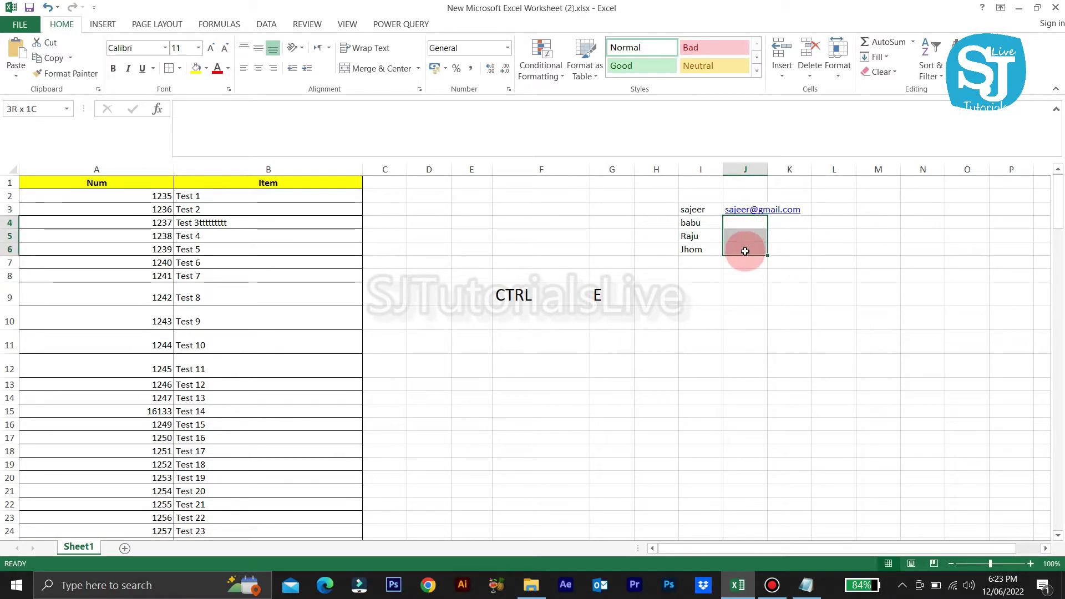
left_click(746, 222)
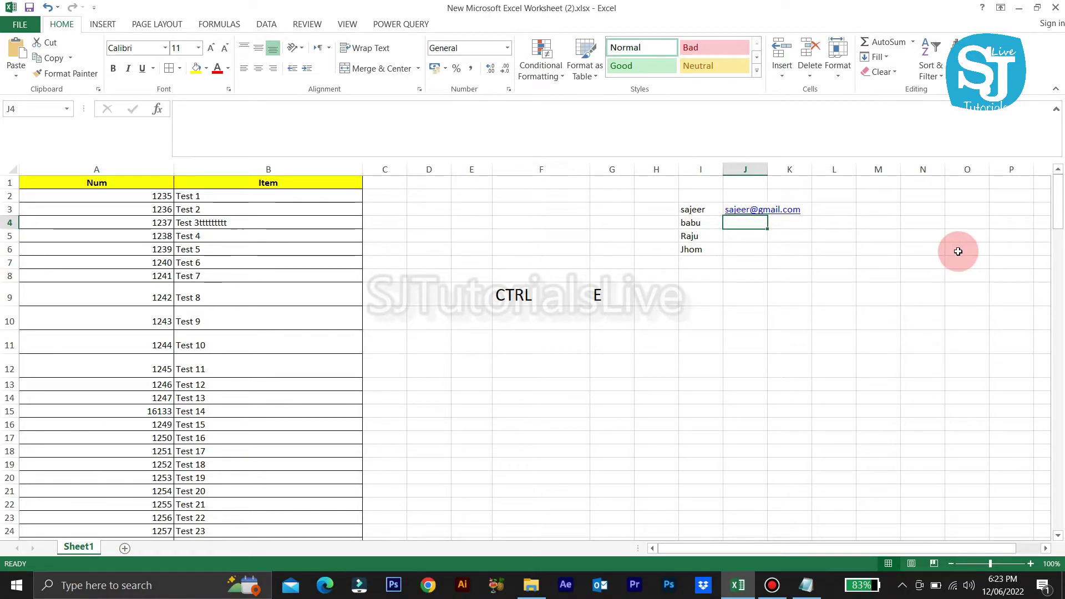
key("ctrl+e")
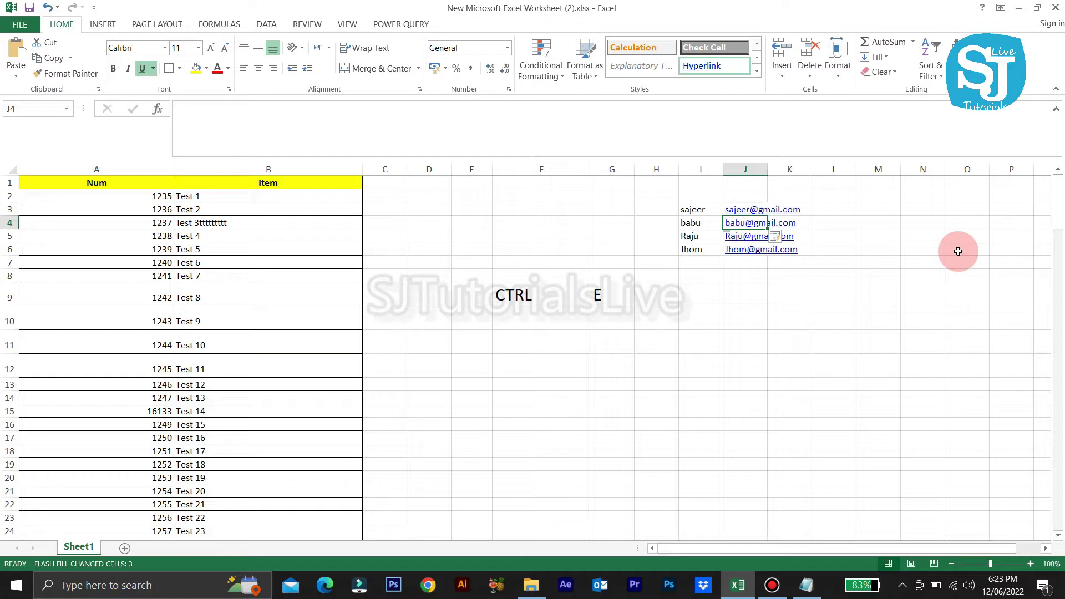
- Relabel F9:G9 as CTRL Plus, checking the Ctrl note in F7
left_click(555, 296)
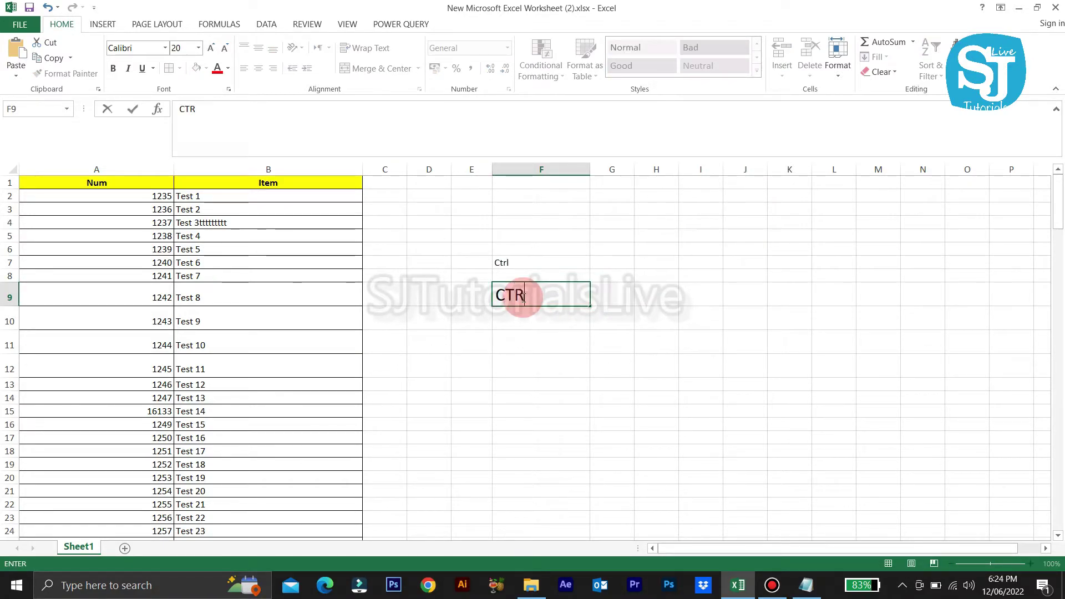
left_click(613, 300)
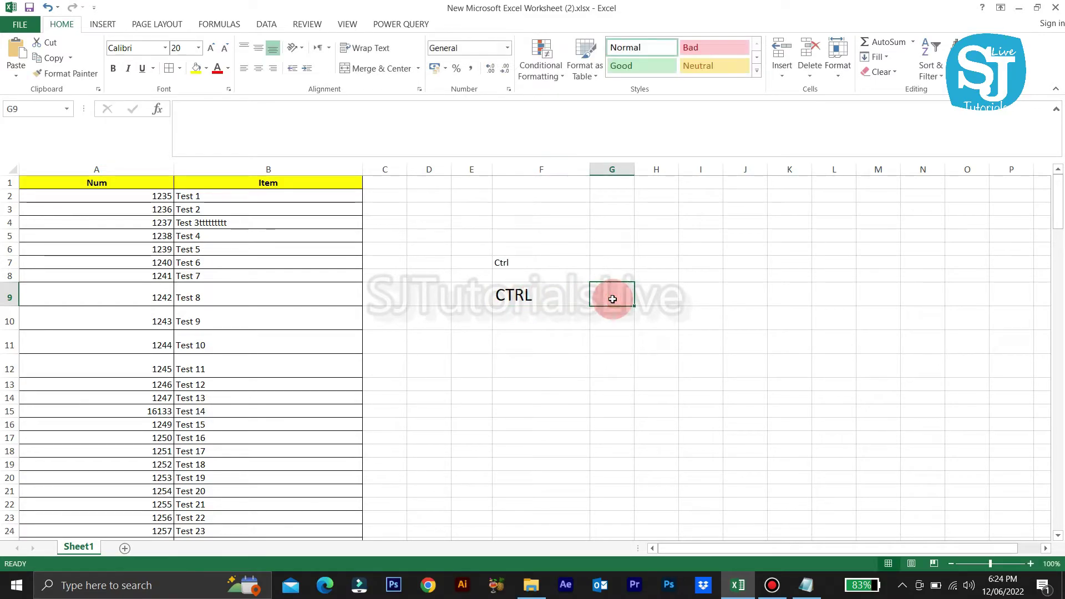
type("Plus")
key("Return")
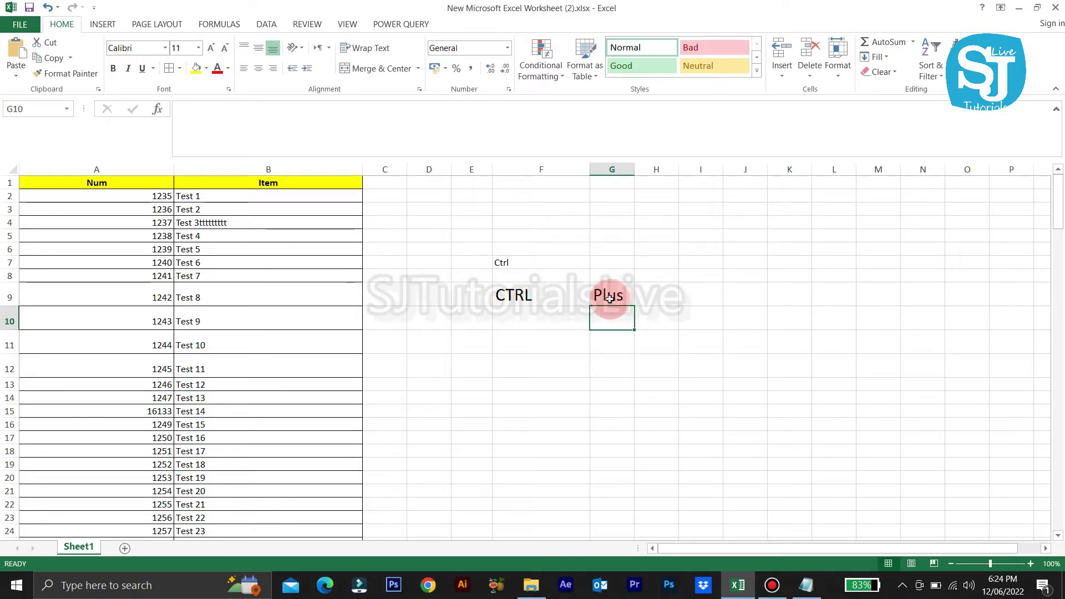
left_click(575, 264)
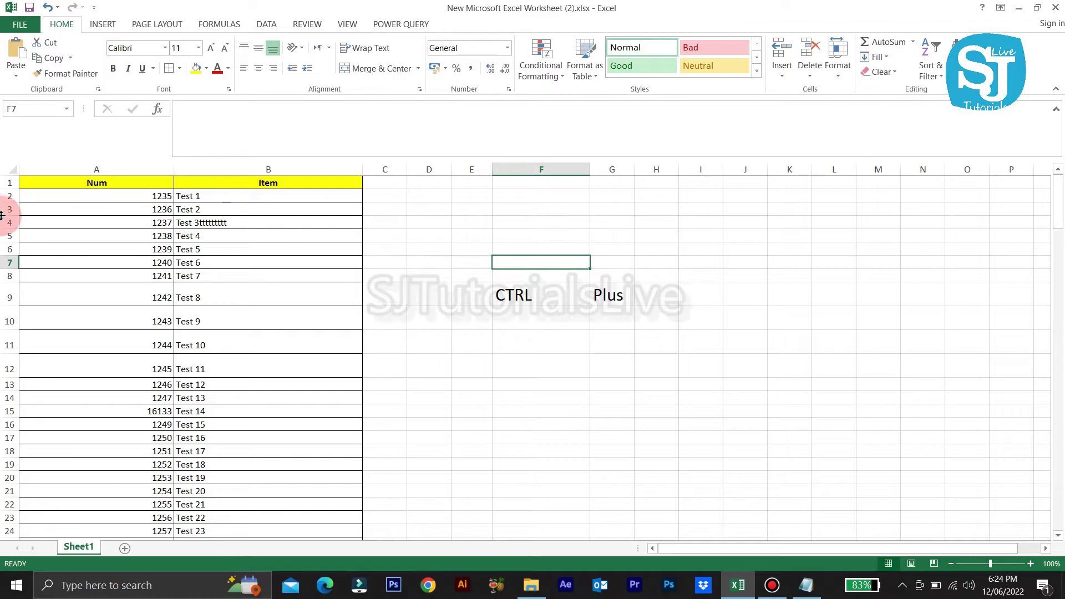
left_click(115, 186)
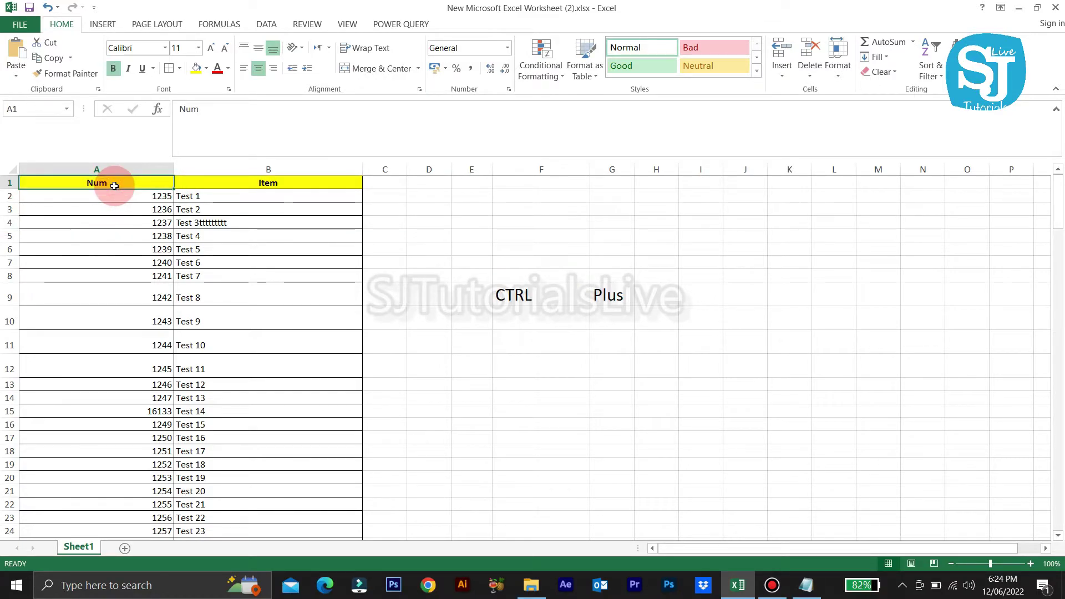
key("ctrl+plus")
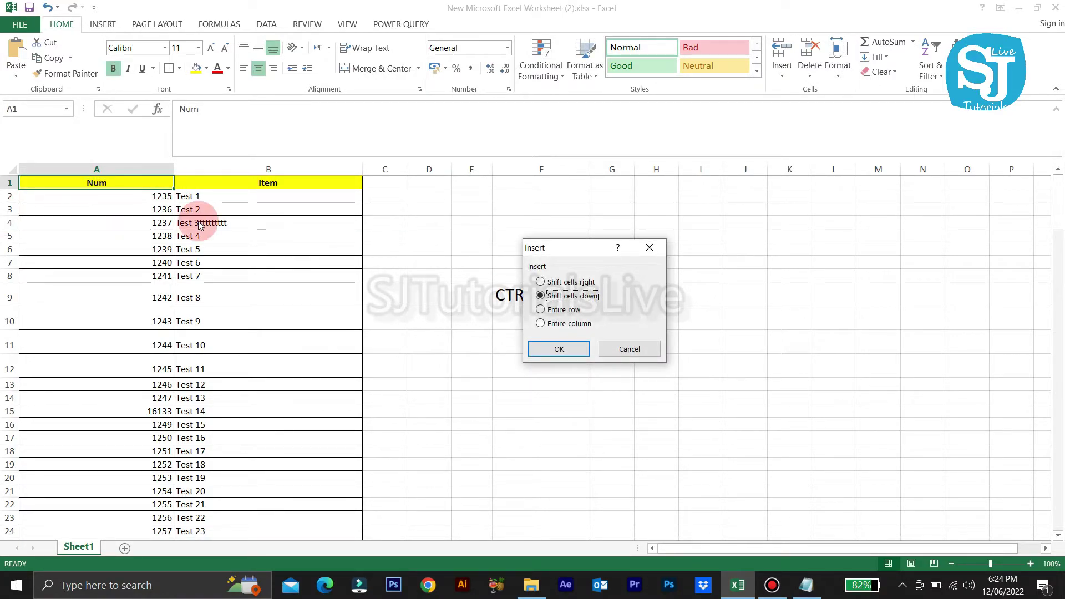
left_click(631, 351)
key("ctrl+space")
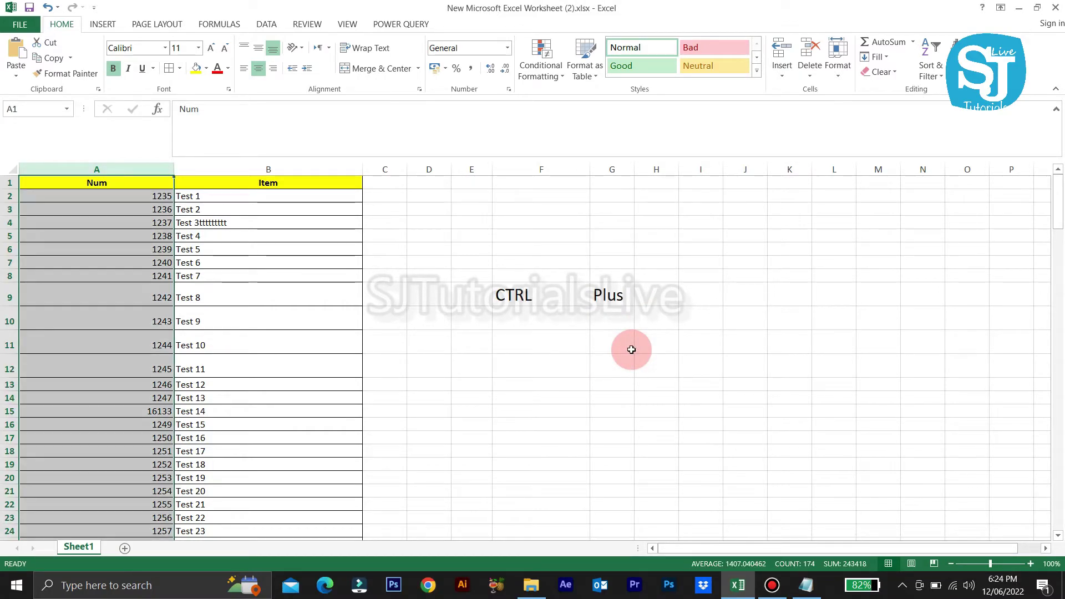
key("ctrl+plus")
key("ctrl+plus")
key("ctrl+plus")
key("ctrl+plus")
key("ctrl+plus")
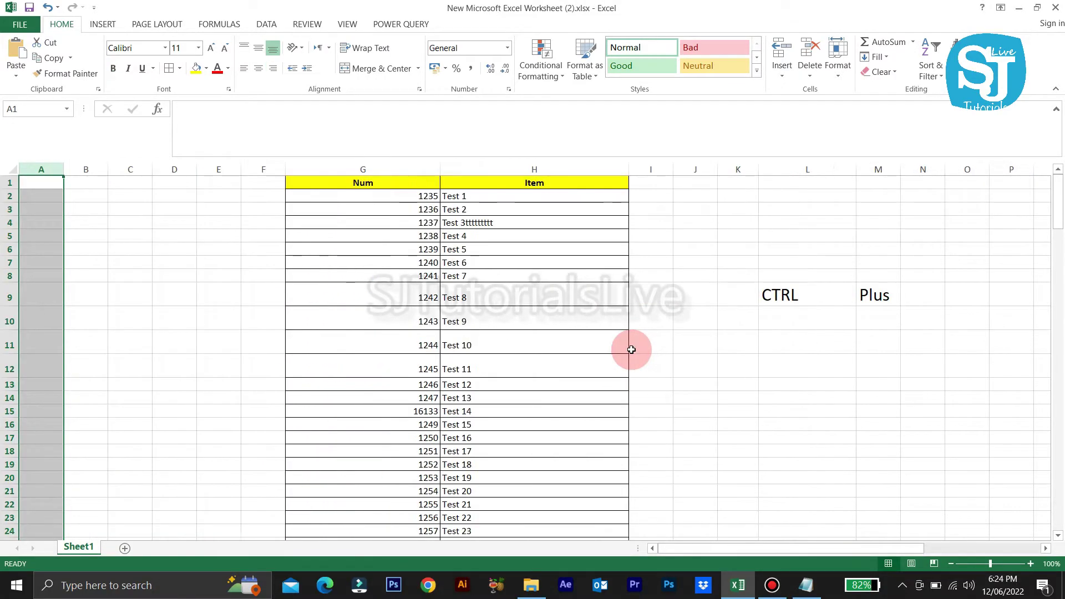
key("ctrl+plus")
key("ctrl+plus")
key("ctrl+plus")
key("ctrl+plus")
key("ctrl+plus")
key("ctrl+plus")
key("ctrl+plus")
key("ctrl+plus")
key("ctrl+plus")
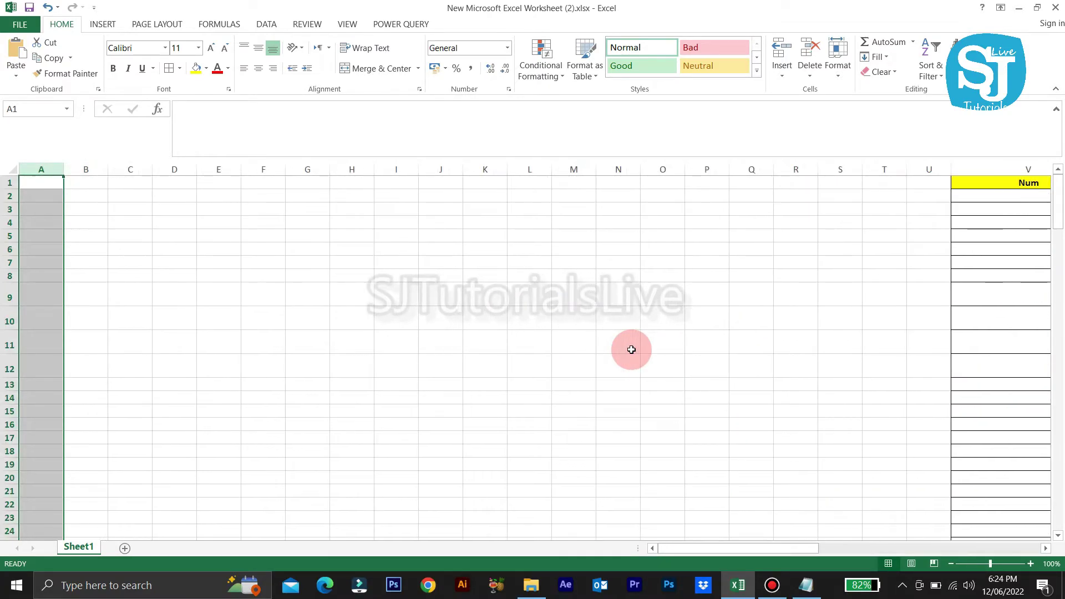
key("ctrl+plus")
key("ctrl+minus")
key("ctrl+minus")
key("ctrl+minus")
key("ctrl+minus")
key("ctrl+minus")
key("ctrl+minus")
key("ctrl+minus")
key("ctrl+minus")
key("ctrl+minus")
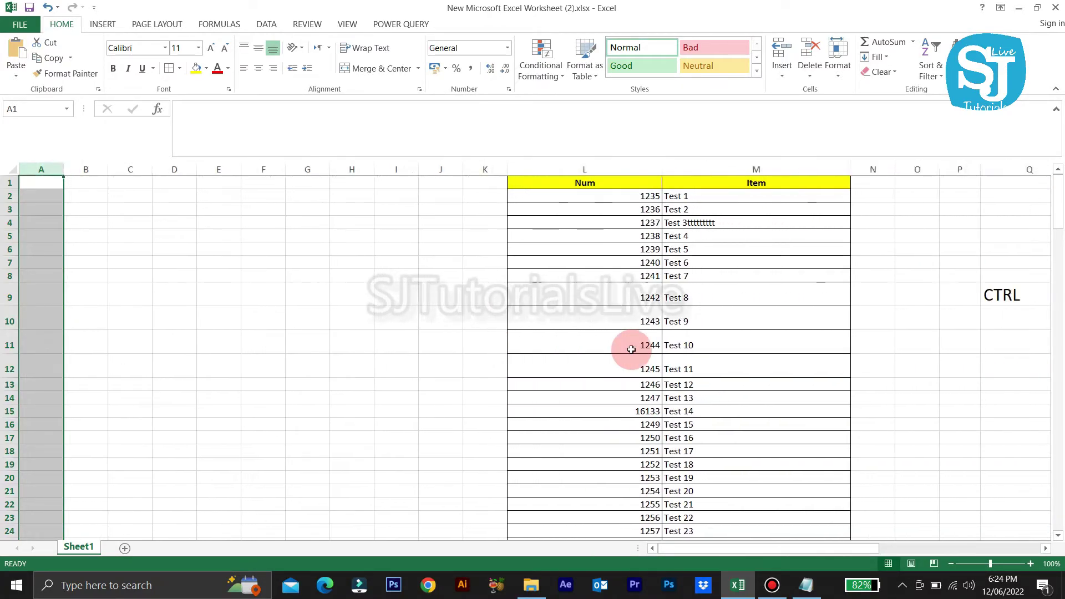
key("ctrl+minus")
key("ctrl+minus")
key("ctrl+minus")
key("ctrl+minus")
key("ctrl+minus")
key("ctrl+minus")
key("ctrl+minus")
key("ctrl+minus")
key("ctrl+minus")
key("ctrl+minus")
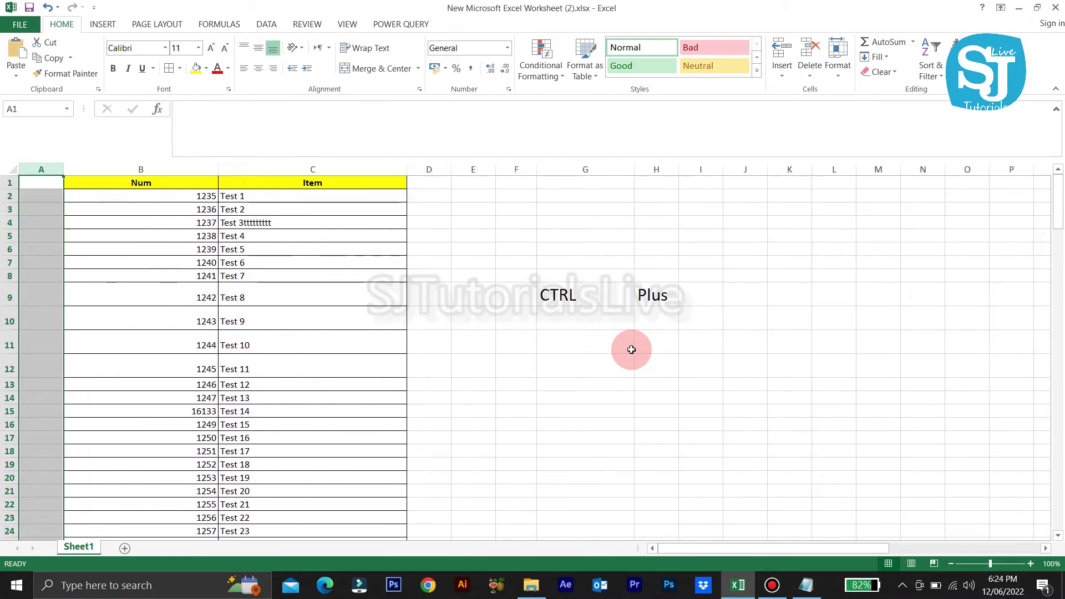
key("ctrl+minus")
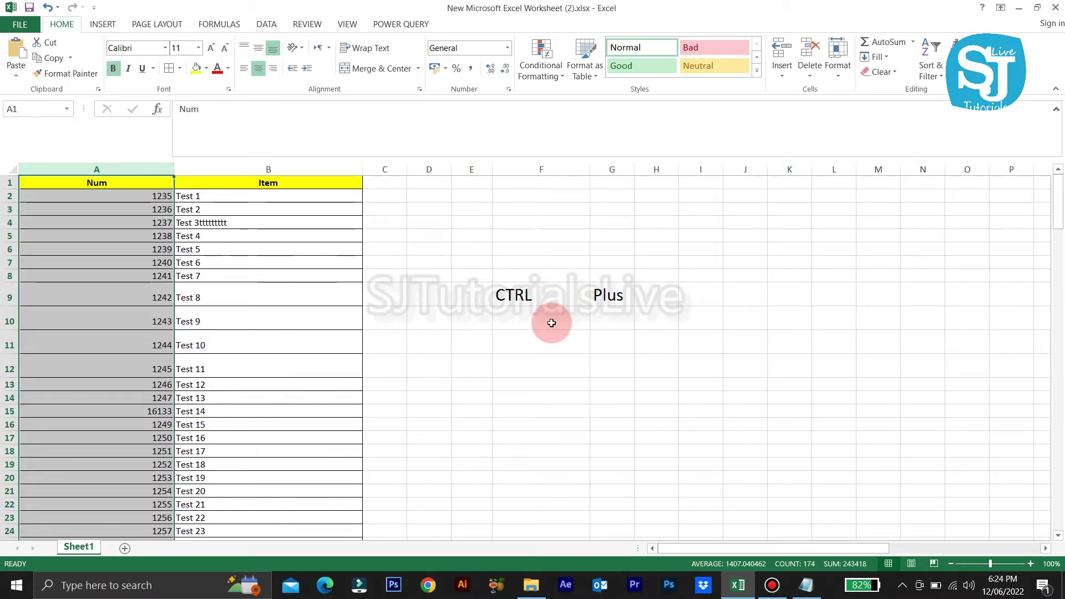
left_click(605, 320)
type("minus")
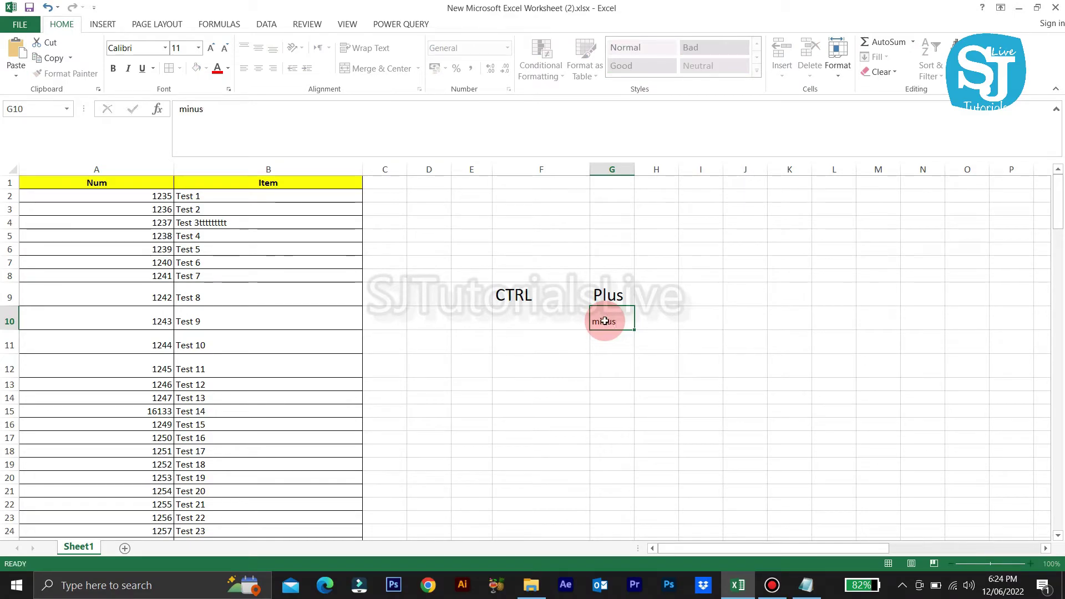
key("Return")
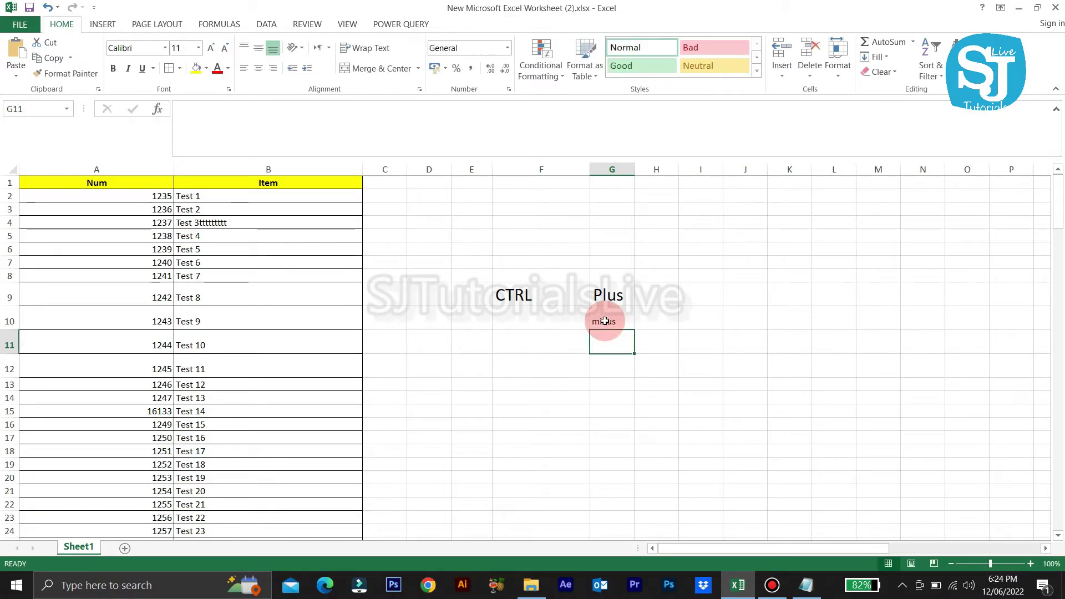
left_click(606, 319)
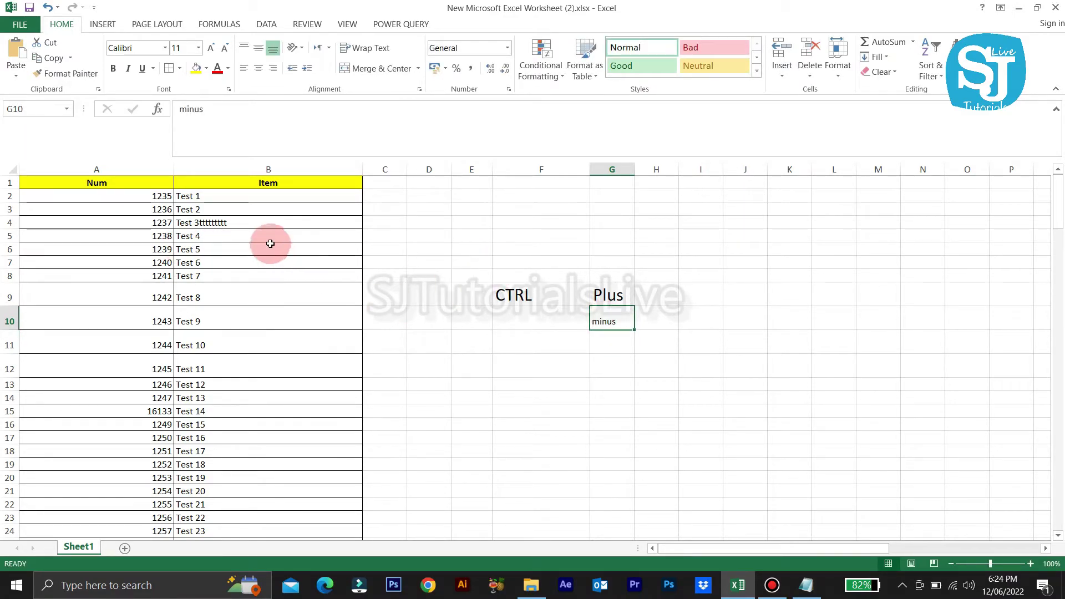
left_click(149, 183)
key("ctrl+space")
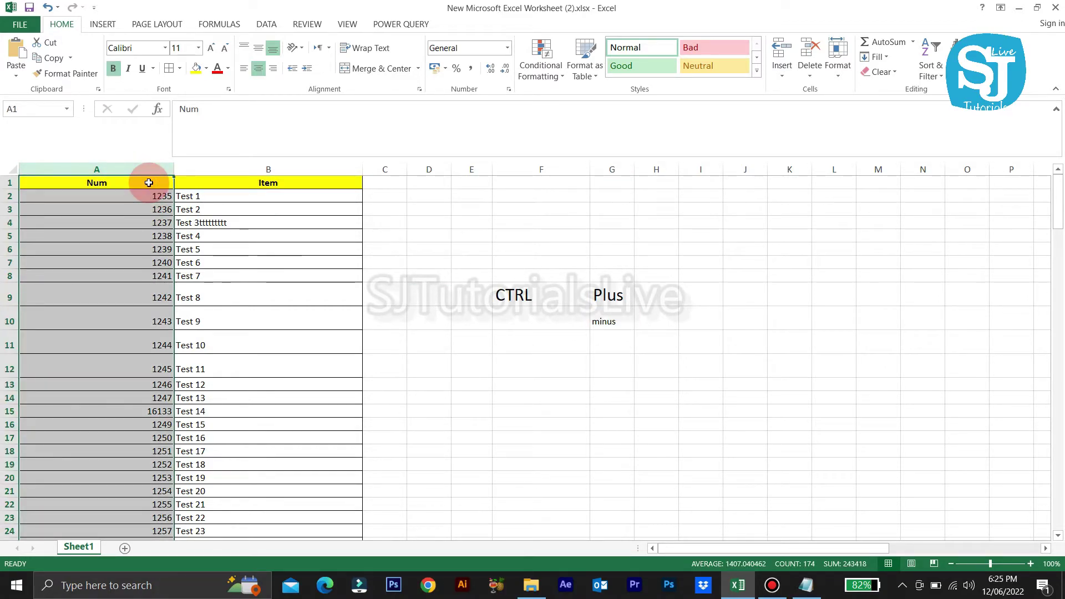
type("+")
key("BackSpace")
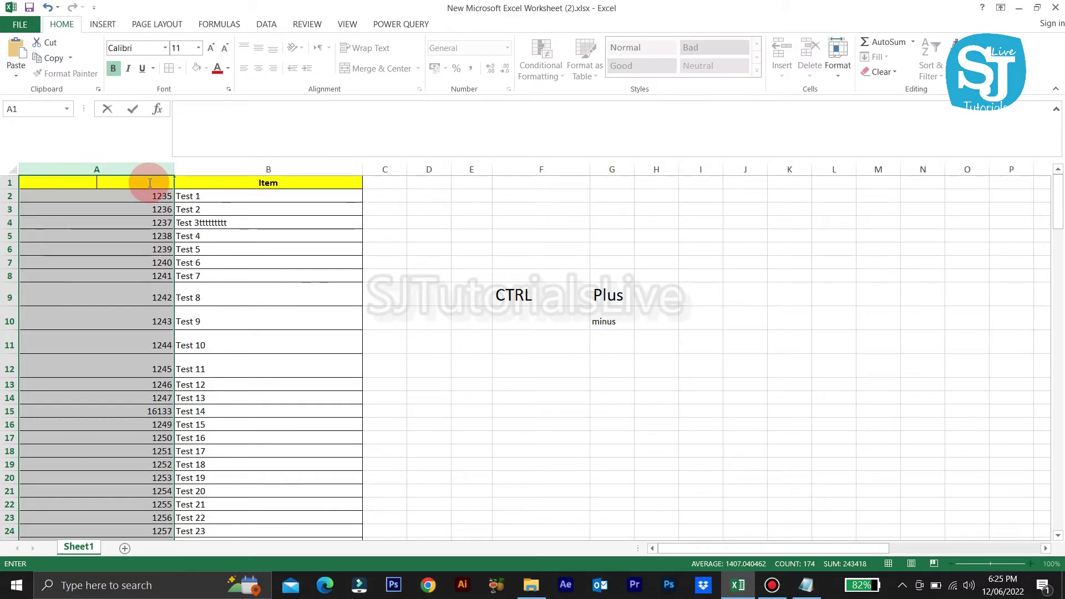
key("Escape")
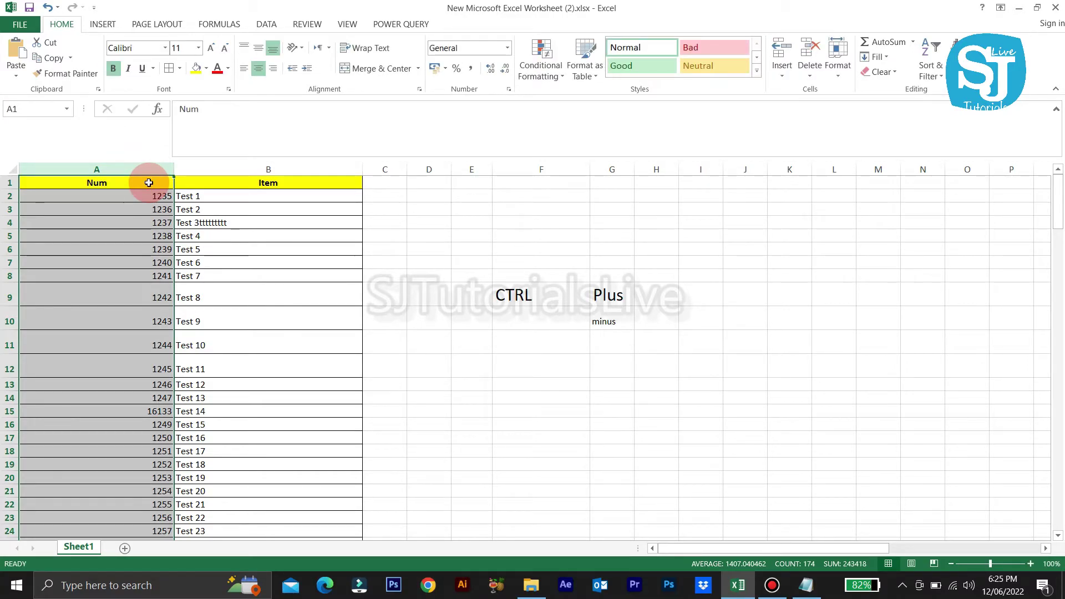
key("ctrl+a")
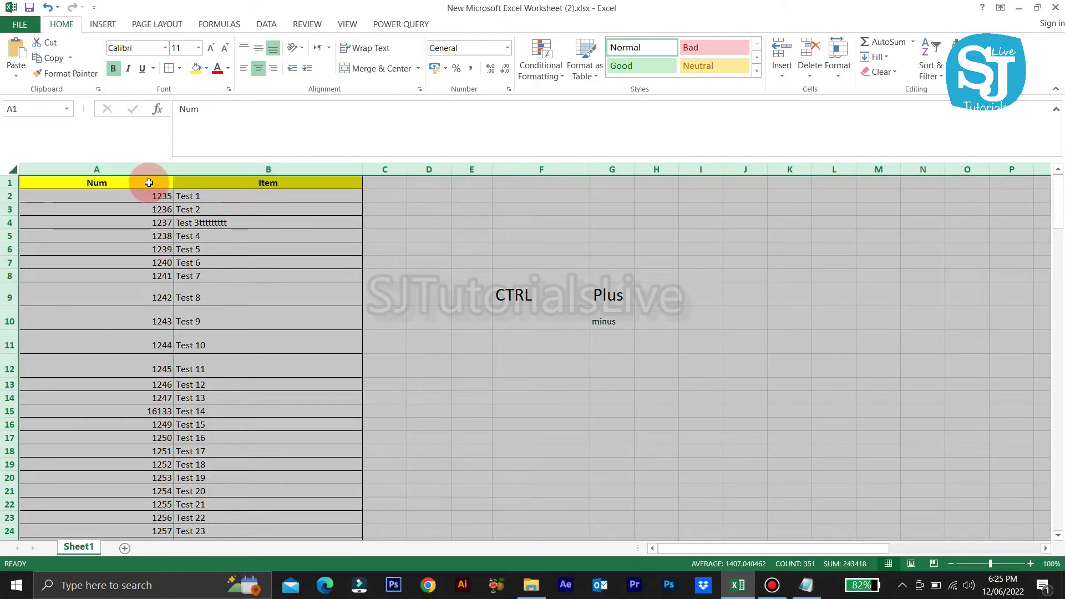
key("ctrl+plus")
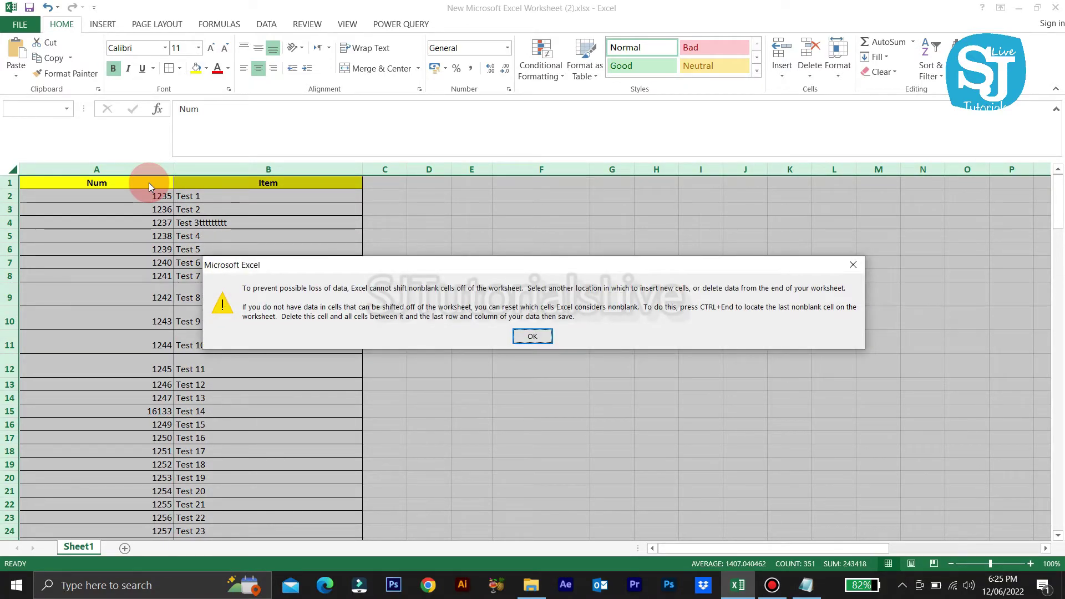
key("Return")
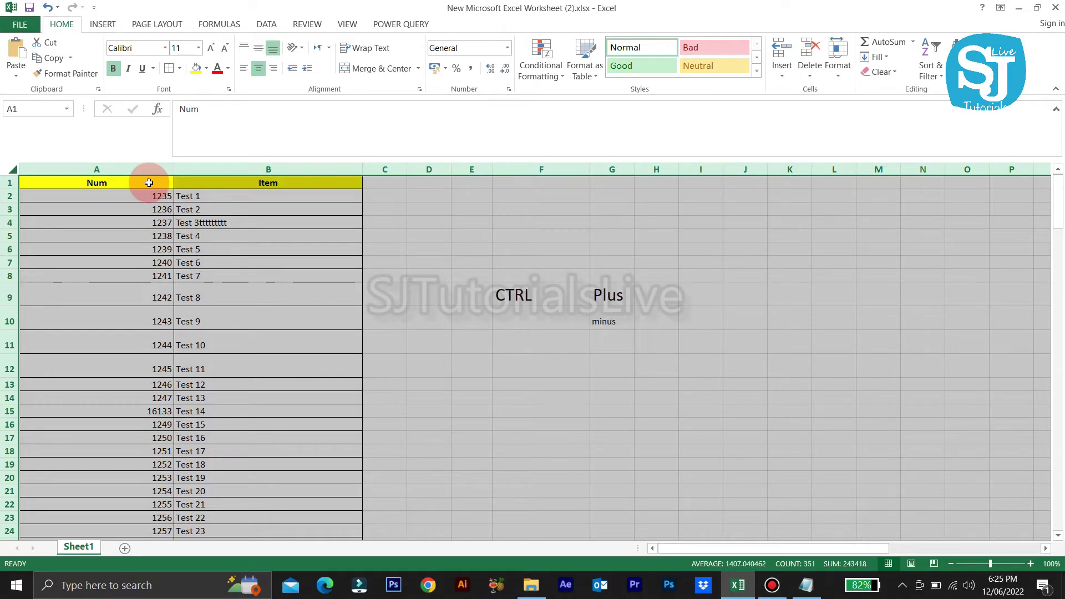
left_click(157, 207)
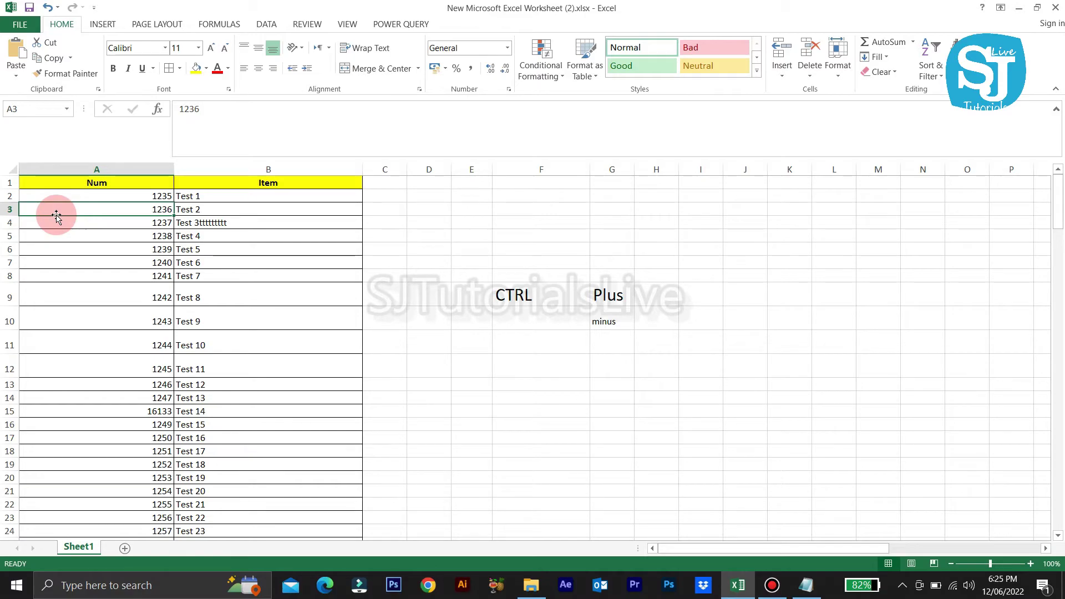
key("shift+space")
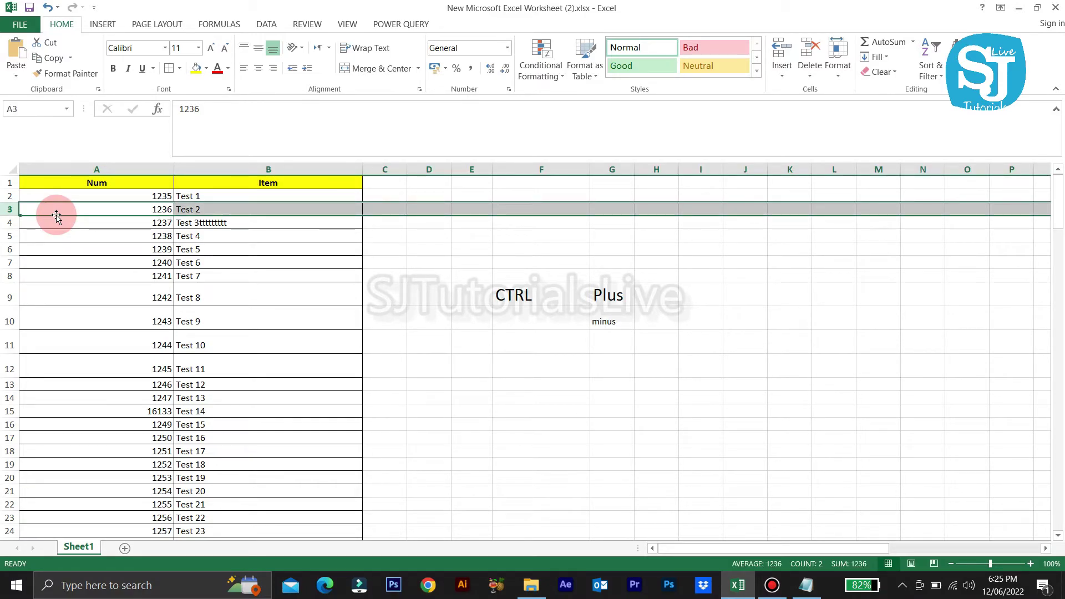
key("ctrl+plus")
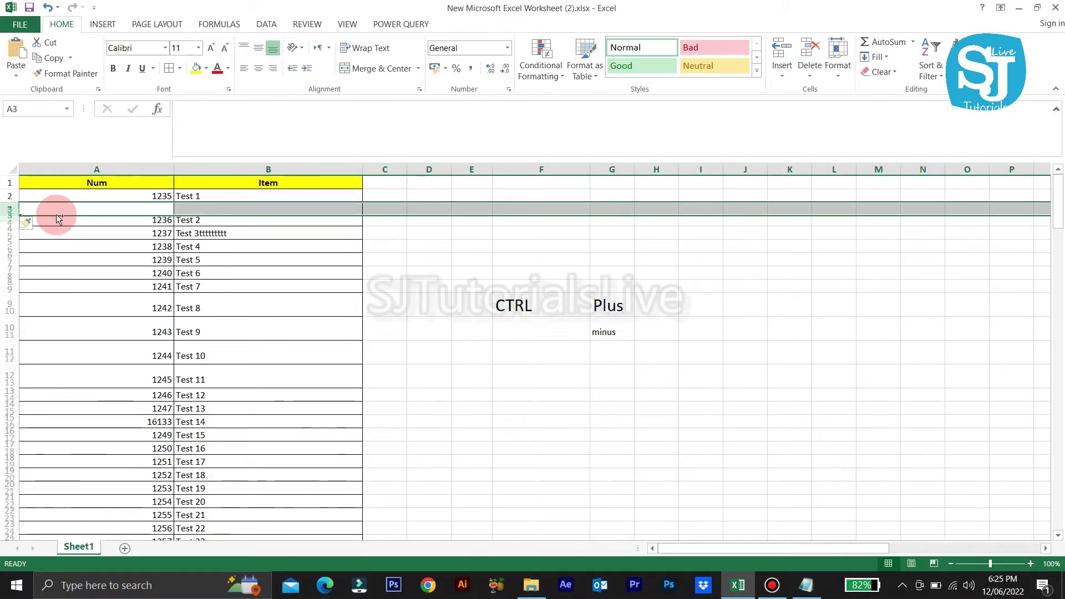
key("ctrl+plus")
key("ctrl+plus")
key("ctrl+plus")
key("ctrl+plus")
key("ctrl+plus")
key("ctrl+plus")
key("ctrl+plus")
key("ctrl+plus")
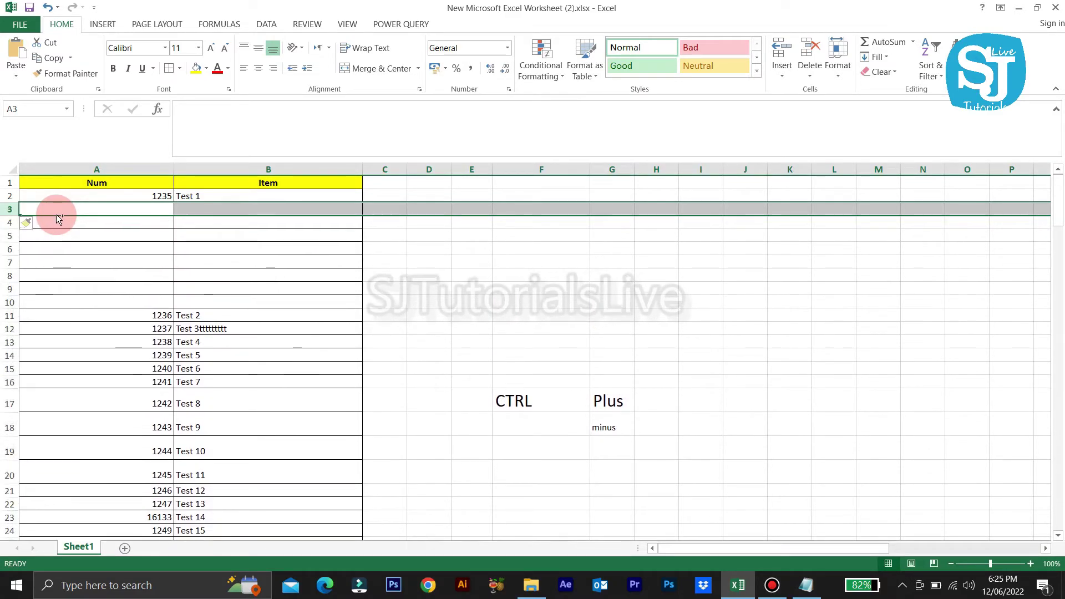
key("ctrl+plus")
key("ctrl+plus")
key("ctrl+plus")
key("ctrl+plus")
key("ctrl+plus")
key("ctrl+plus")
key("ctrl+plus")
key("ctrl+plus")
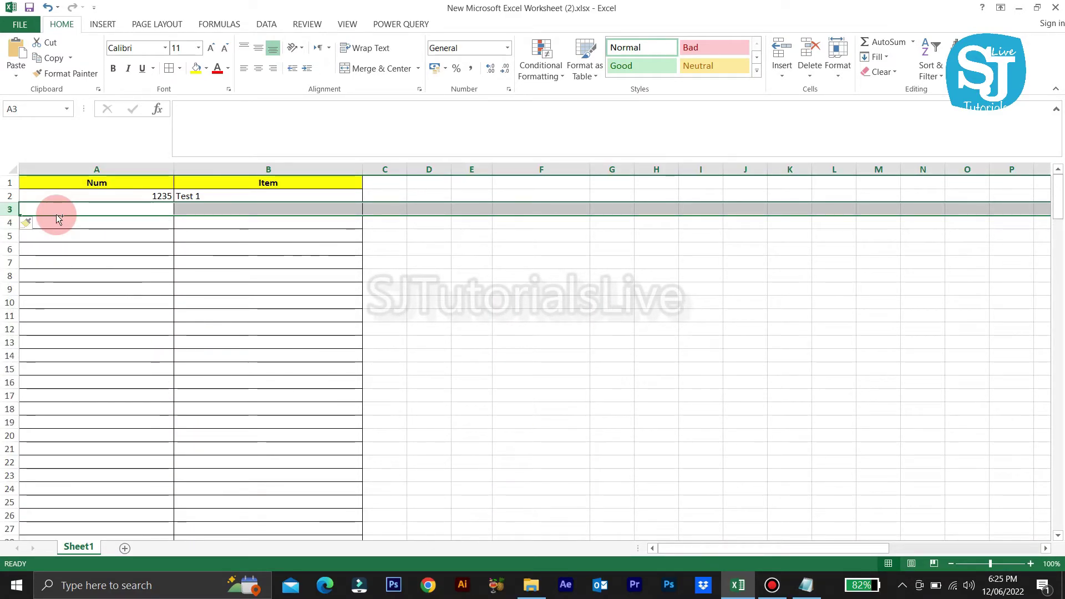
key("ctrl+plus")
key("ctrl+plus")
key("ctrl+minus")
key("ctrl+minus")
key("ctrl+minus")
key("ctrl+minus")
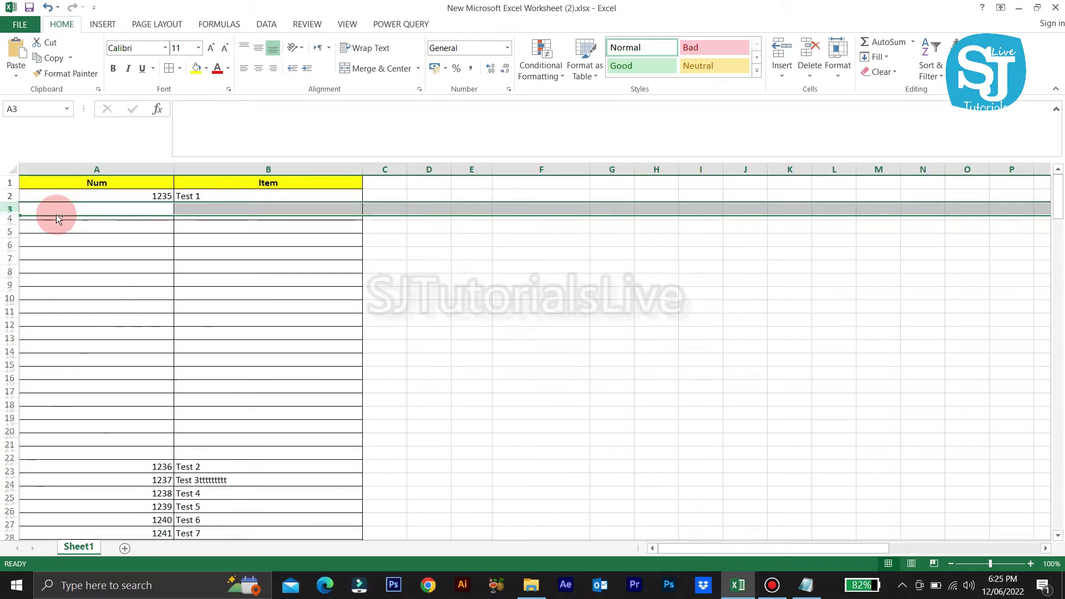
key("ctrl+minus")
key("ctrl+minus")
key("ctrl+minus")
key("ctrl+minus")
key("ctrl+minus")
key("ctrl+minus")
key("ctrl+minus")
key("ctrl+minus")
key("ctrl+minus")
key("ctrl+minus")
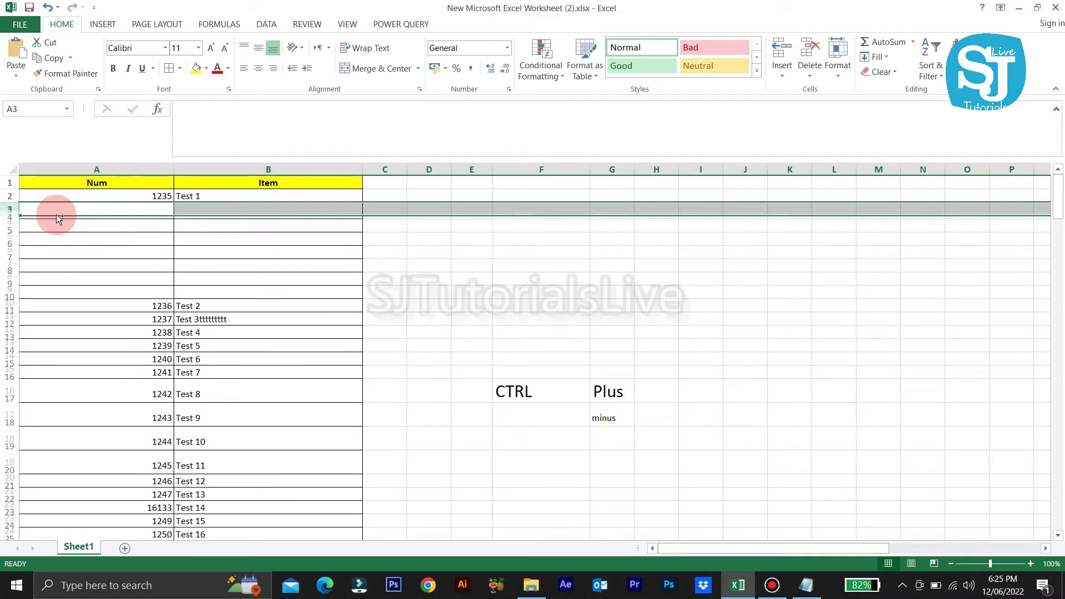
key("ctrl+minus")
key("ctrl+minus")
key("ctrl+minus")
key("ctrl+minus")
key("ctrl+minus")
key("ctrl+minus")
key("ctrl+minus")
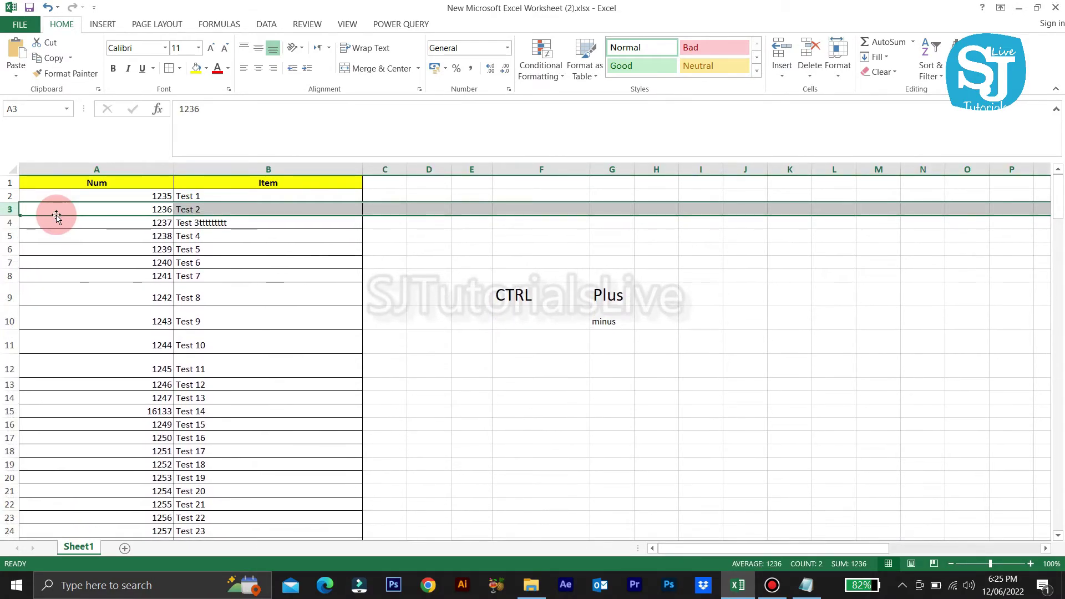
- Enter Cloumn in H9 beside the Plus label
left_click(651, 292)
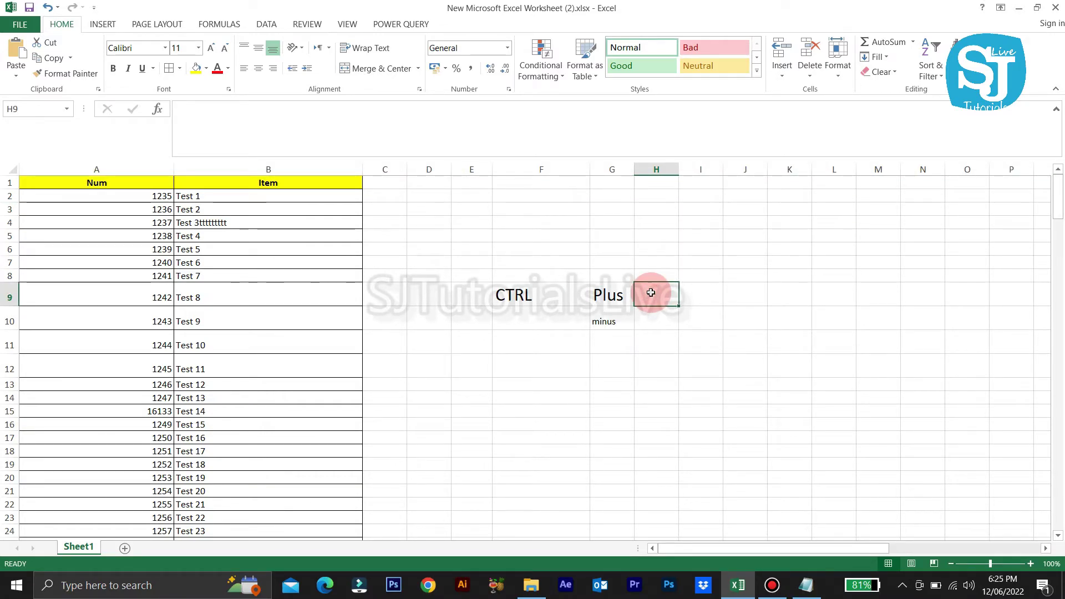
type("Cloumn")
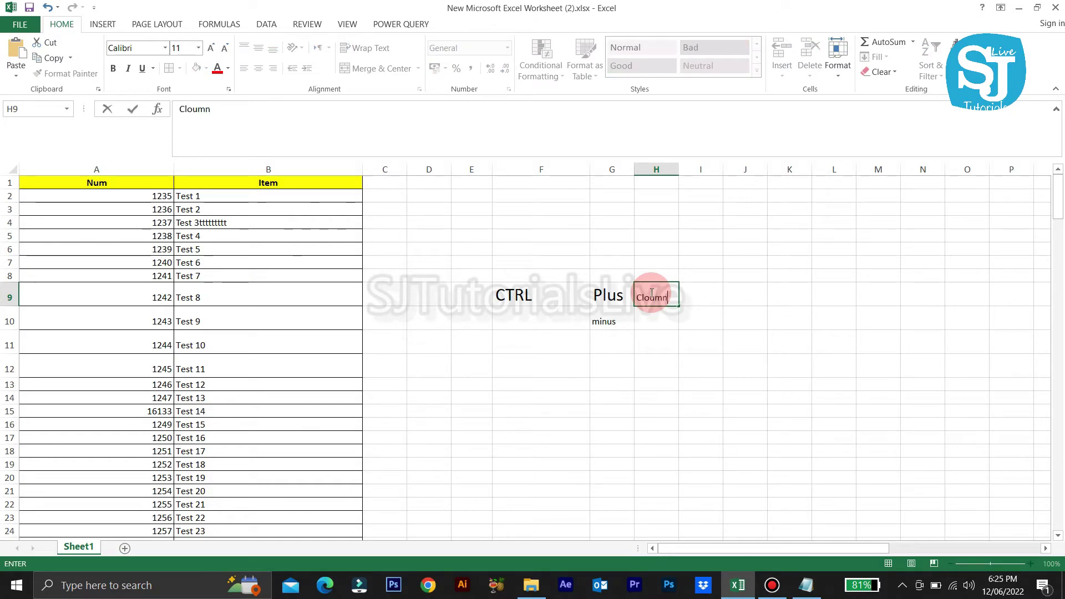
key("Return")
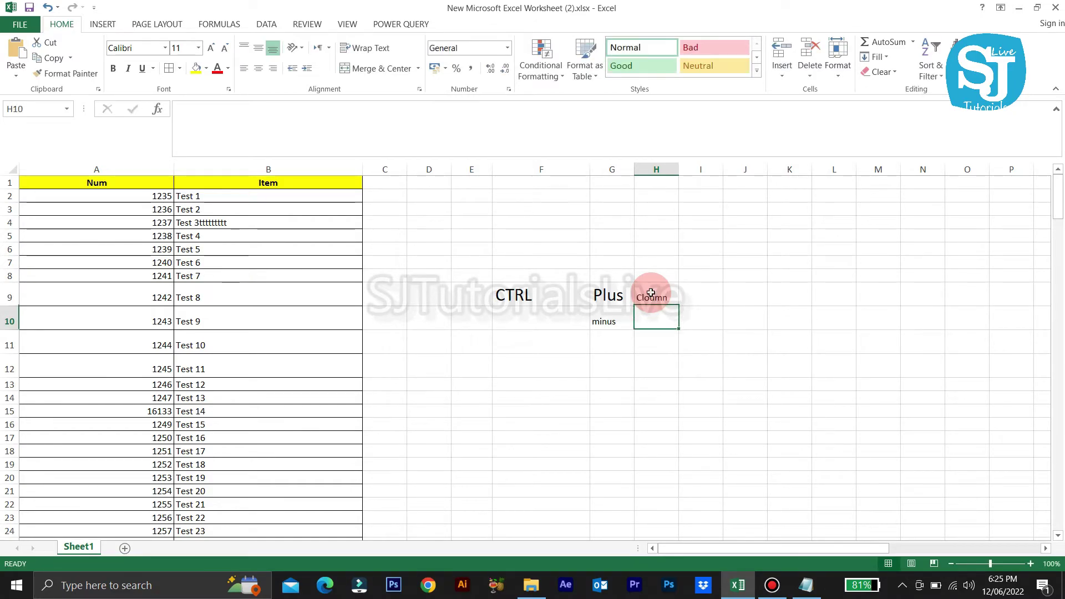
- Put Shift in F10 and plus in G10, cancelling the stray + in H10
left_click(545, 316)
type("Si")
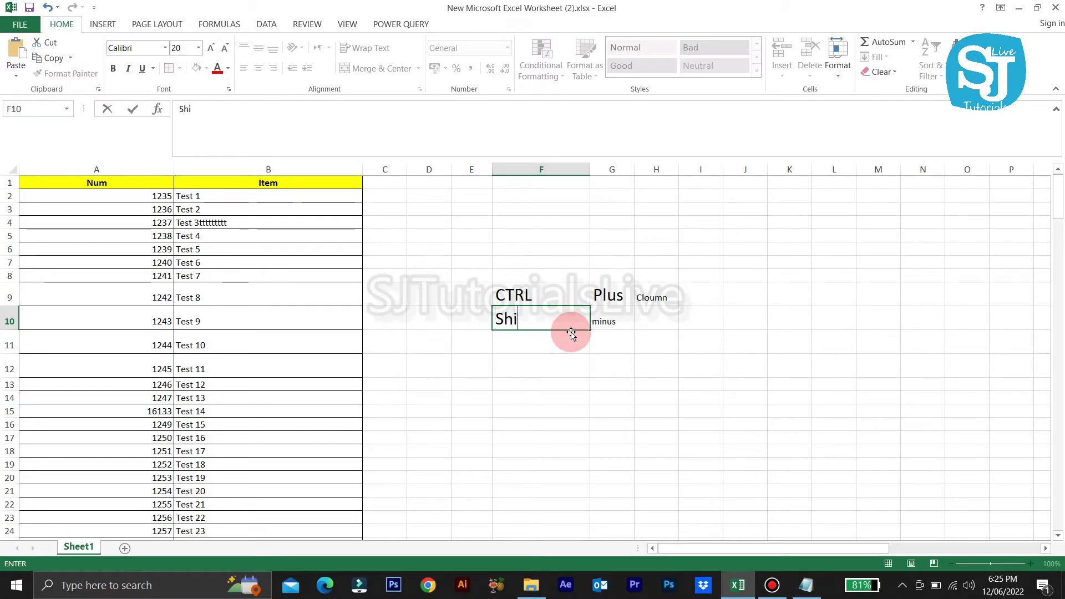
left_click(611, 322)
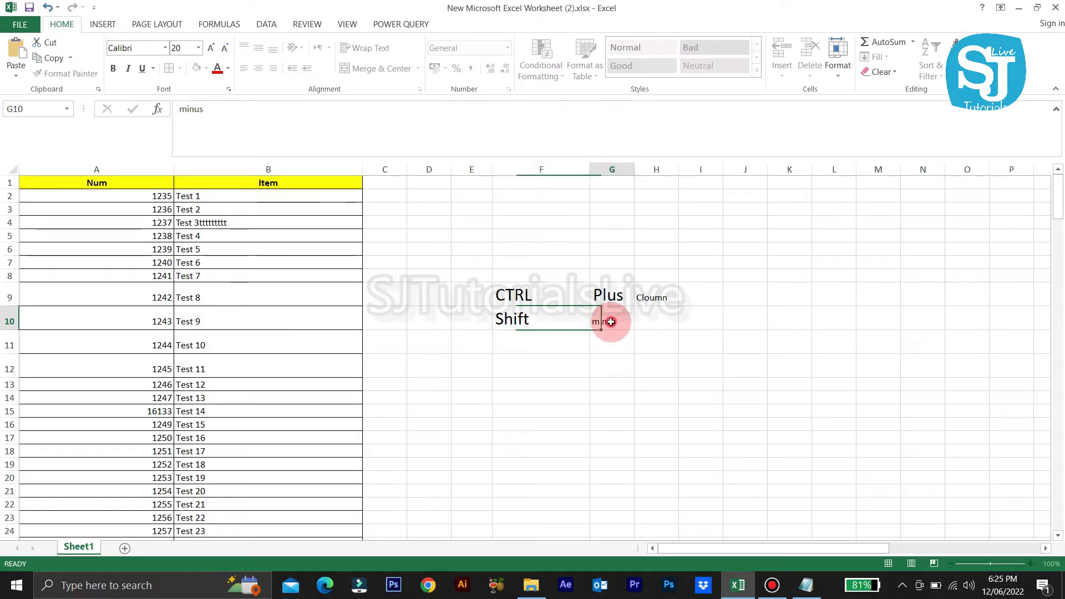
type("pl")
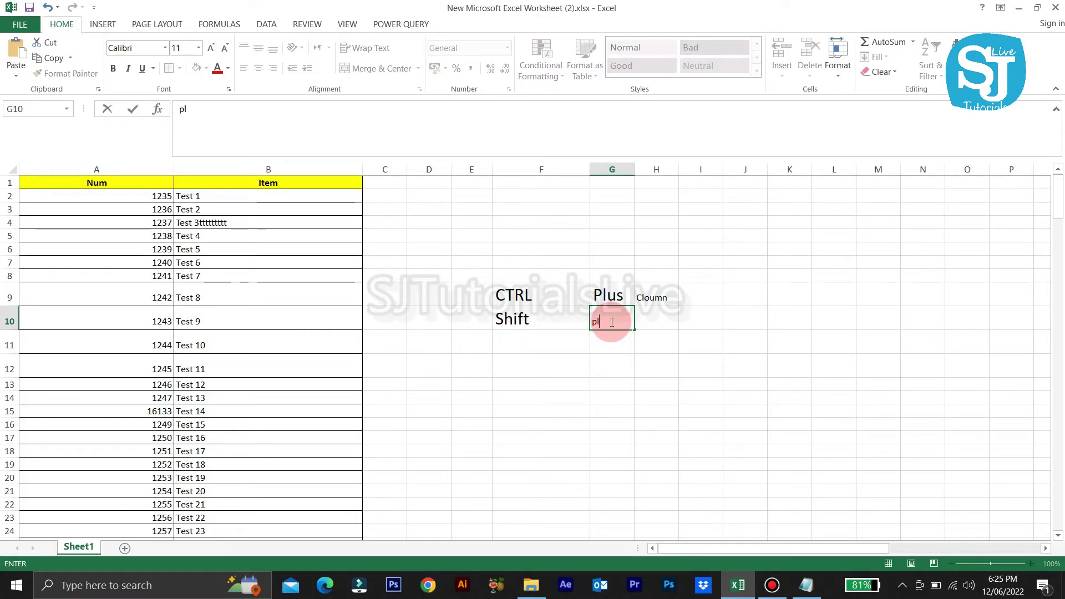
left_click(659, 325)
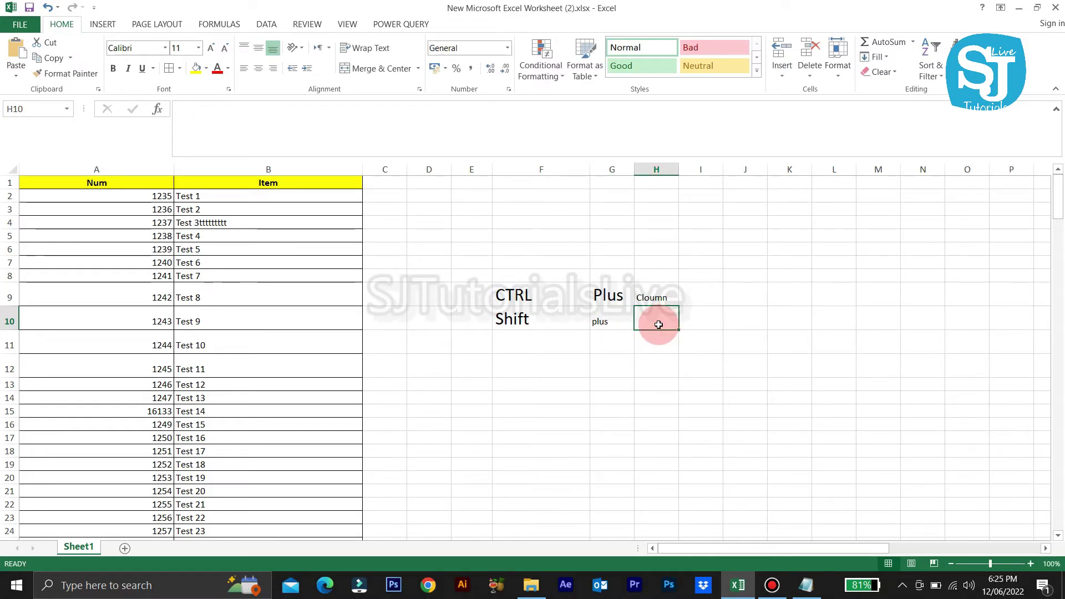
type("+")
key("Escape")
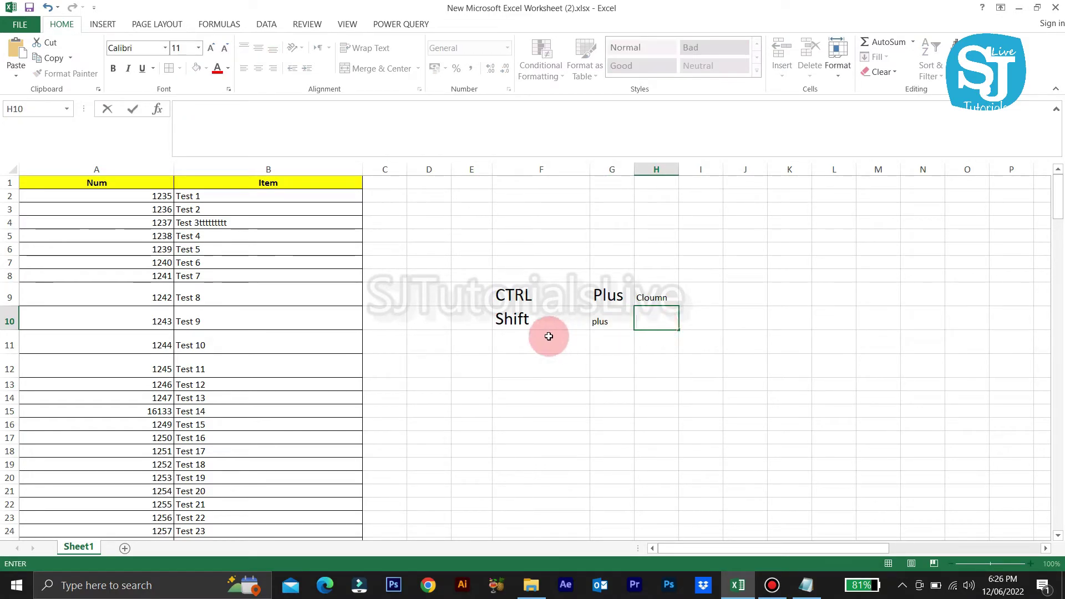
left_click(511, 318)
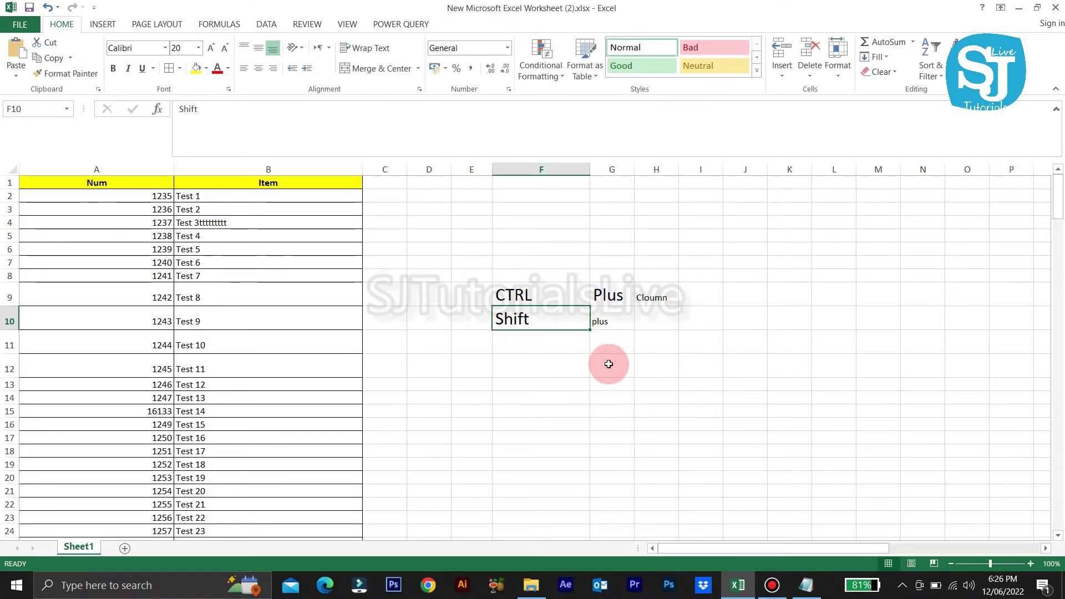
left_click(478, 317)
left_click_drag(546, 296, 611, 295)
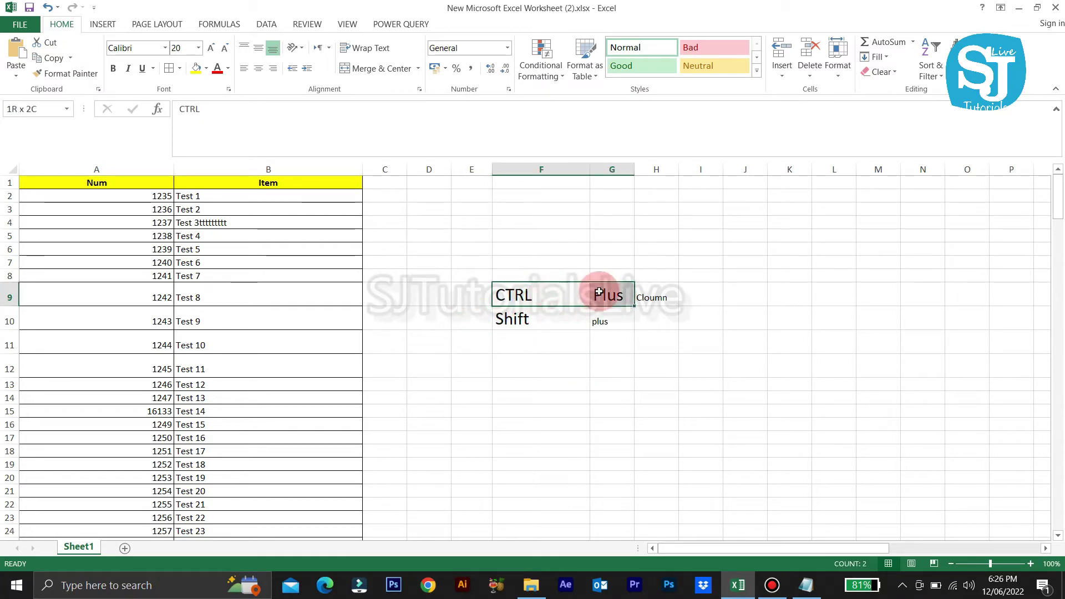
left_click(134, 181)
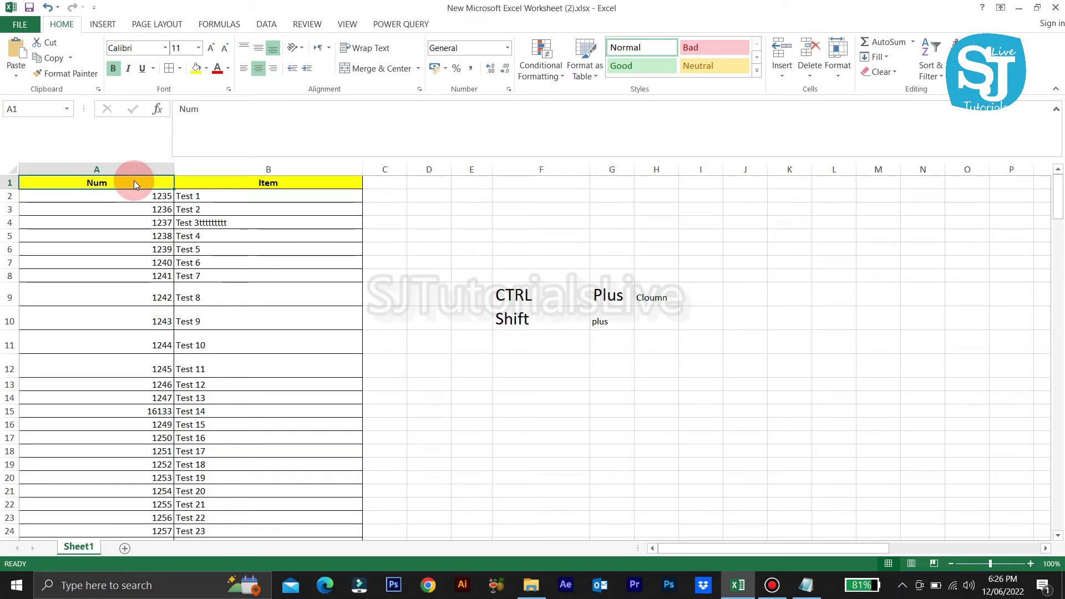
key("ctrl+shift+plus")
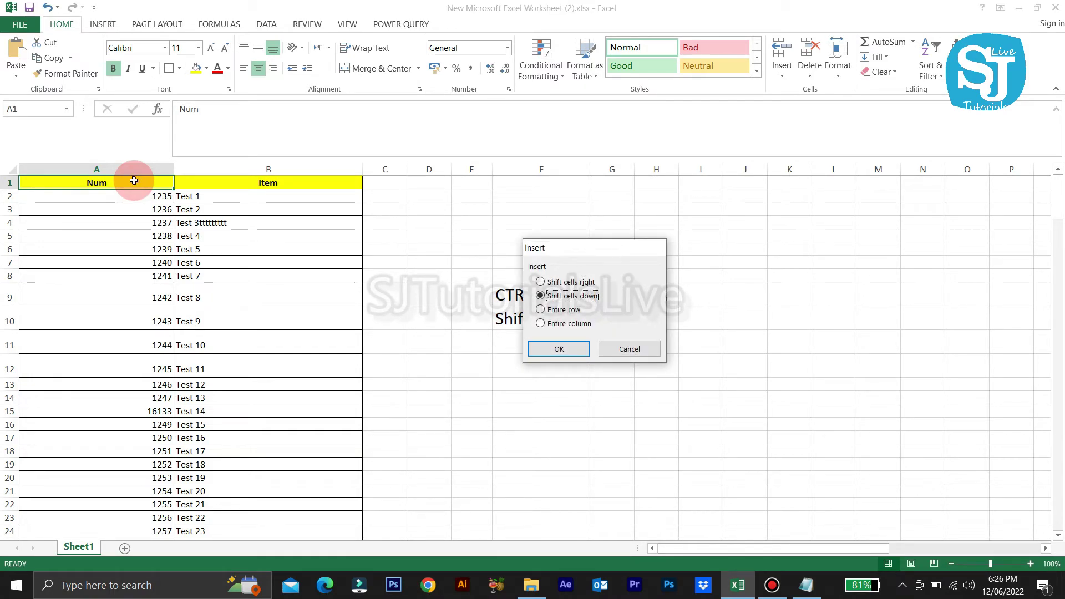
key("Escape")
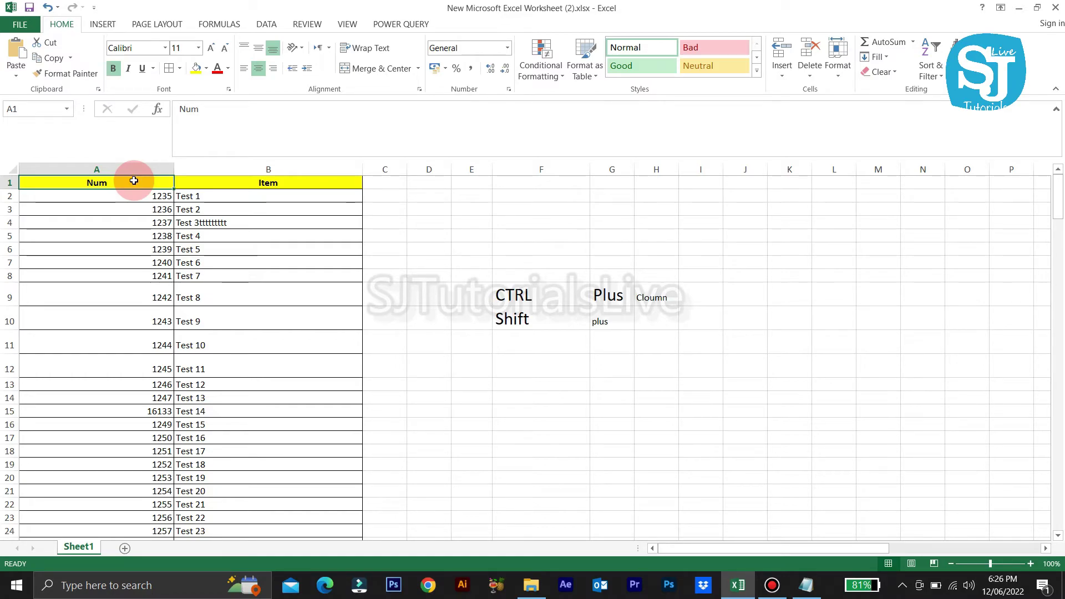
key("shift+space")
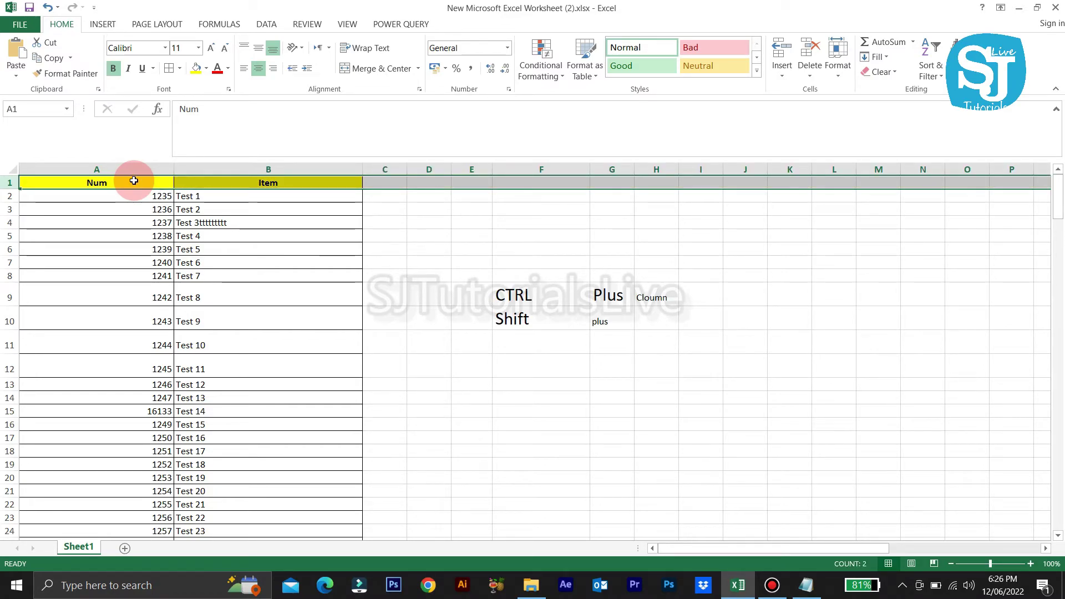
key("ctrl+a")
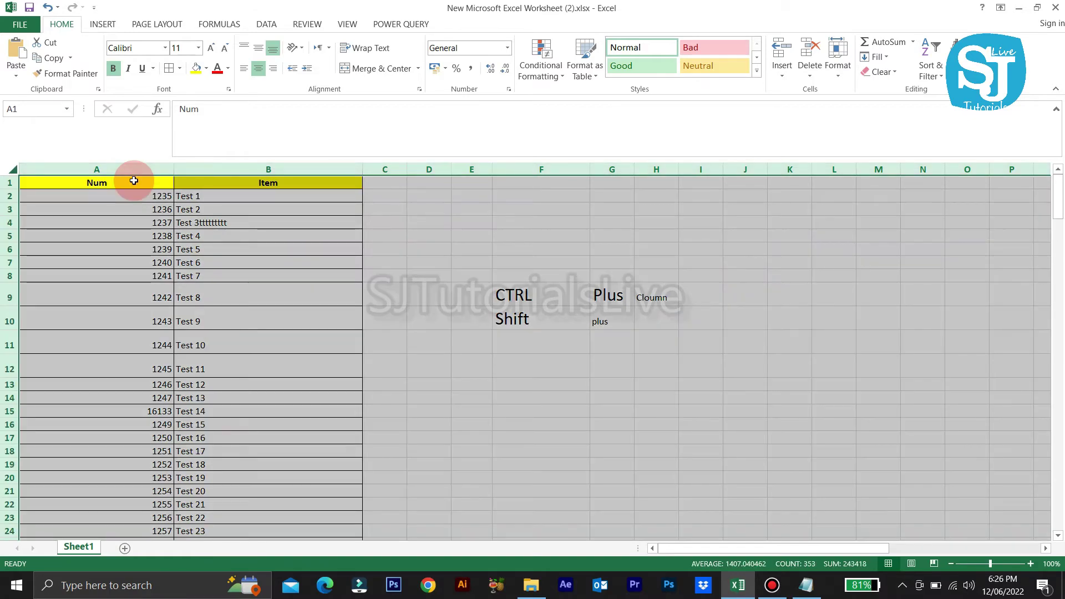
left_click(297, 293)
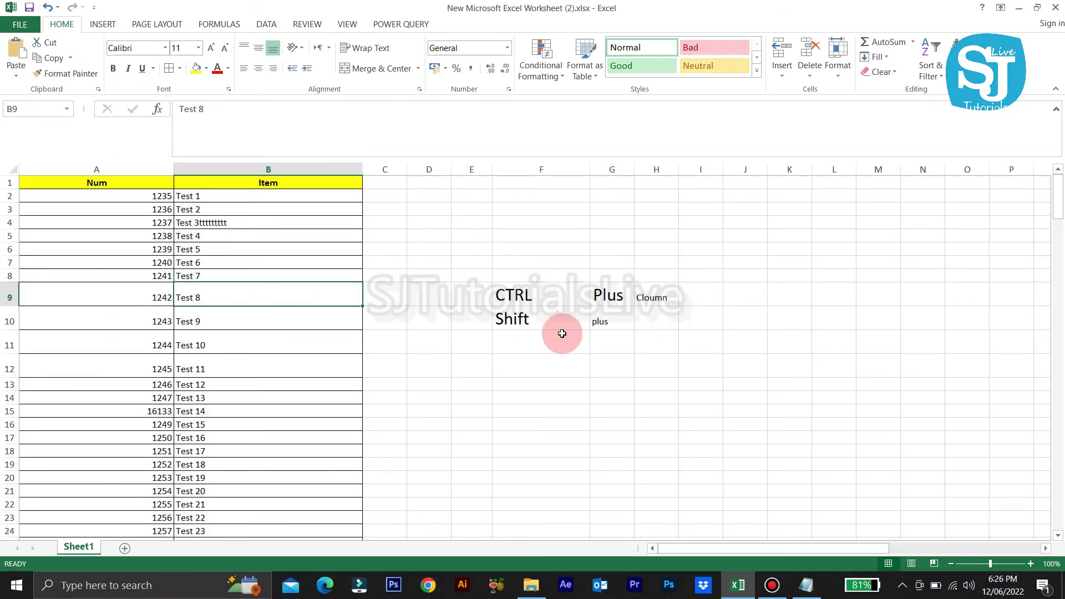
- Fill row 11 with Shif, Space and Rows in F11:H11
left_click(544, 340)
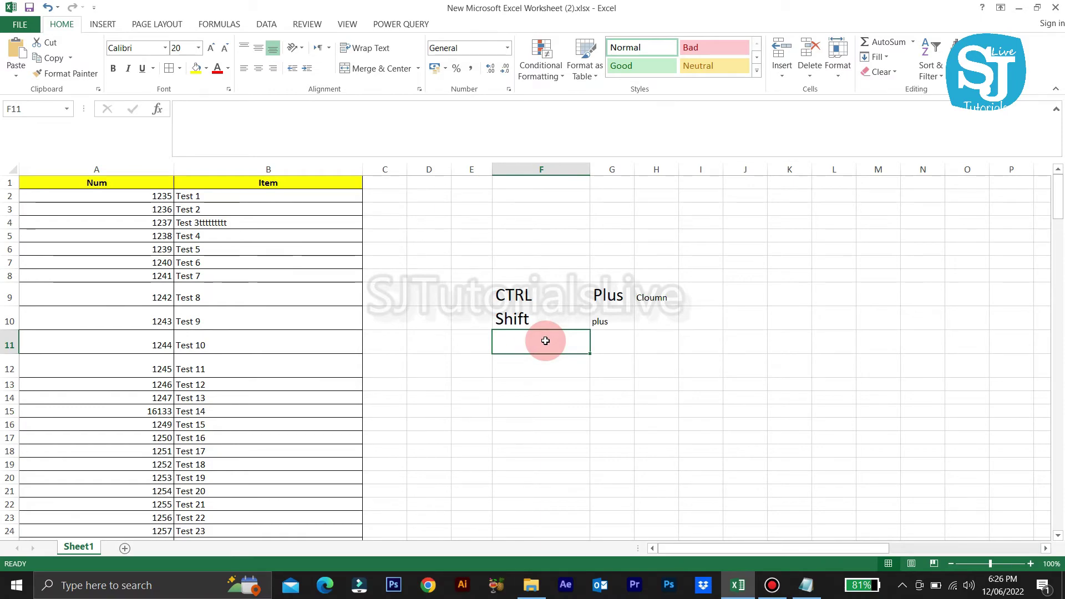
type("Shif")
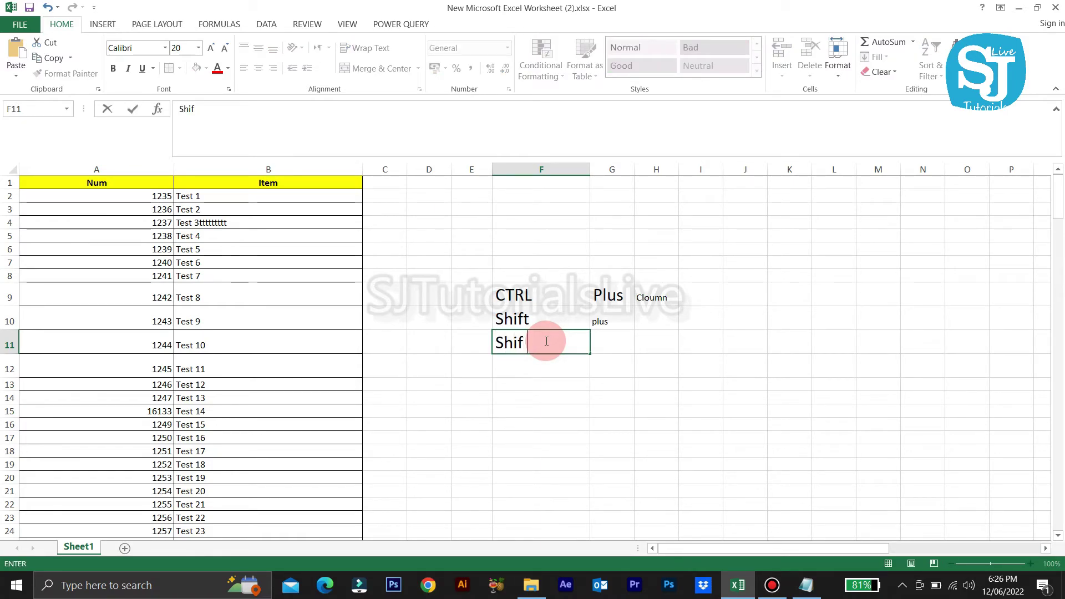
left_click(616, 341)
type("S")
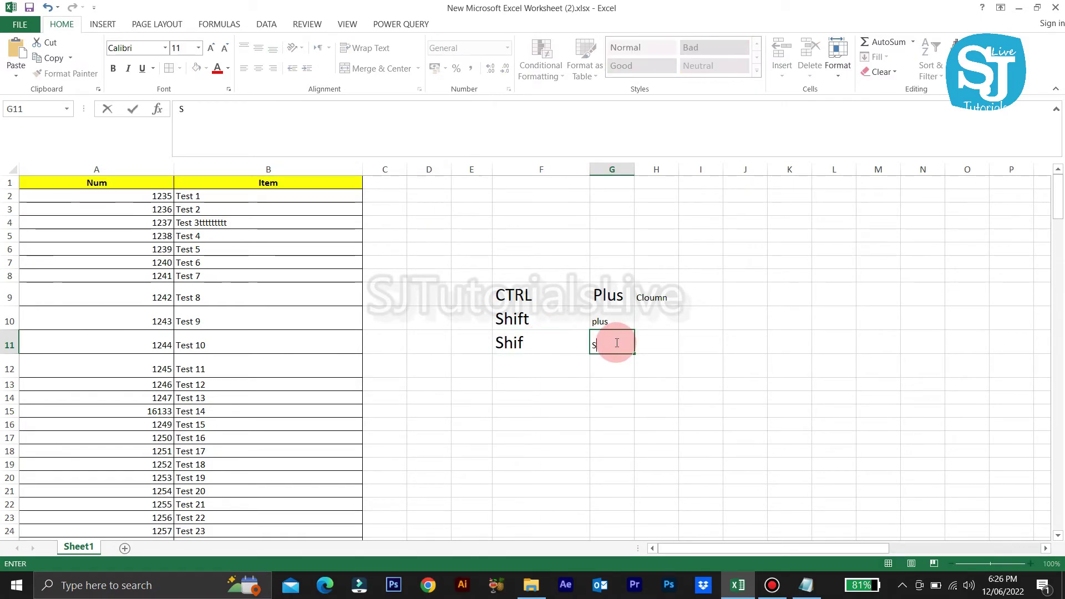
type("pace")
left_click(667, 345)
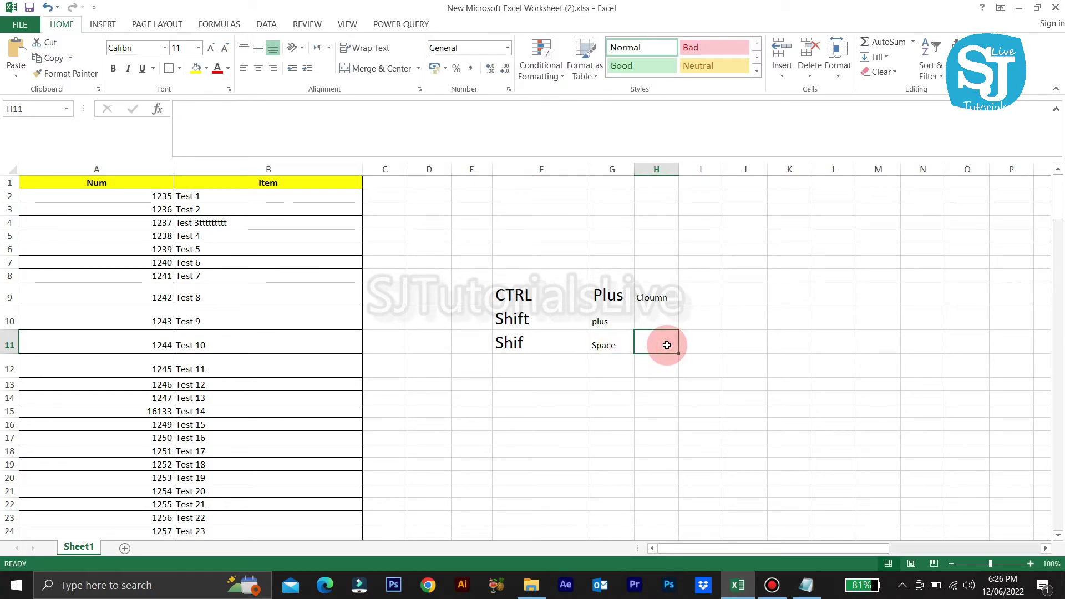
key("shift+space")
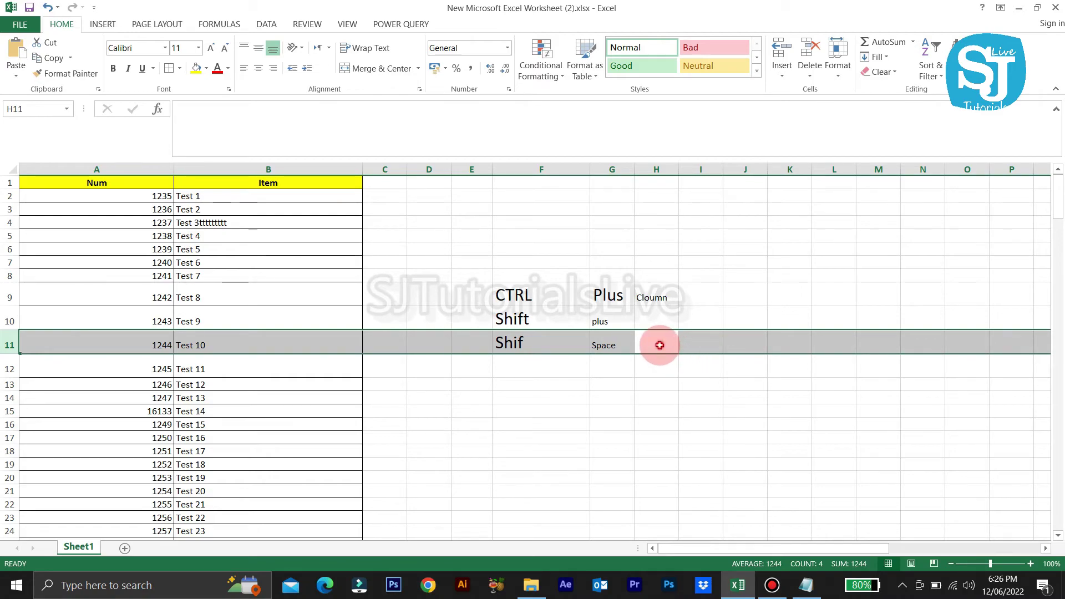
left_click(660, 345)
type("Rows")
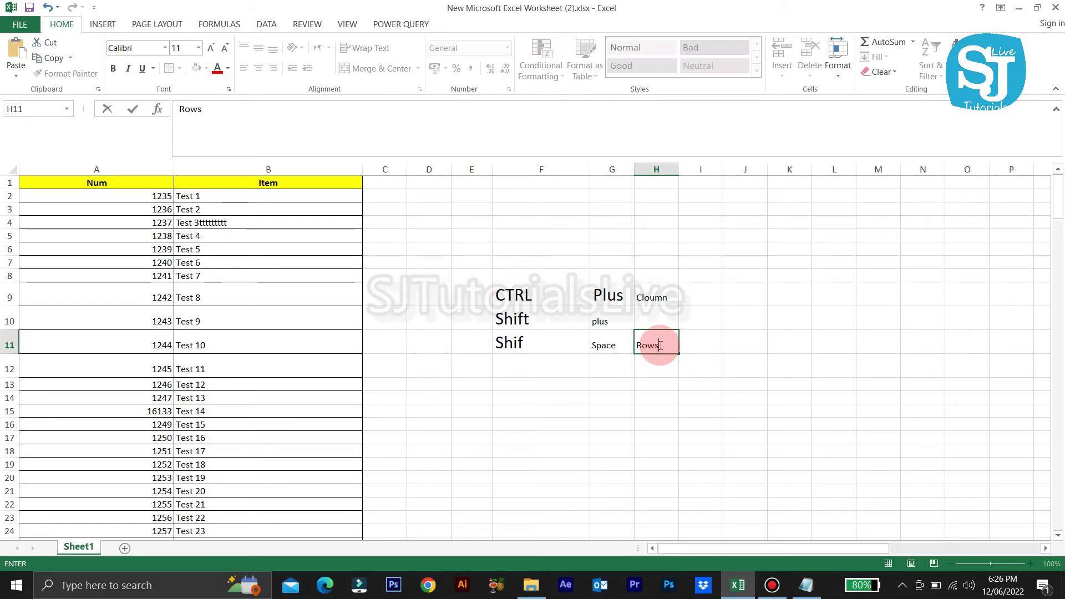
key("Return")
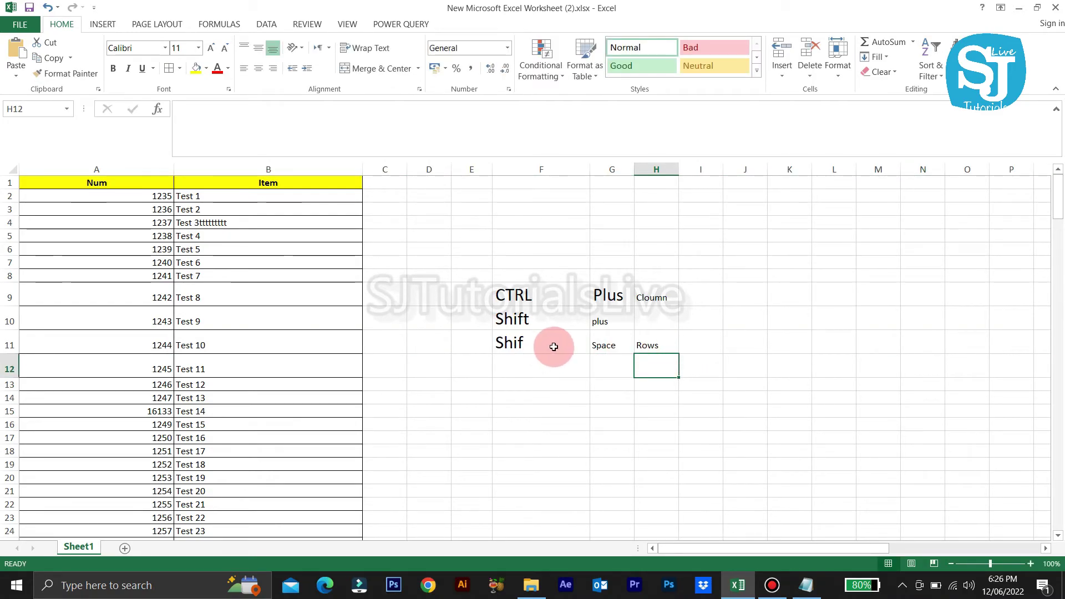
- Fill row 12 with Ctrl, Space (copied down from G11) and Col
left_click(552, 367)
type("Ctrl")
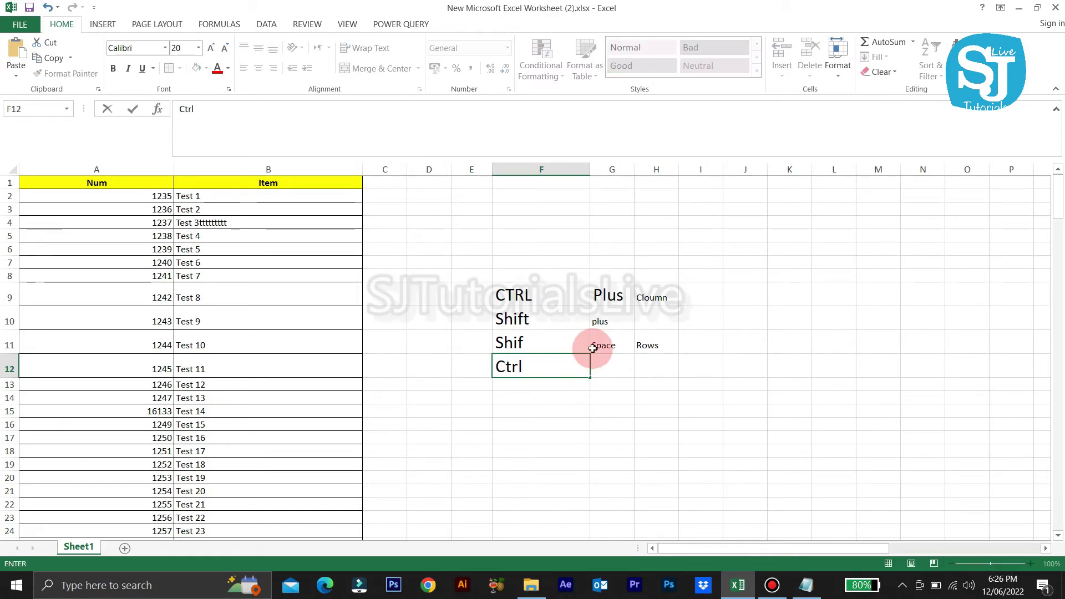
left_click(608, 345)
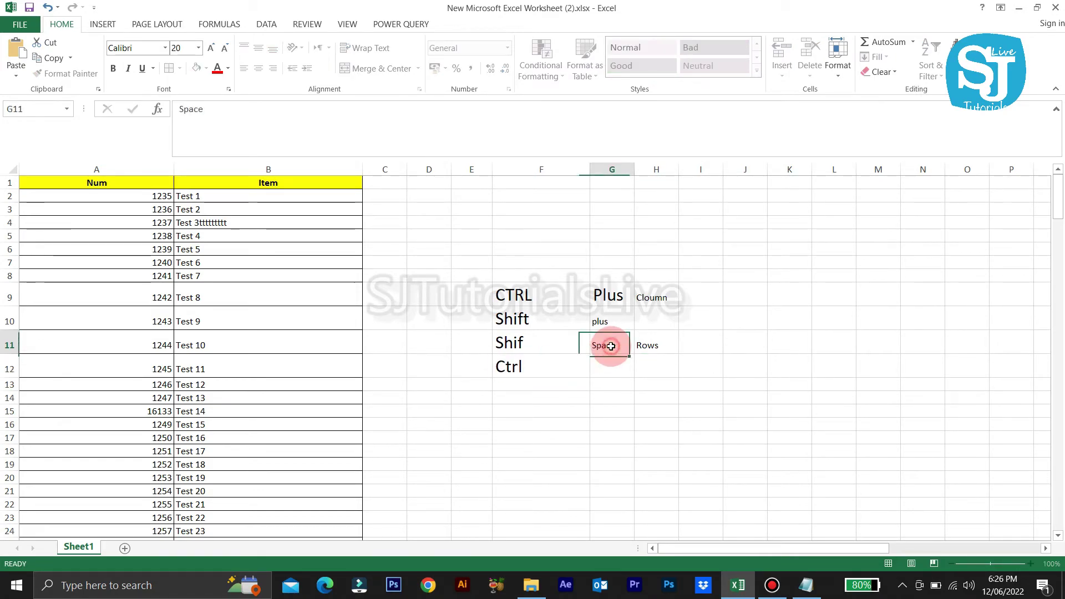
left_click_drag(634, 356, 636, 369)
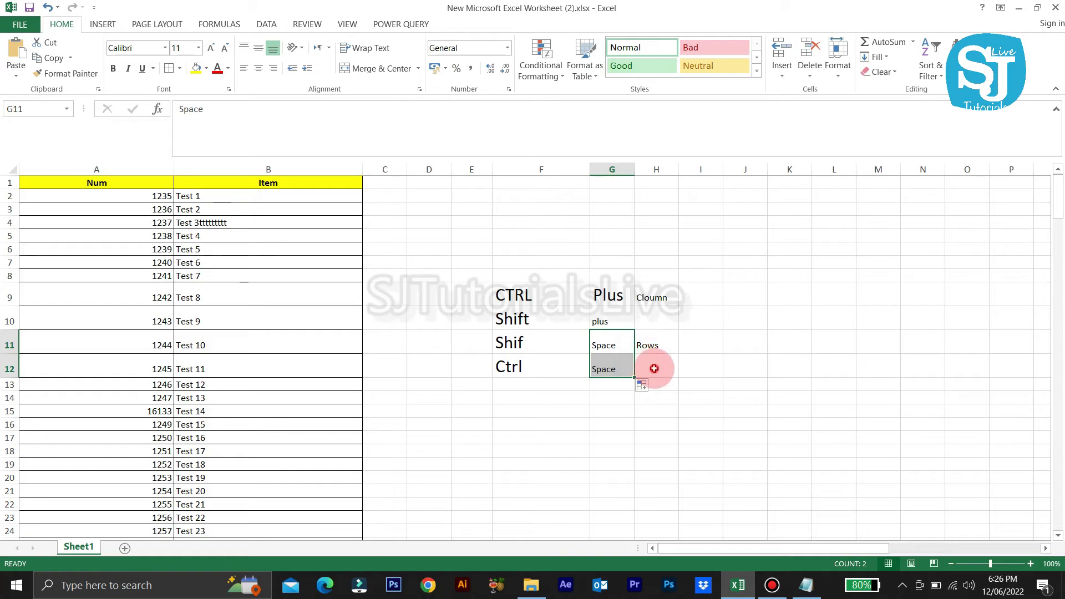
left_click(654, 369)
type("Col")
key("Return")
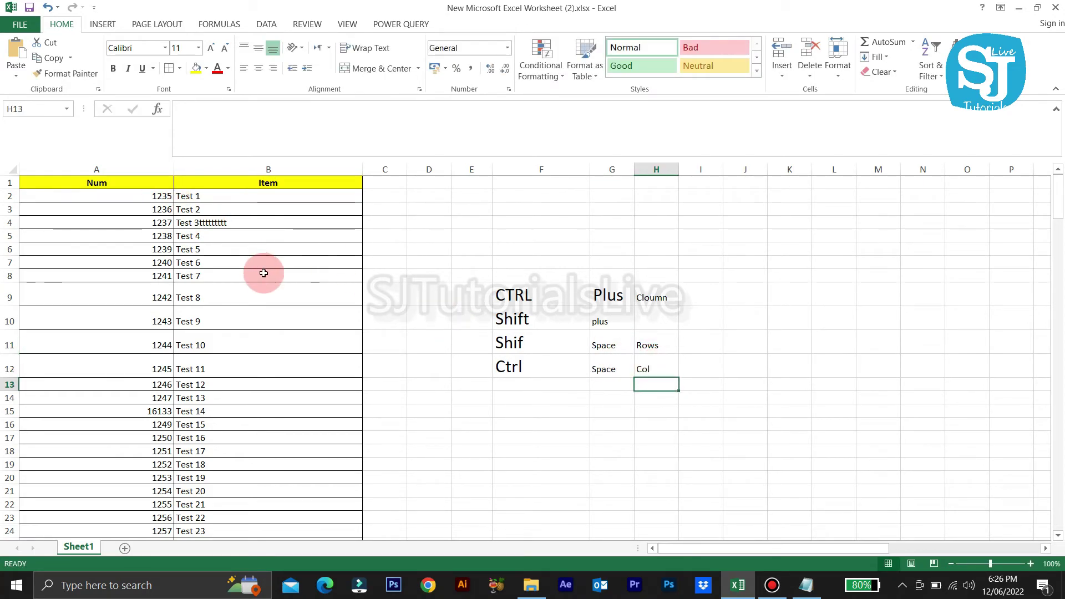
left_click(149, 182)
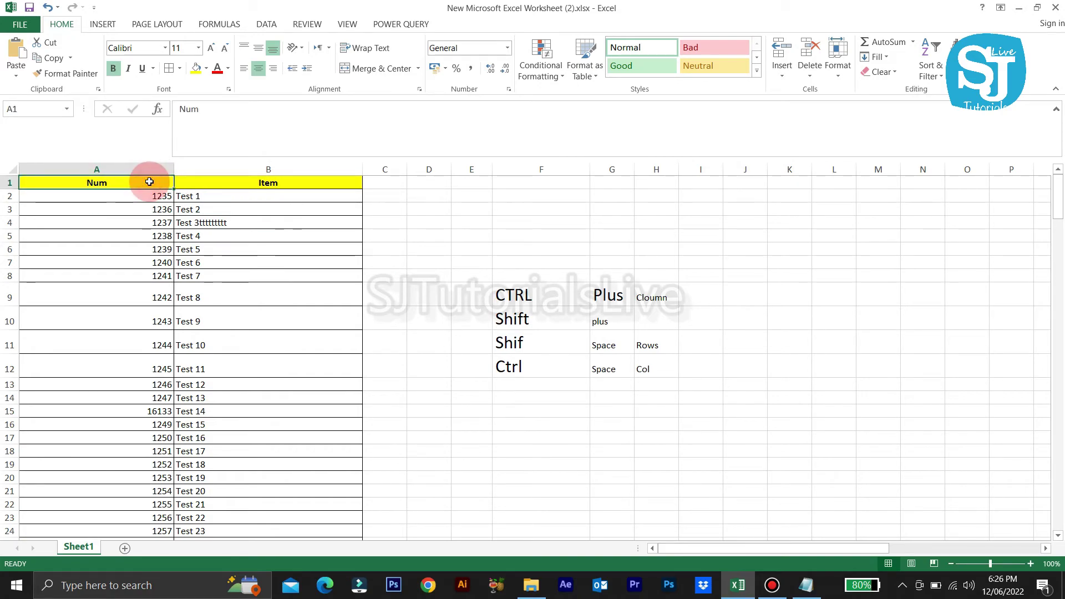
- Select all of column A, then the whole worksheet, then return to cell A1 via B10
key("ctrl+space")
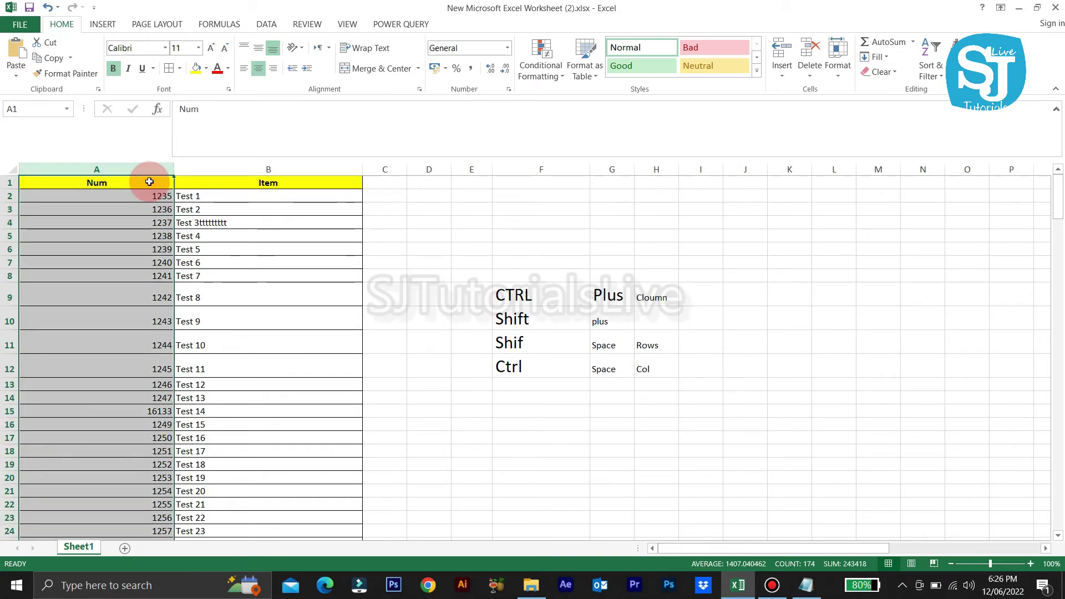
key("shift+space")
left_click(149, 181)
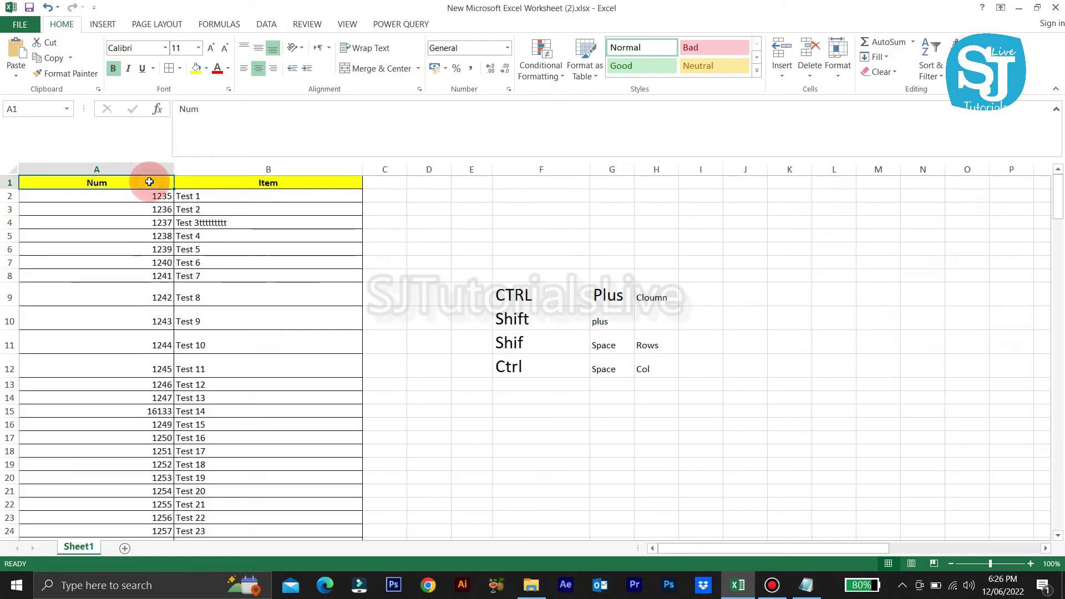
left_click(317, 322)
left_click(148, 182)
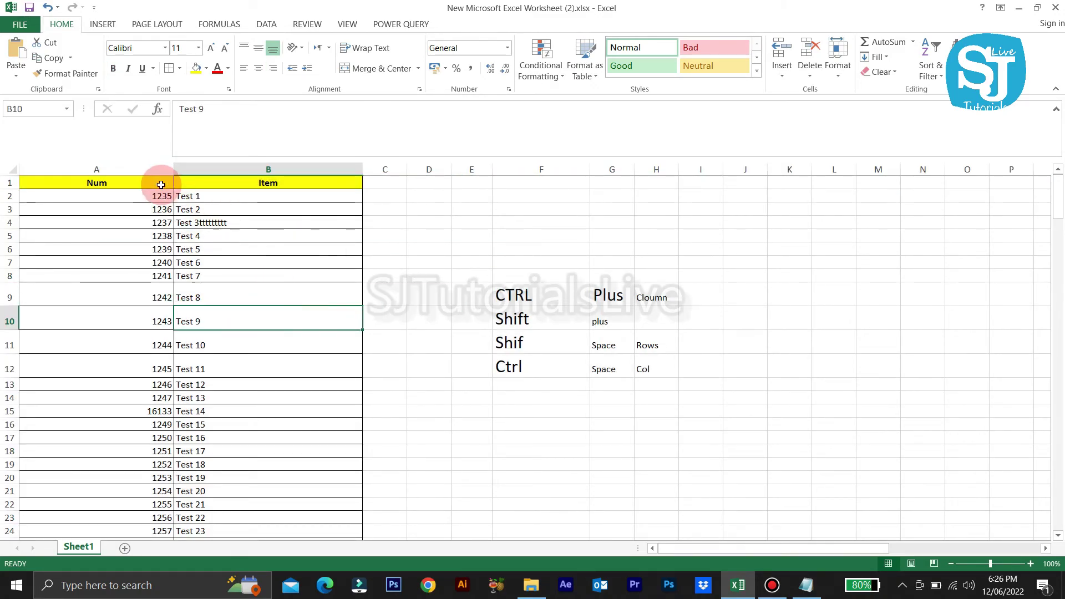
- Insert six blank rows above row 1, delete them again, and view the Notepad shortcut list
key("shift+space")
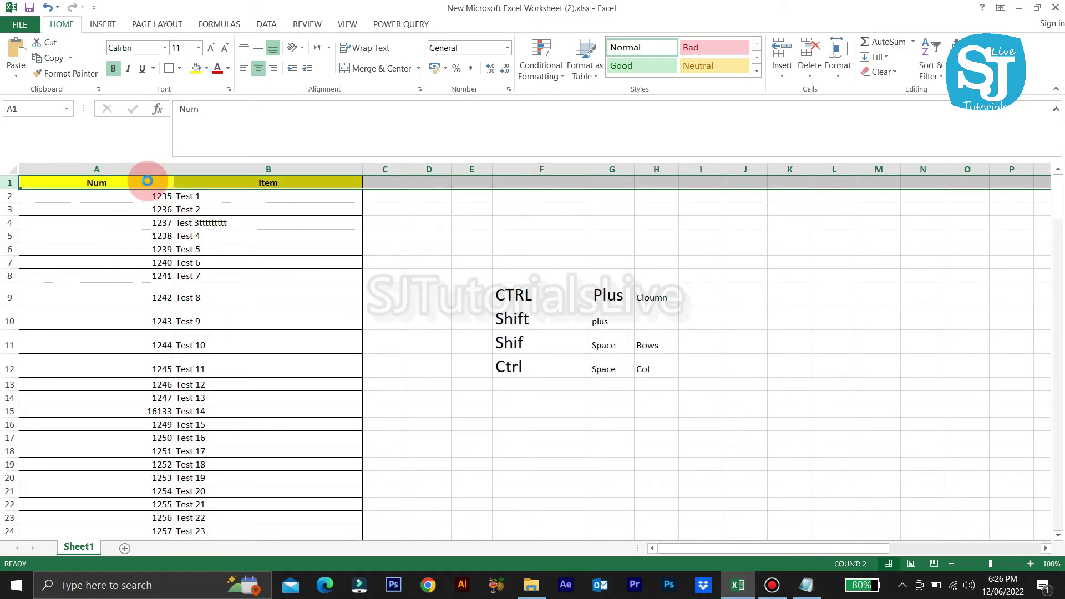
key("ctrl+plus")
key("ctrl+plus")
key("ctrl+plus")
key("ctrl+plus")
key("ctrl+plus")
key("ctrl+plus")
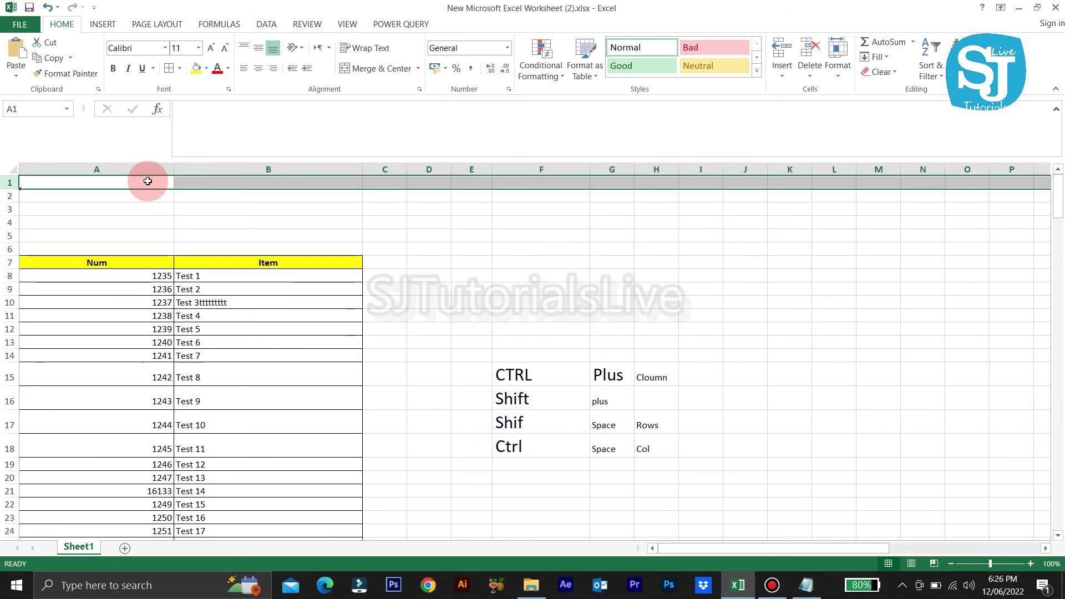
key("ctrl+minus")
key("ctrl+minus")
key("ctrl+minus")
key("ctrl+minus")
key("ctrl+minus")
key("ctrl+minus")
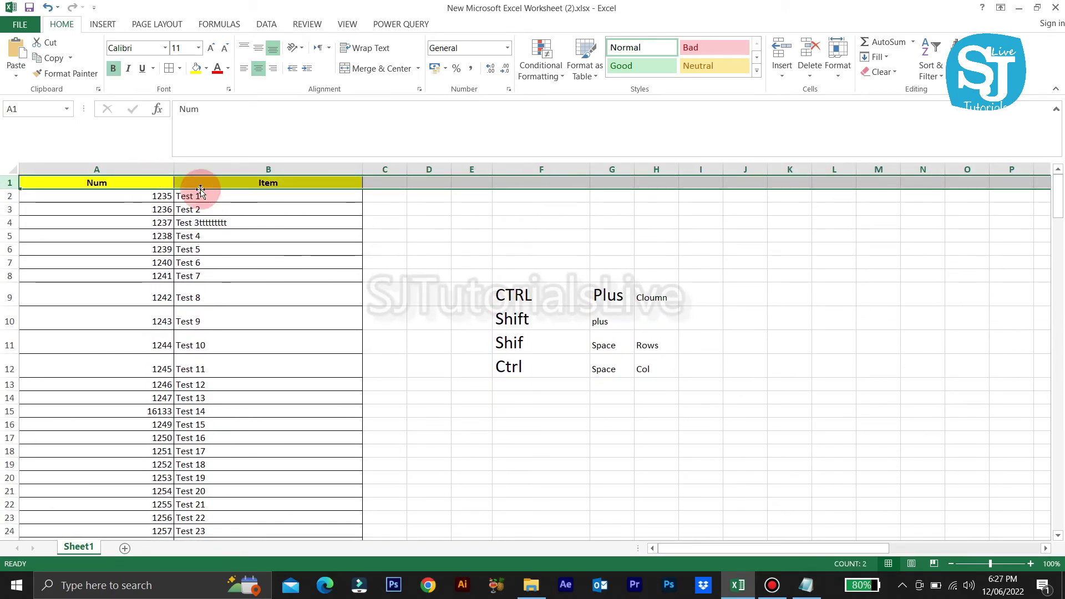
left_click(428, 233)
key("alt+Tab")
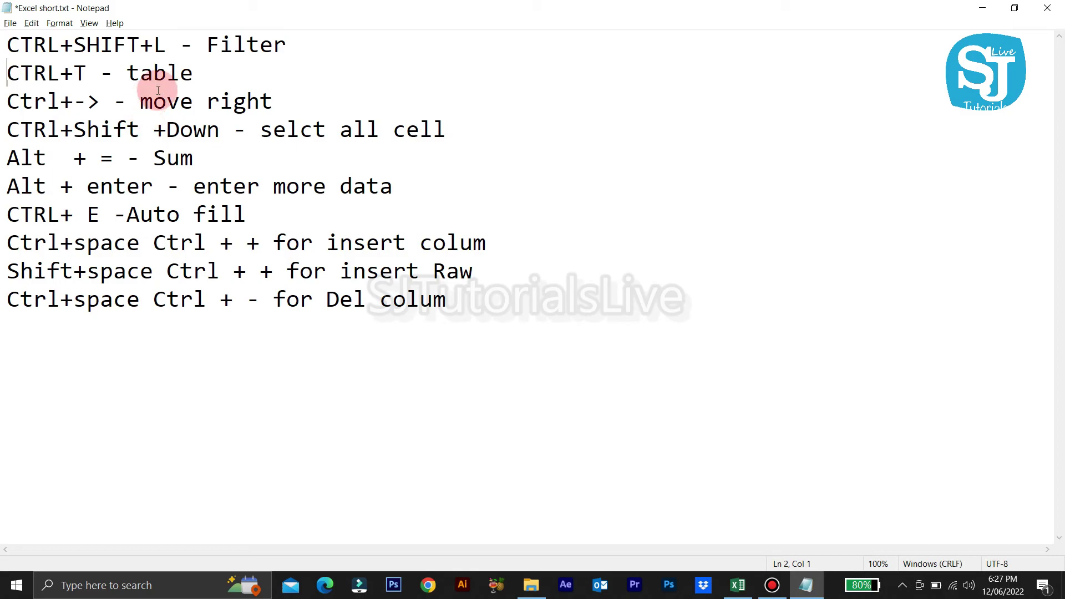
left_click_drag(166, 44, 7, 45)
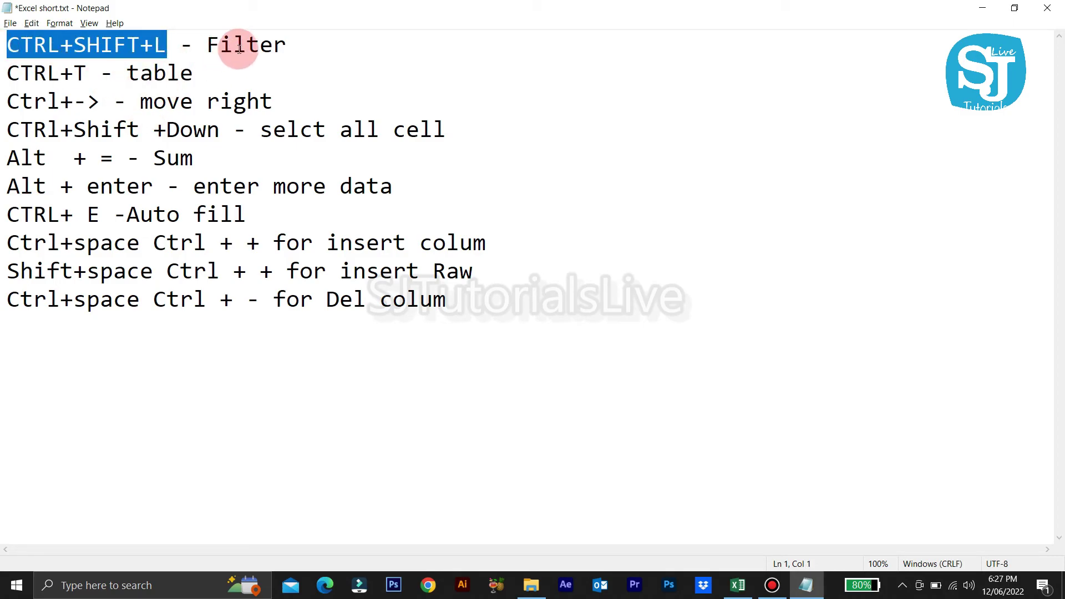
double_click(222, 44)
left_click_drag(88, 72, 7, 72)
double_click(145, 72)
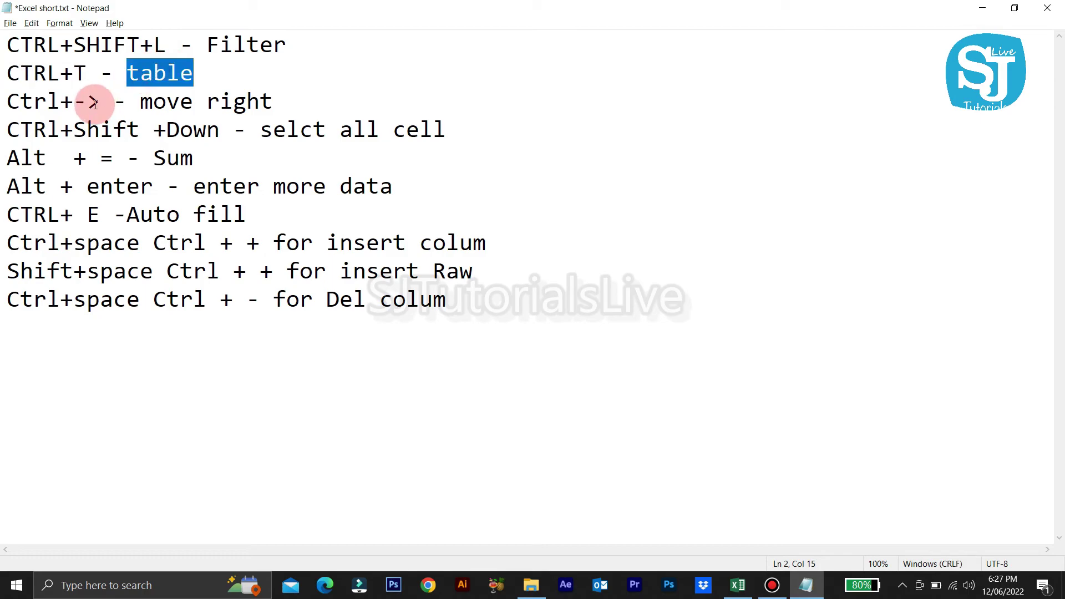
left_click_drag(95, 104, 2, 94)
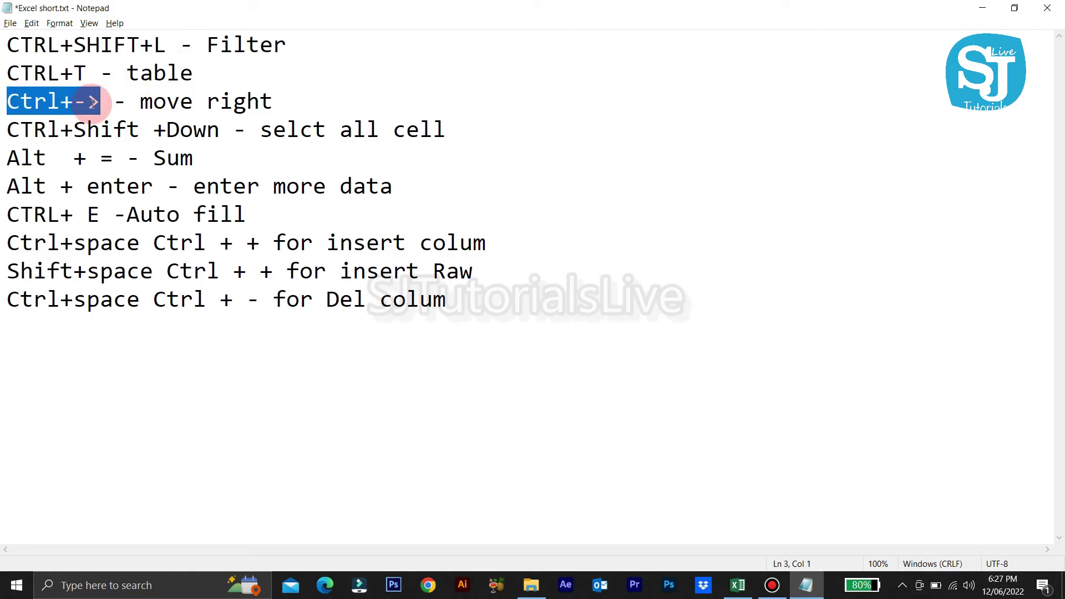
left_click(88, 102)
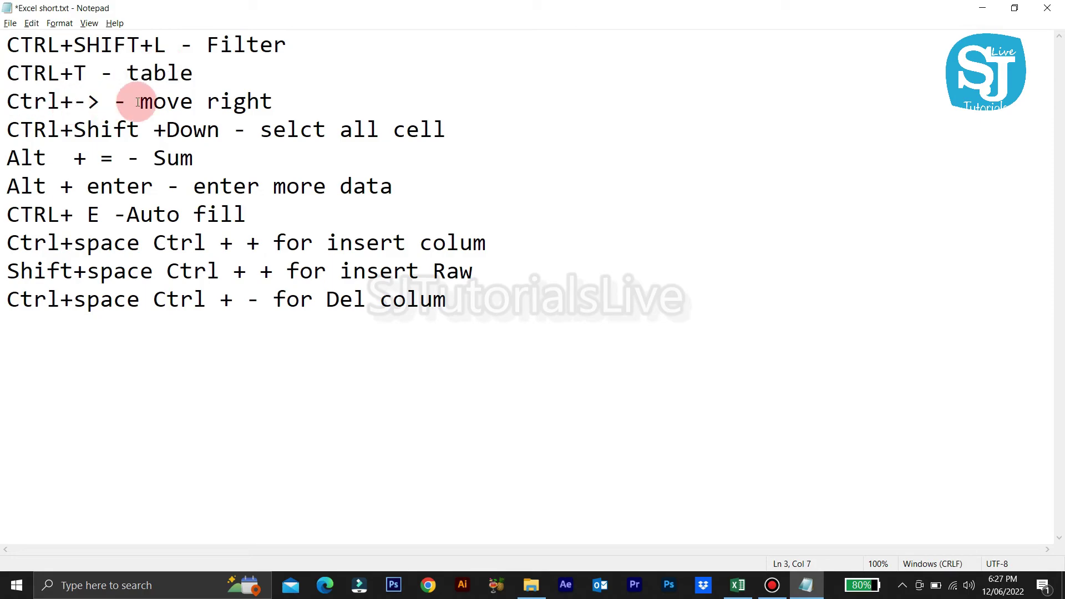
mouse_move(268, 98)
left_mouse_down()
mouse_move(196, 95)
mouse_move(280, 102)
left_mouse_up()
left_click(214, 95)
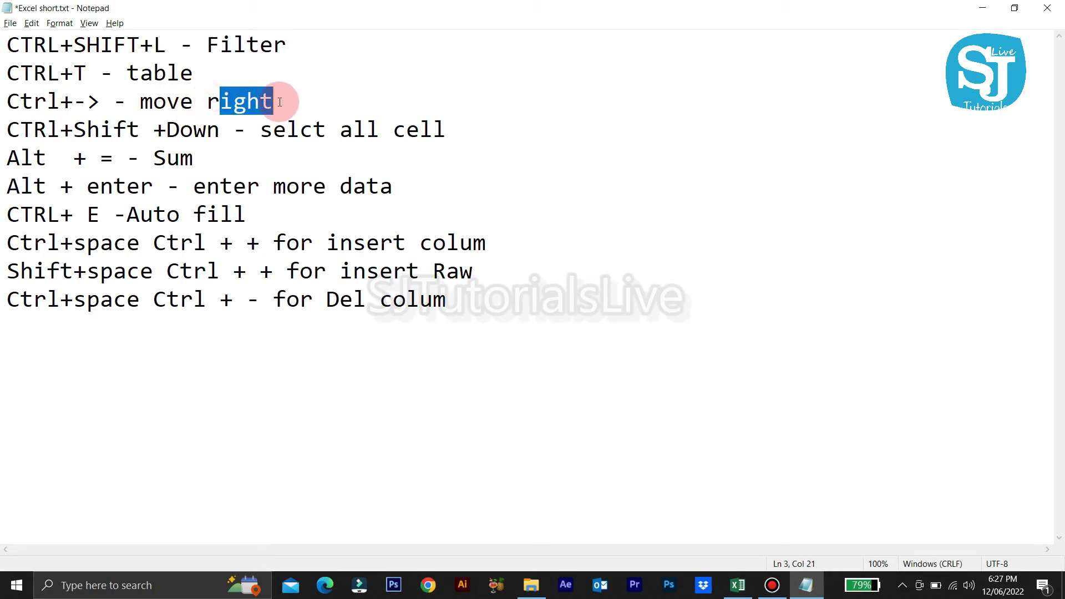
left_click_drag(209, 99, 311, 102)
left_click(311, 103)
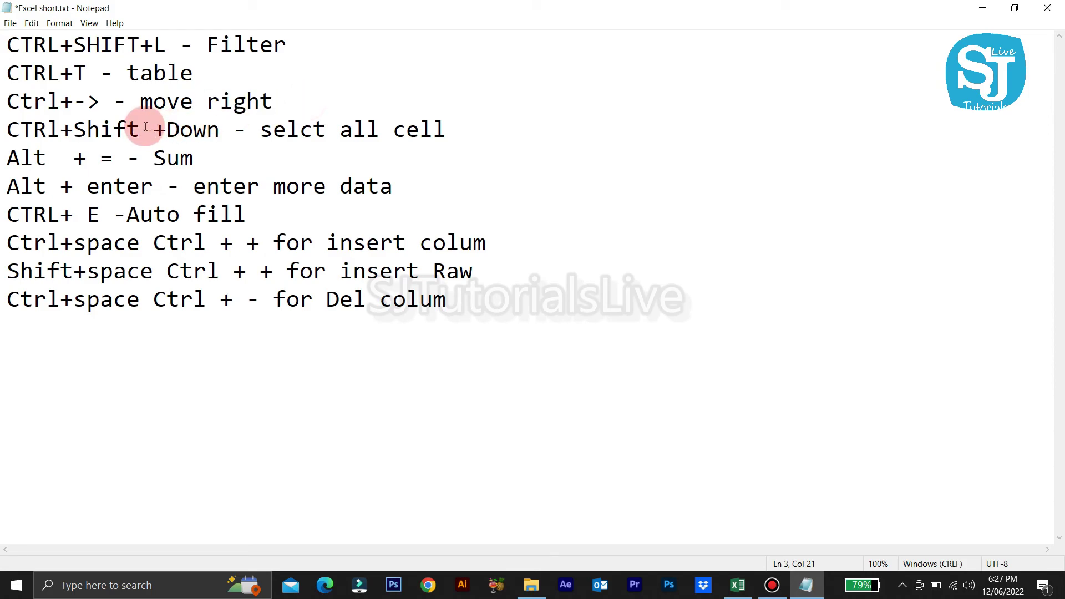
left_click(457, 133)
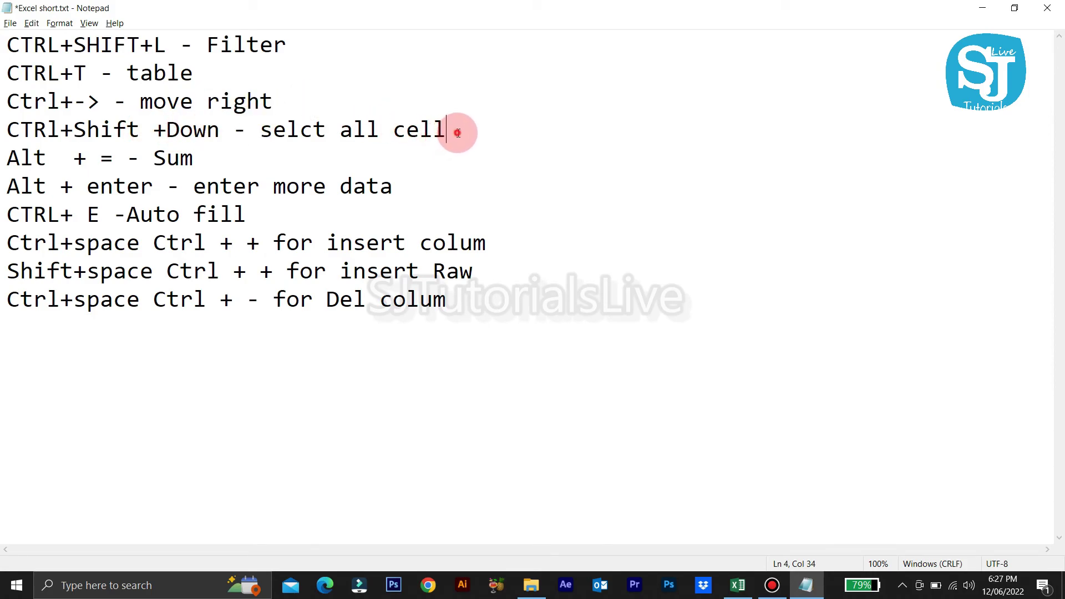
mouse_move(457, 133)
left_mouse_down()
mouse_move(23, 133)
mouse_move(131, 157)
mouse_move(214, 157)
left_mouse_up()
left_click(86, 116)
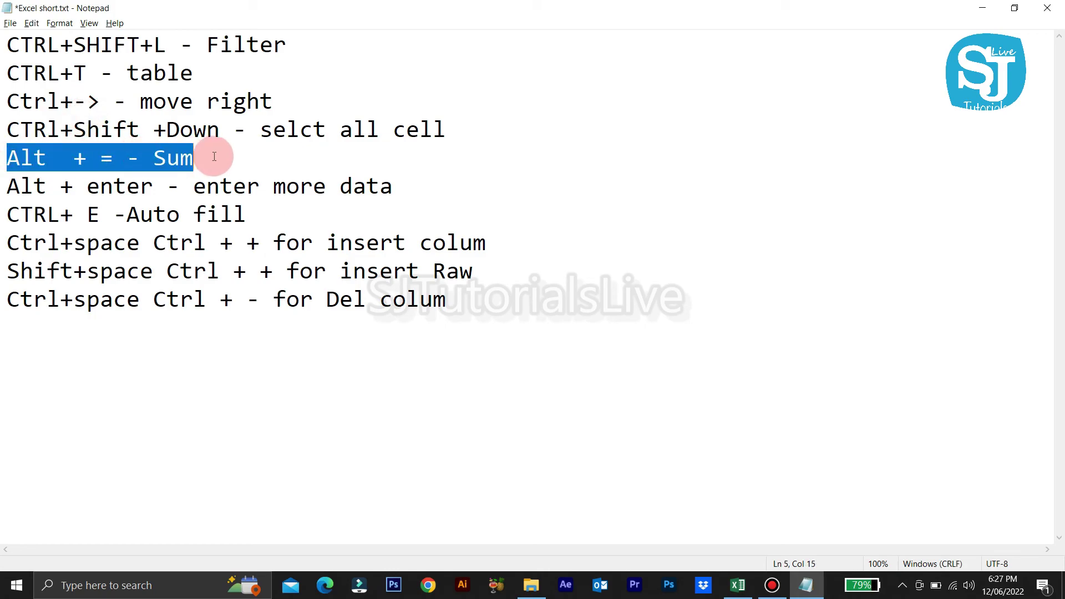
left_click(217, 158)
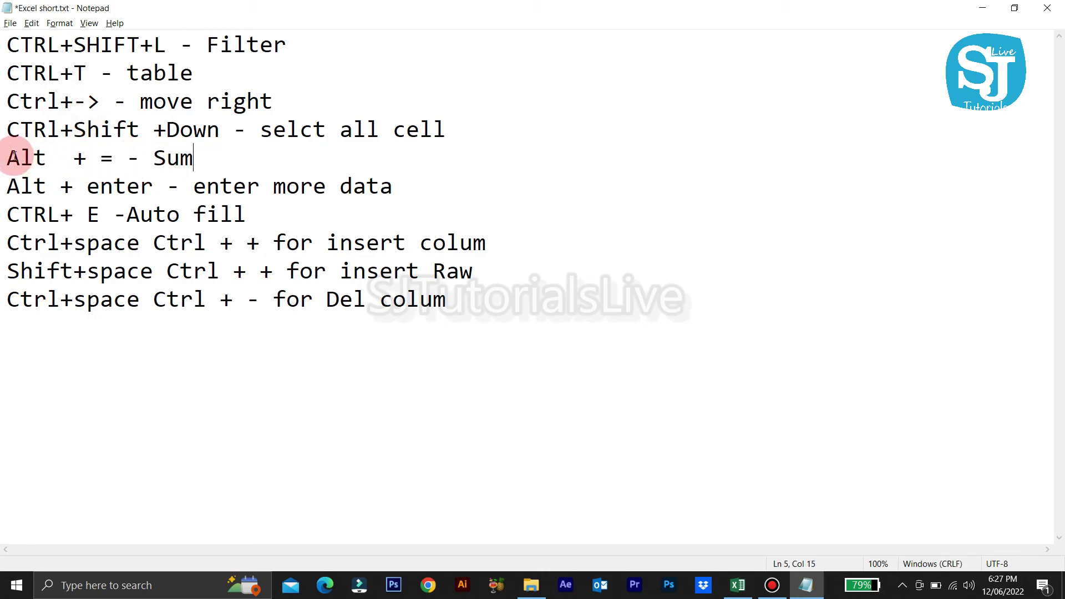
left_click_drag(7, 157, 35, 157)
left_click_drag(100, 161, 248, 164)
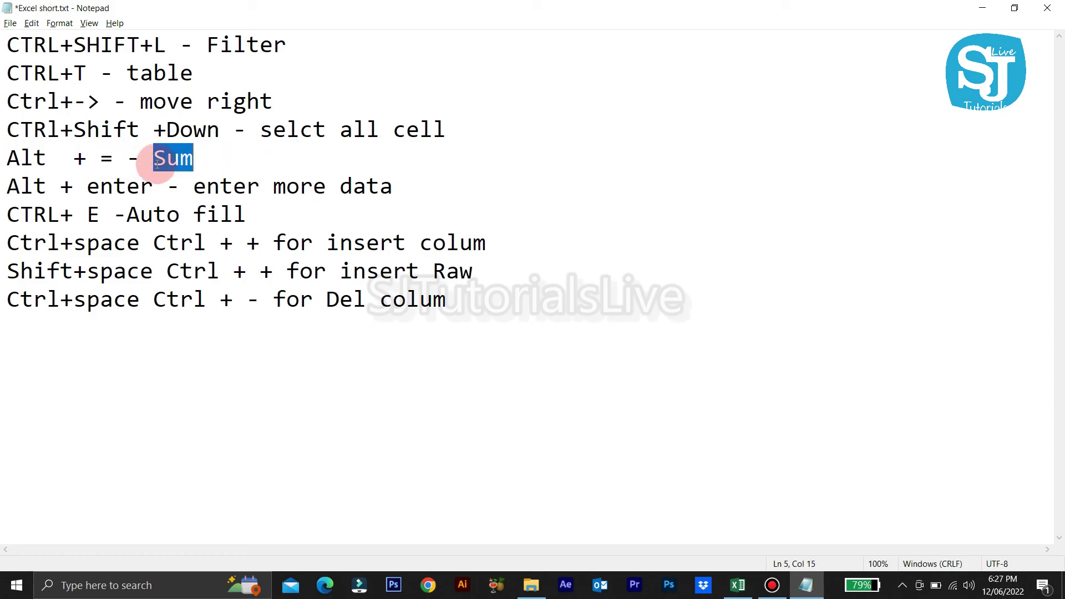
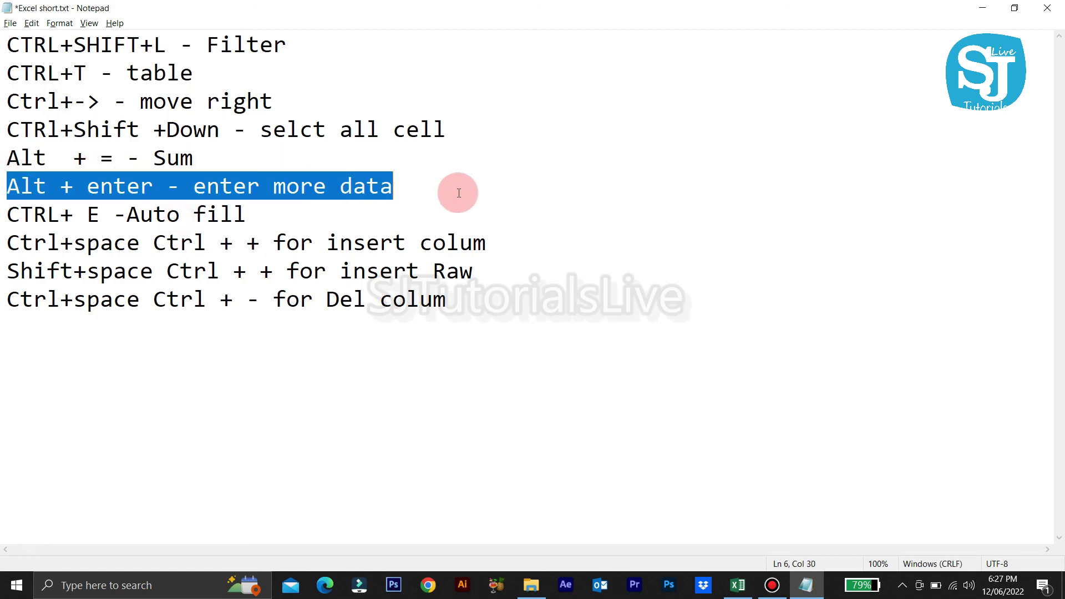
- Clear the selection on the Alt + enter line and select text on the following line
left_click(460, 191)
left_click_drag(7, 215, 60, 217)
left_click(64, 216)
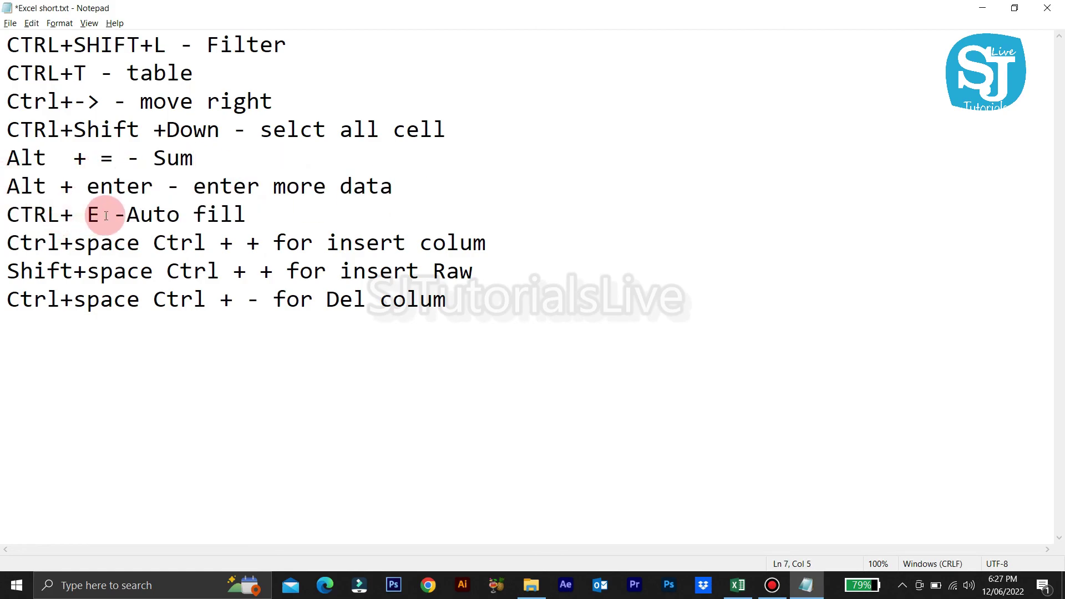
left_click_drag(181, 216, 269, 219)
- Widen the gap before the last + or - on the insert colum, insert Raw and Del colum lines, then select all
left_click(133, 259)
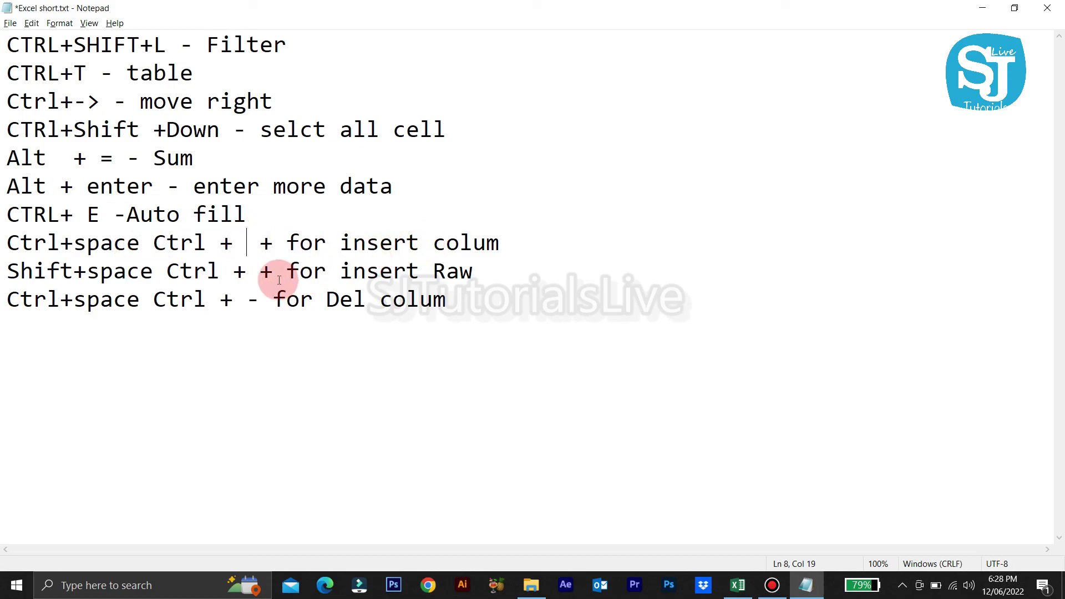
left_click(249, 271)
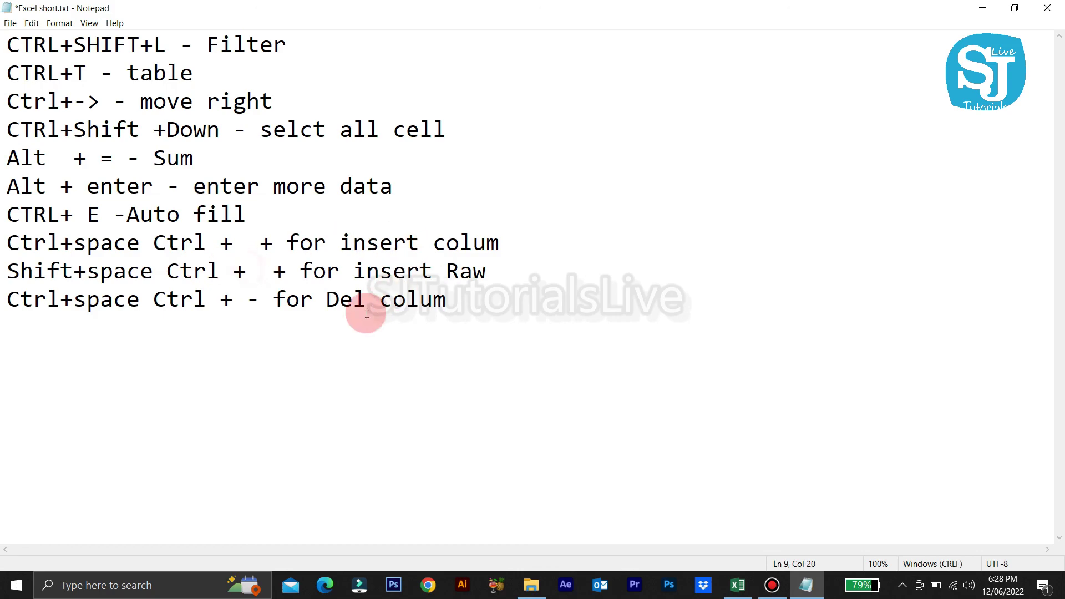
left_click(253, 289)
key("ctrl+a")
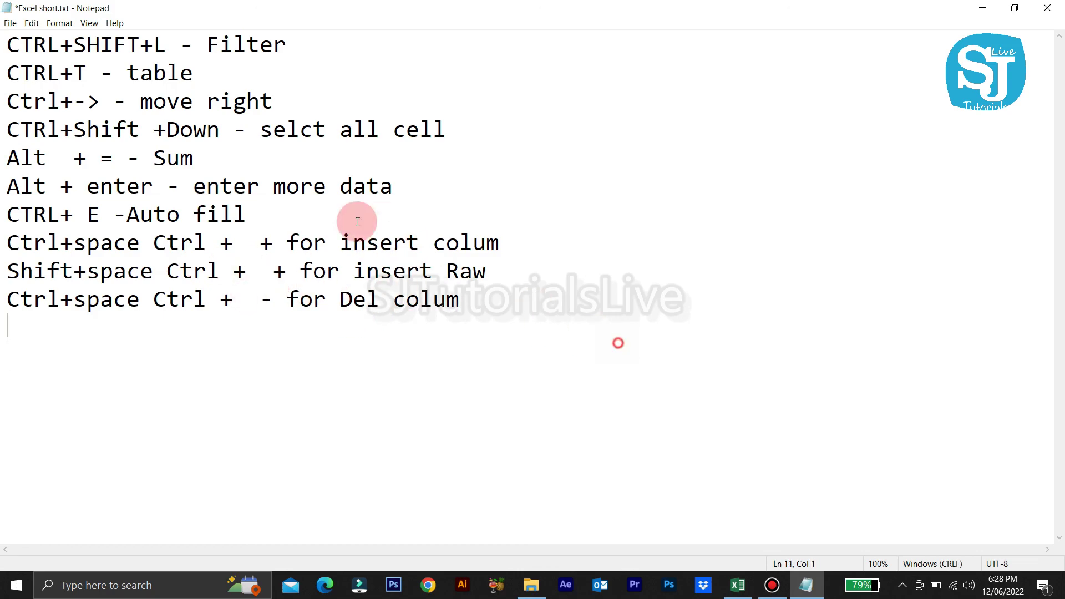